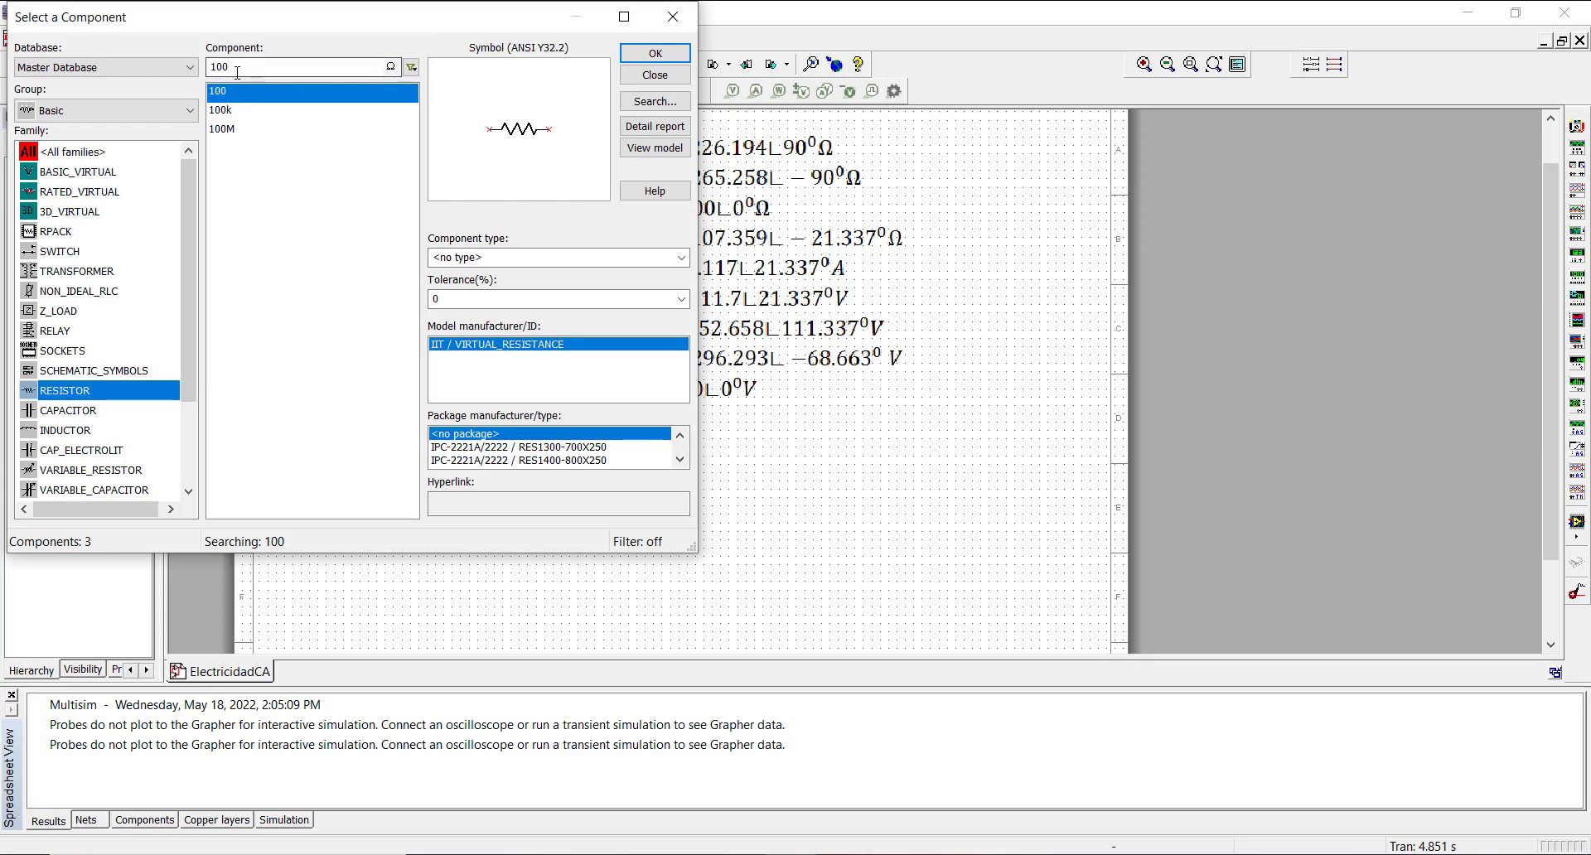
Step: Place a 100 Ω resistor and a 0.6 H inductor in the empty area below the reference circuit
{"action": "left_click", "coordinate": [655, 53]}
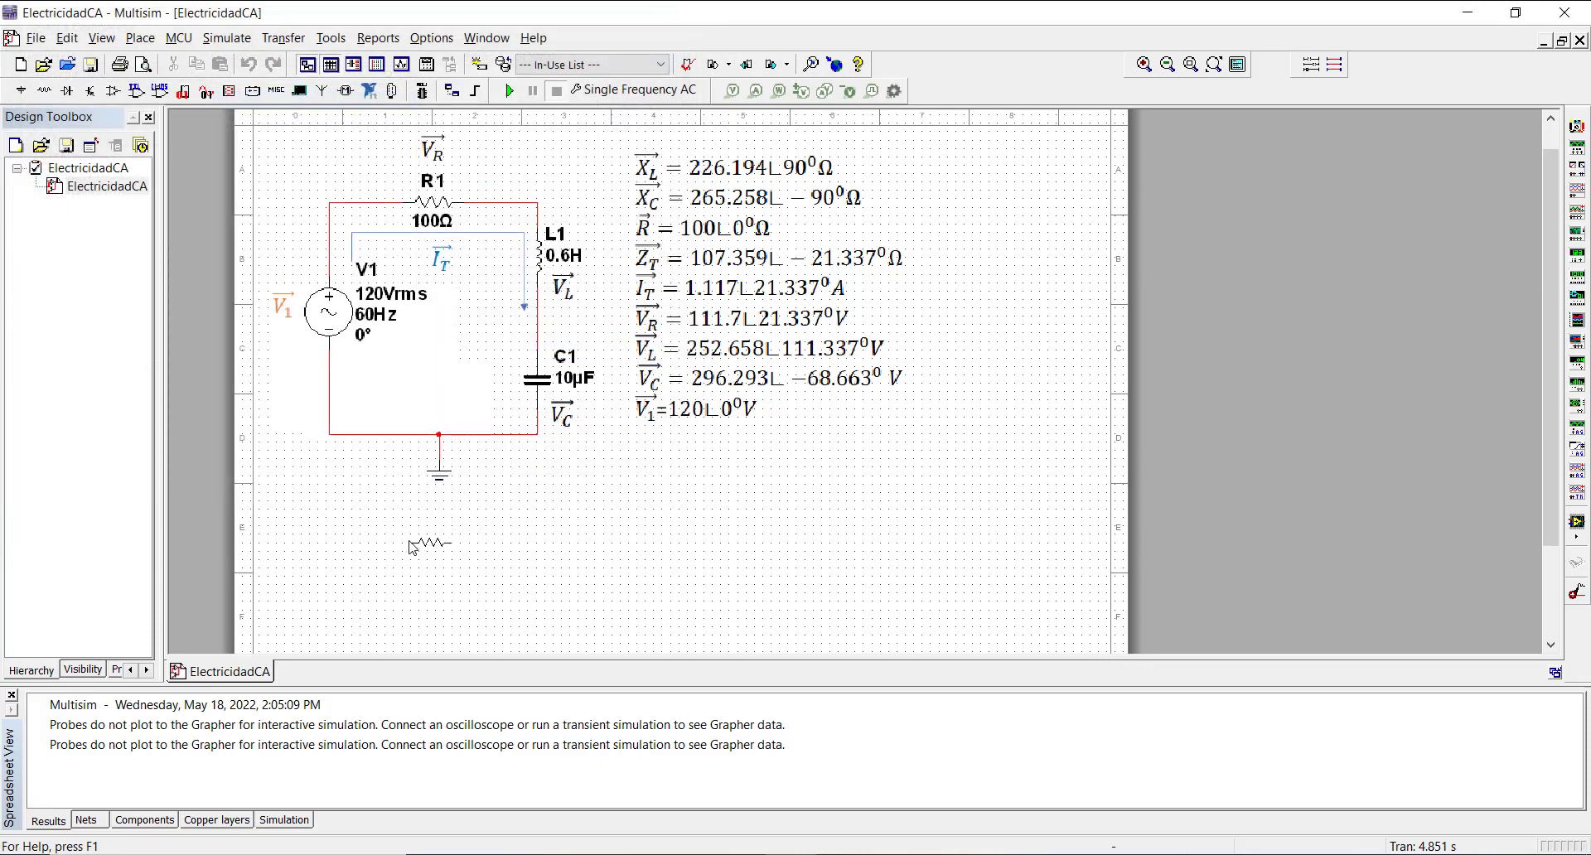
{"action": "left_click", "coordinate": [423, 530]}
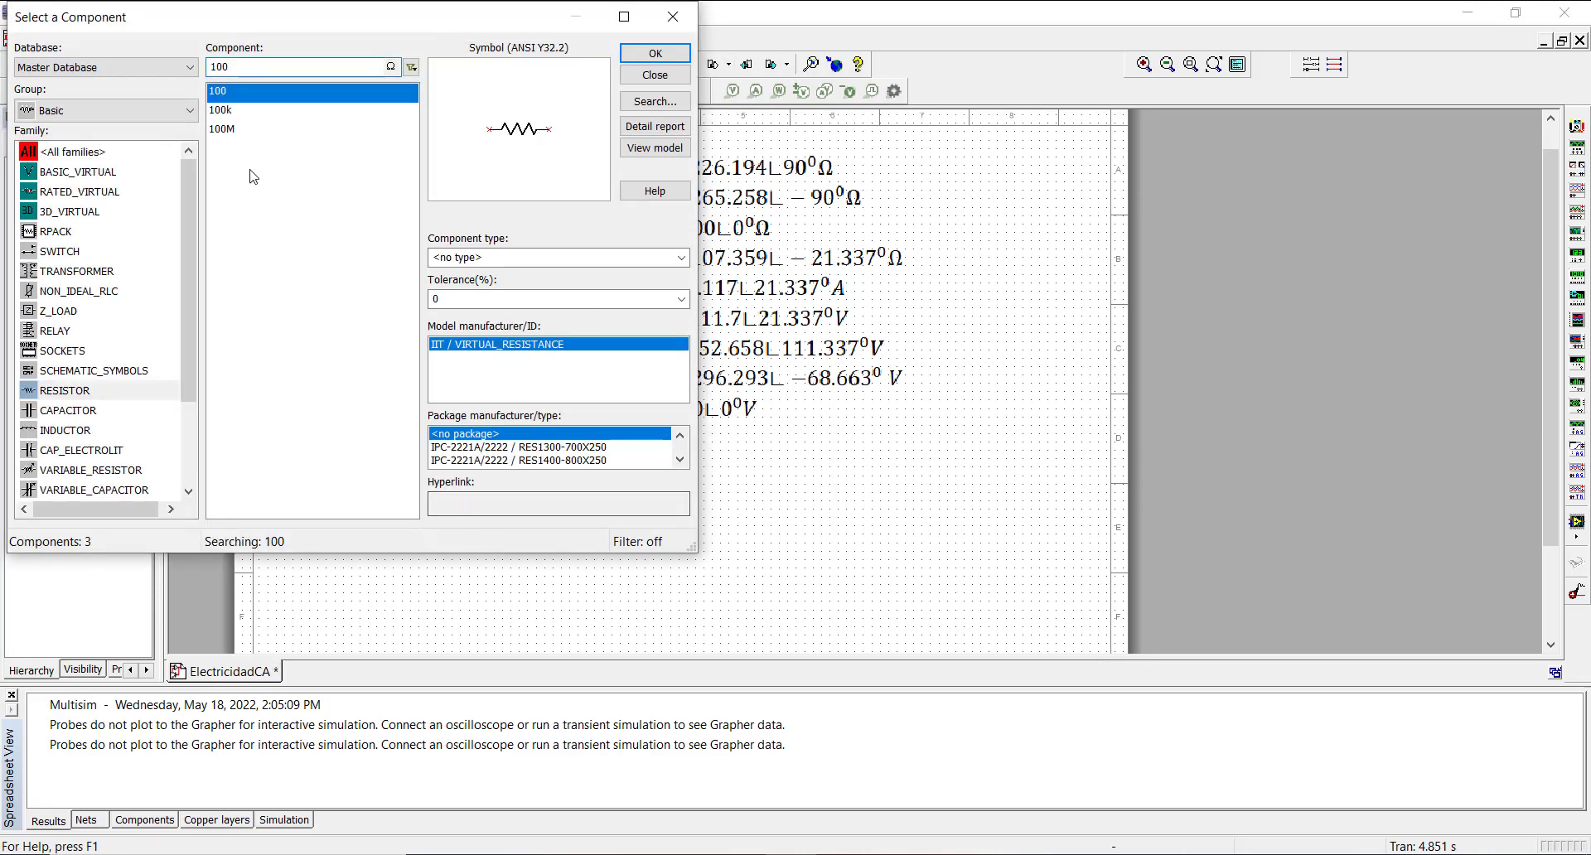
{"action": "left_click", "coordinate": [79, 430]}
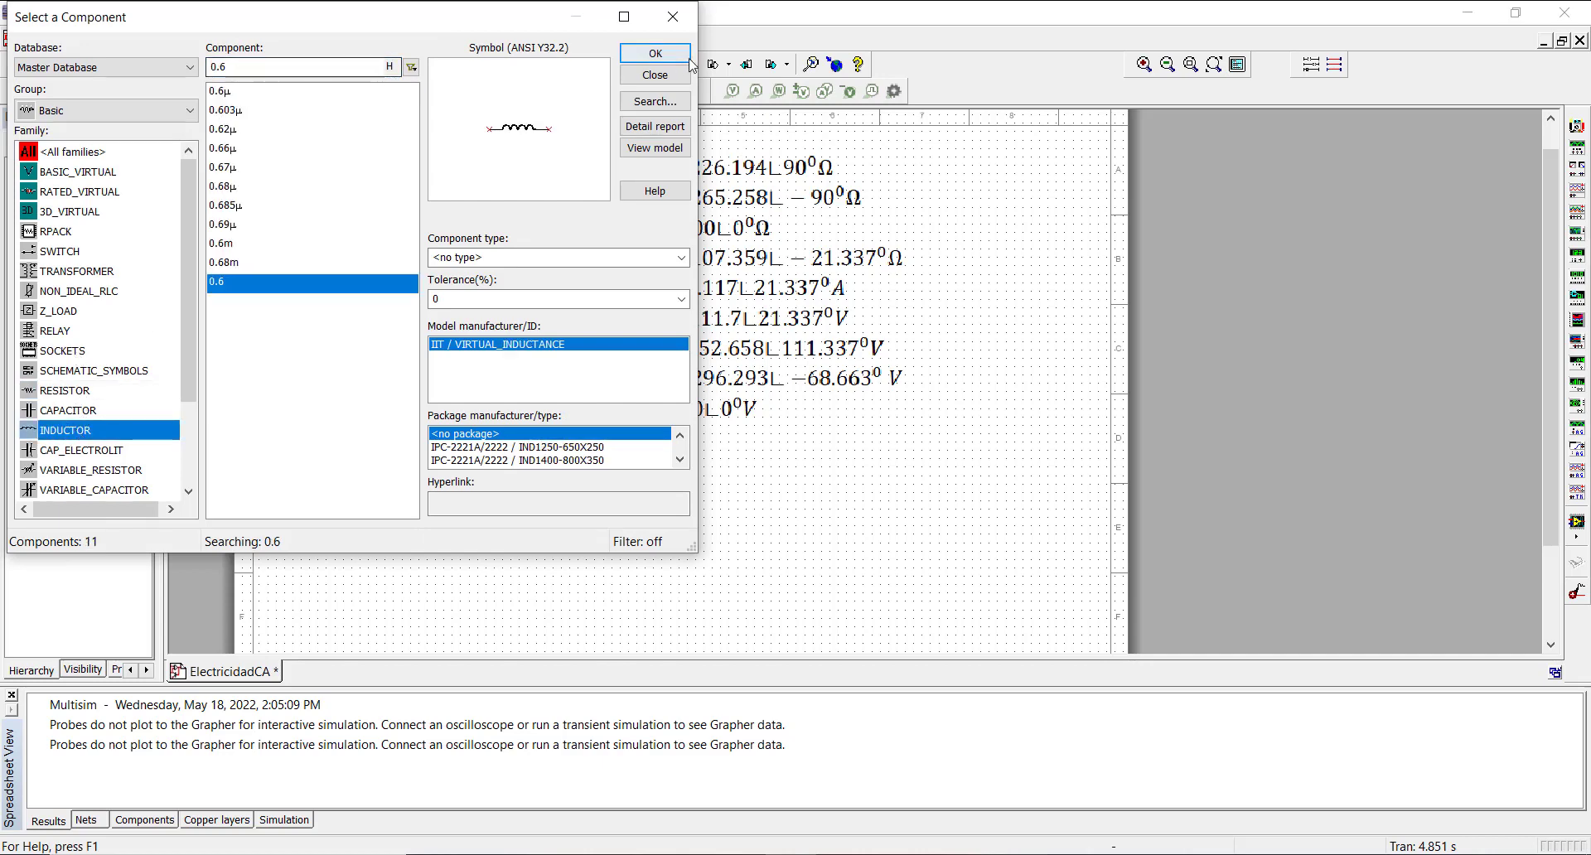
{"action": "left_click", "coordinate": [655, 52]}
{"action": "left_click", "coordinate": [500, 597]}
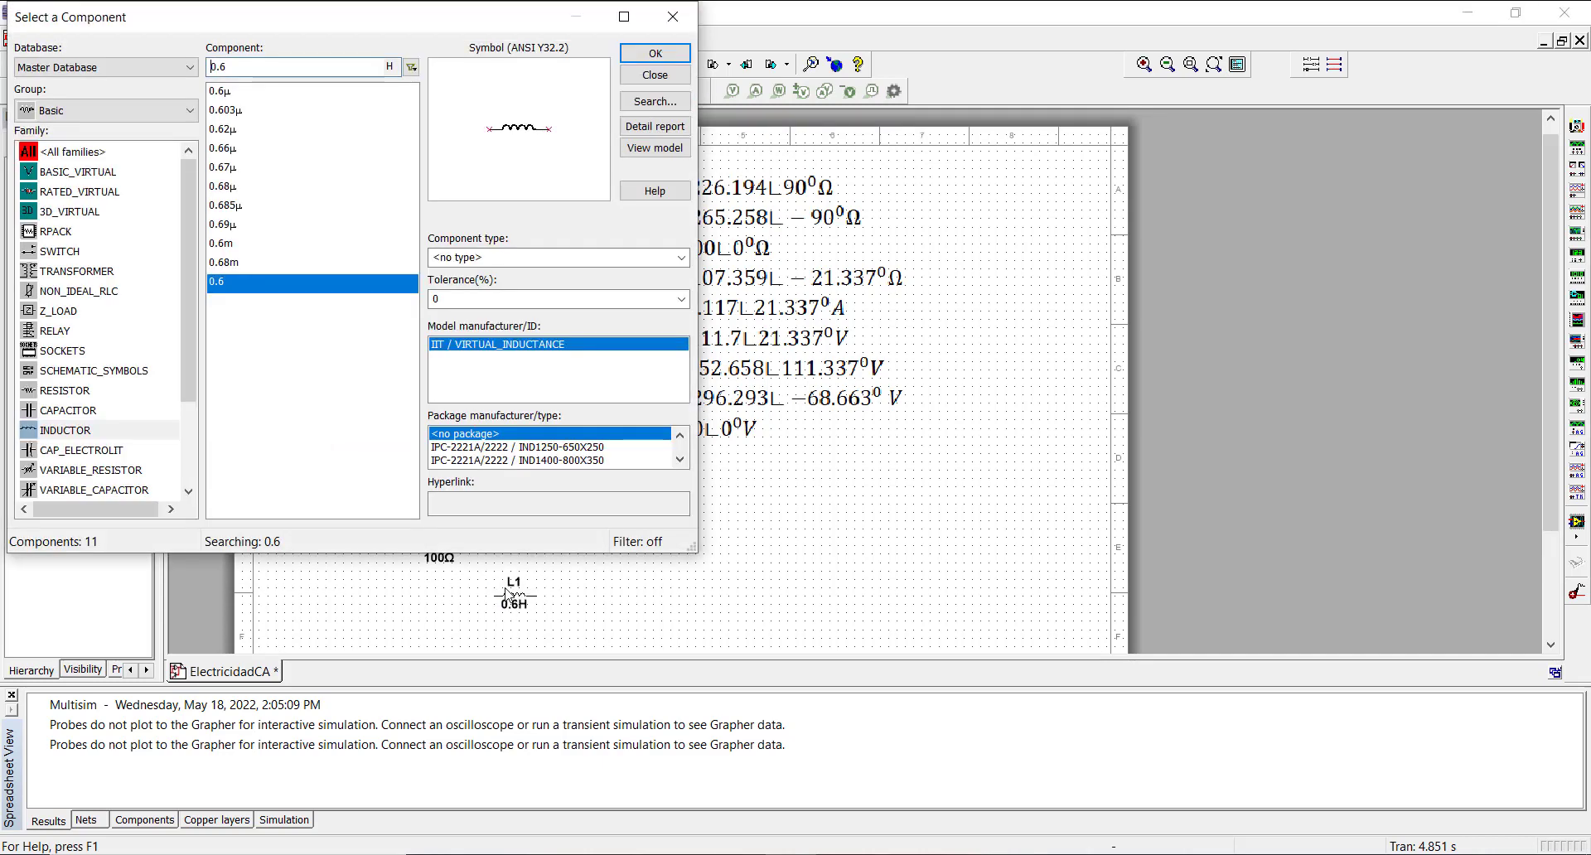
Step: Place a 10 µF capacitor beside the new 0.6 H inductor and finish component placement
{"action": "left_click", "coordinate": [89, 414]}
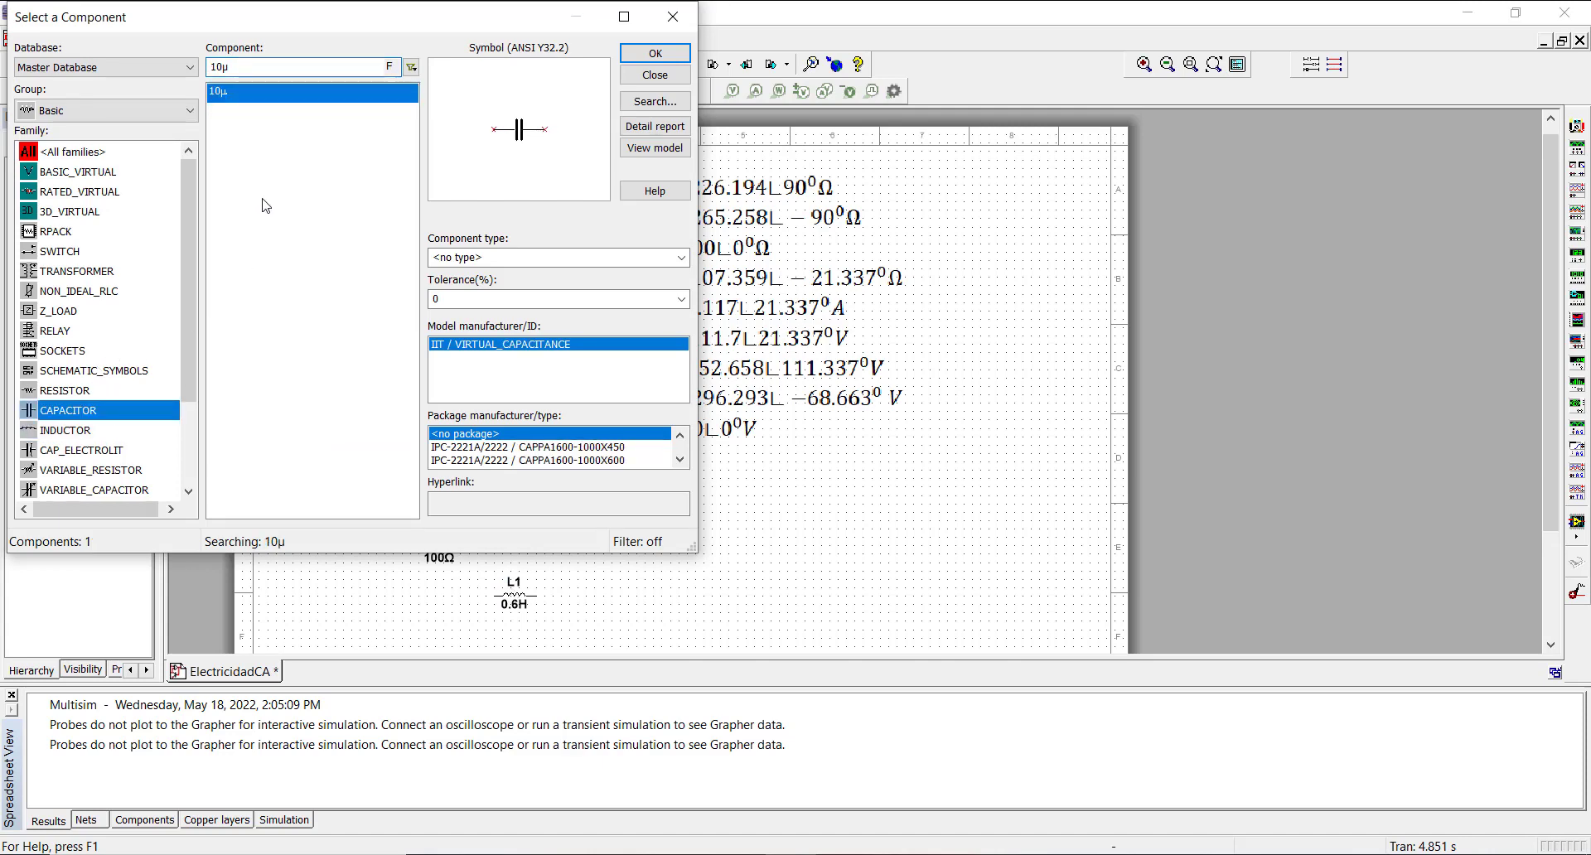
{"action": "left_click", "coordinate": [655, 52]}
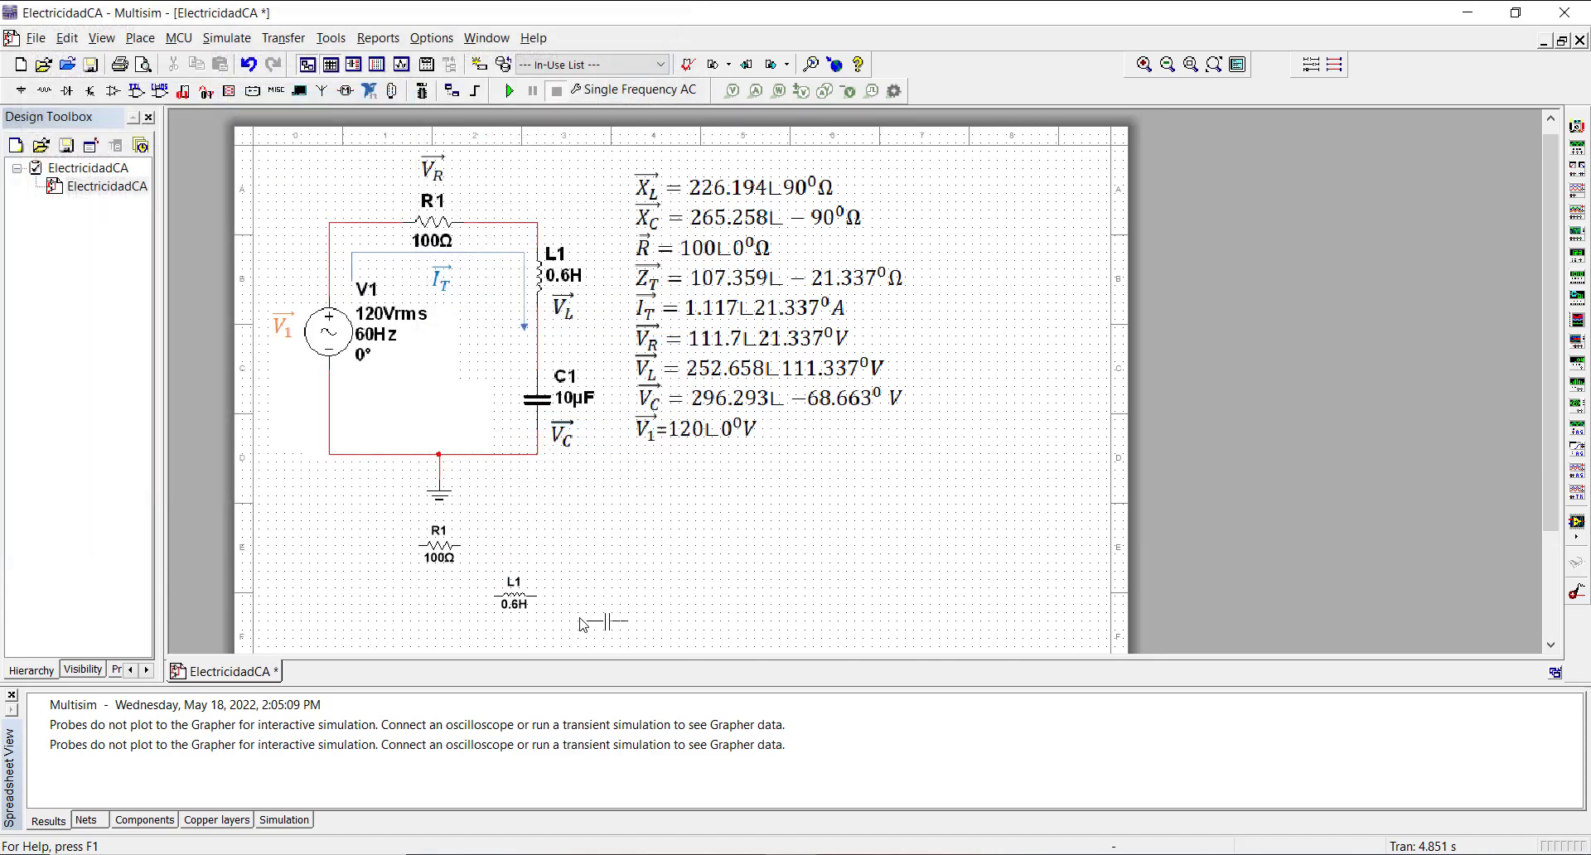
{"action": "left_click", "coordinate": [590, 612]}
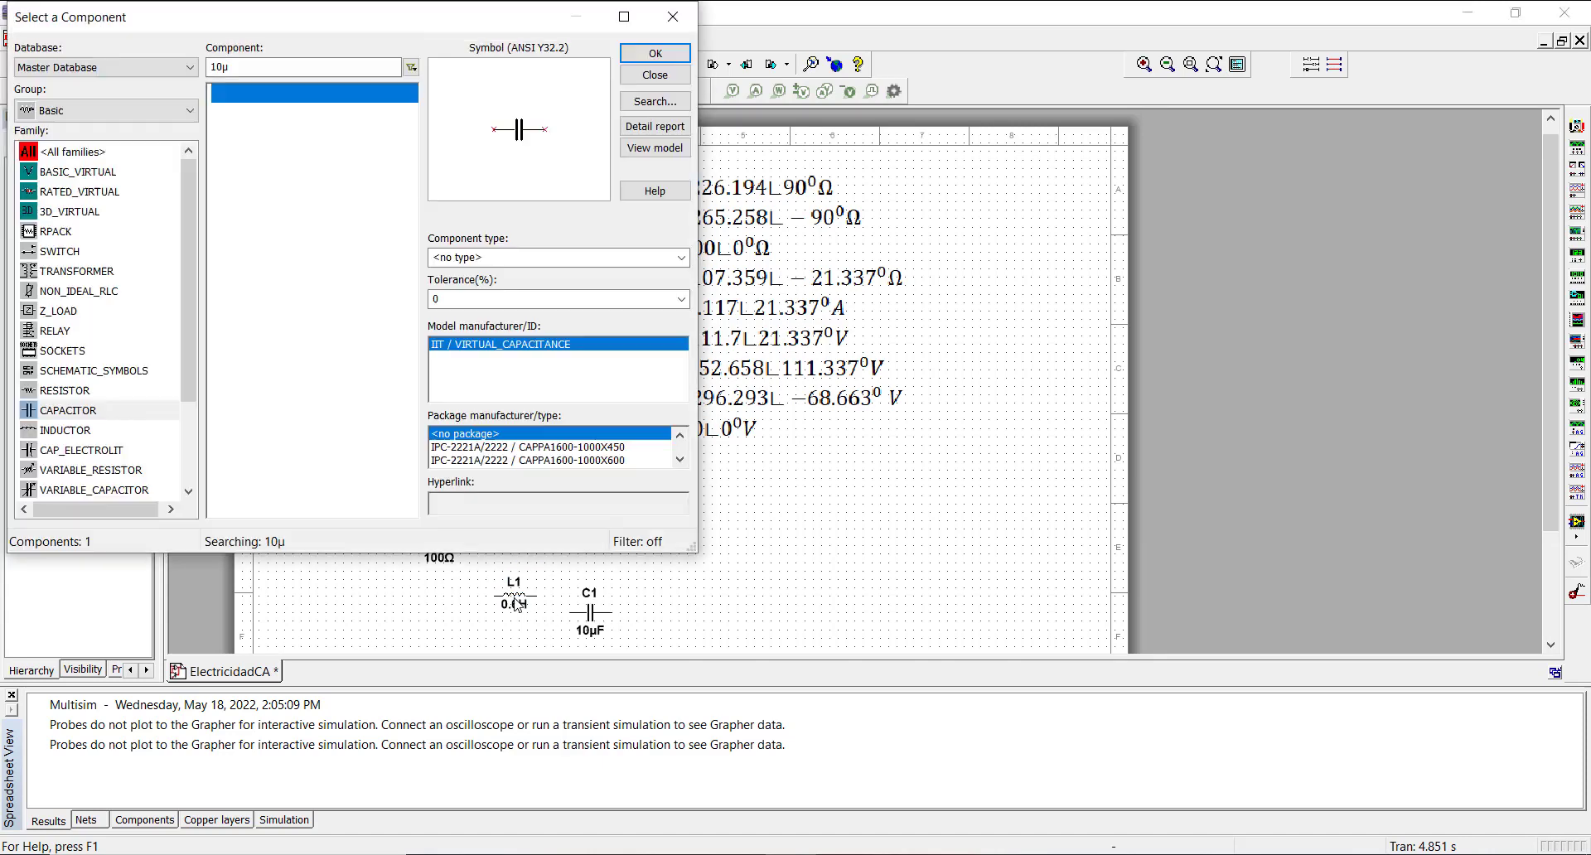
{"action": "left_click", "coordinate": [673, 16]}
Step: Rotate the new inductor and capacitor 90° to stand vertically, and align the capacitor directly below the inductor
{"action": "right_click", "coordinate": [518, 595]}
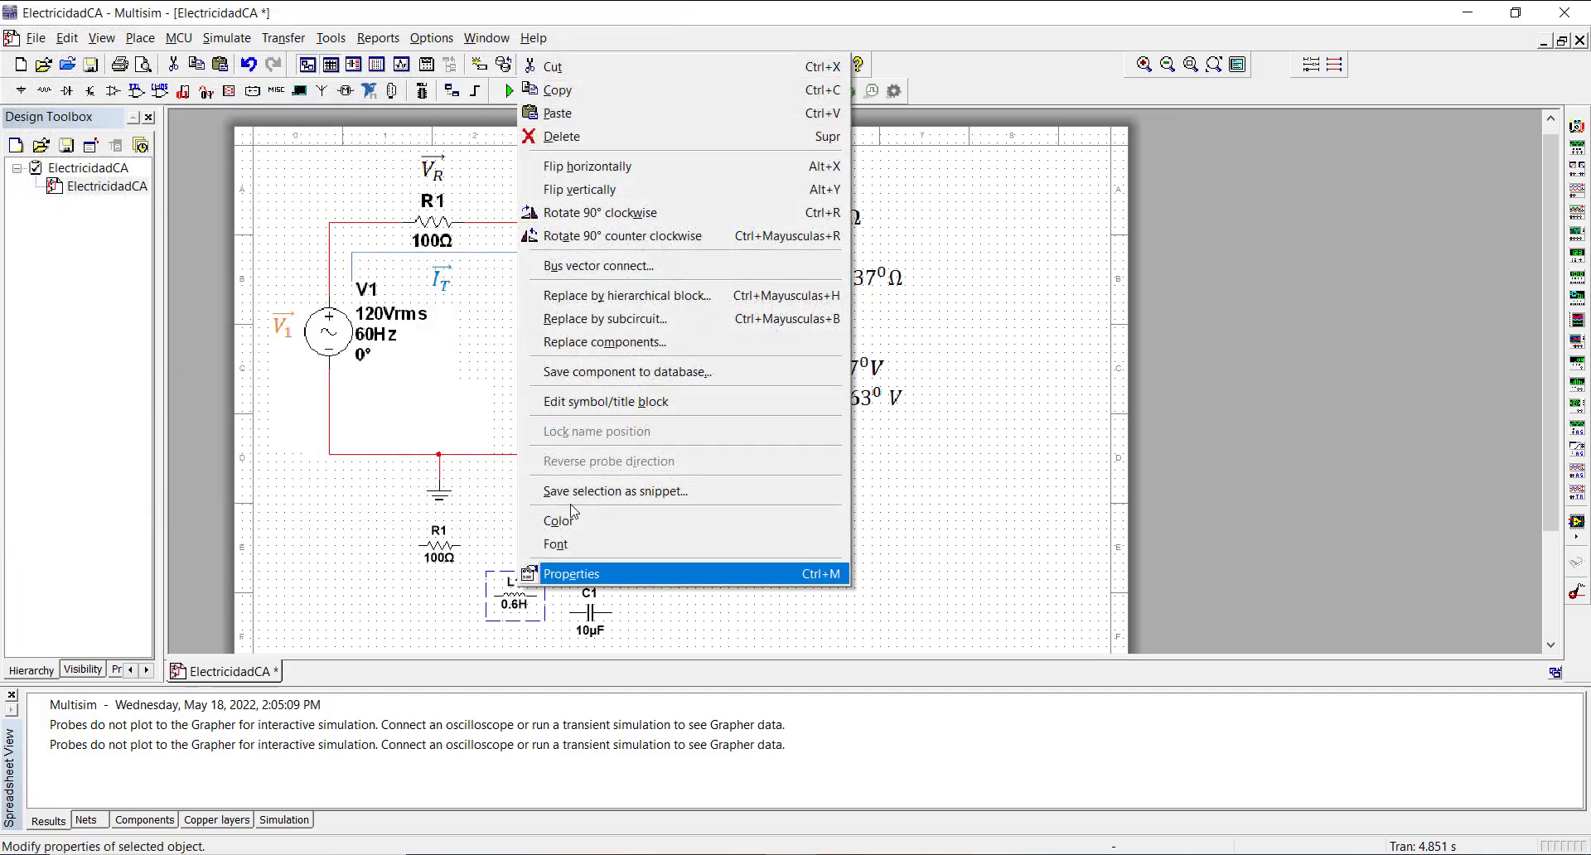
{"action": "left_click", "coordinate": [572, 204]}
{"action": "scroll", "coordinate": [609, 571], "scroll_direction": "down", "scroll_amount": 3}
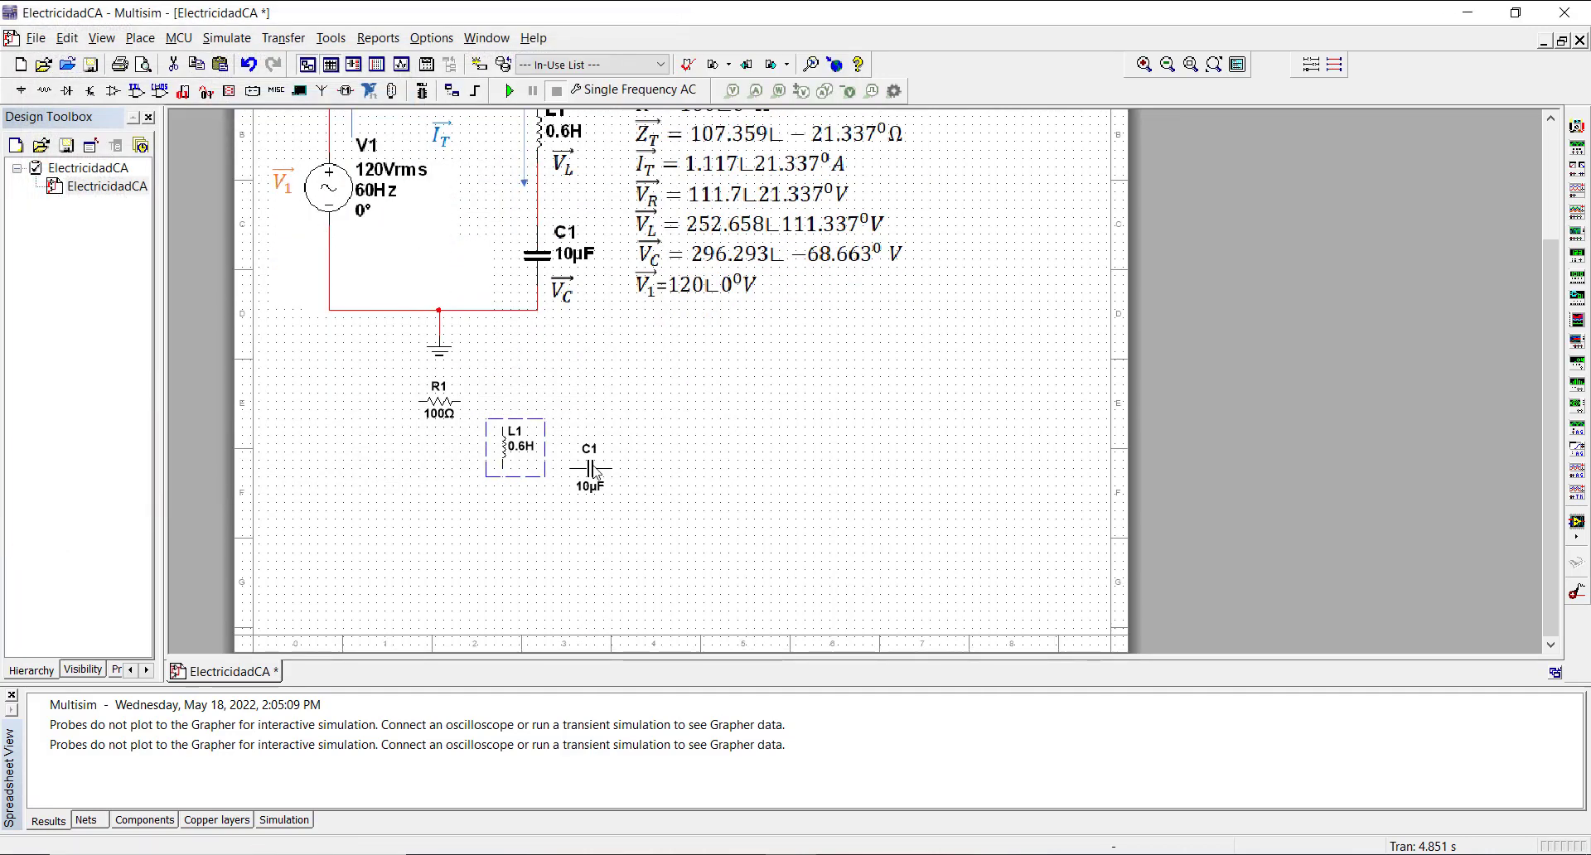
{"action": "right_click", "coordinate": [594, 469]}
{"action": "left_click", "coordinate": [687, 159]}
{"action": "left_click_drag", "start_coordinate": [590, 474], "coordinate": [507, 523]}
{"action": "left_click", "coordinate": [367, 246]}
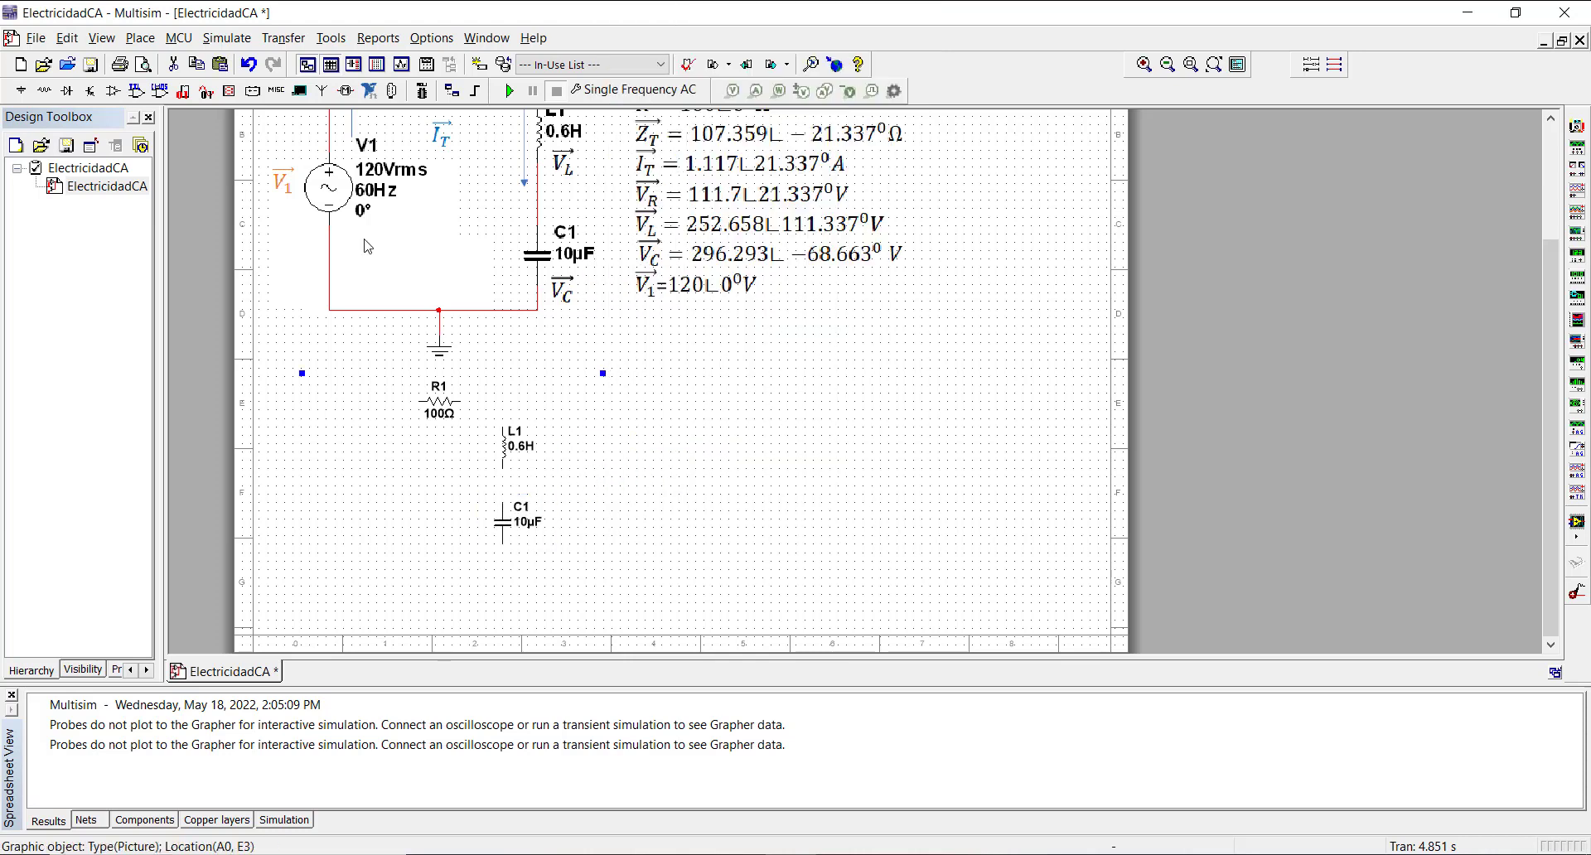
Step: Place an AC_POWER source from the POWER_SOURCES family to the left of the inductor, below the resistor's level
{"action": "left_click", "coordinate": [20, 90]}
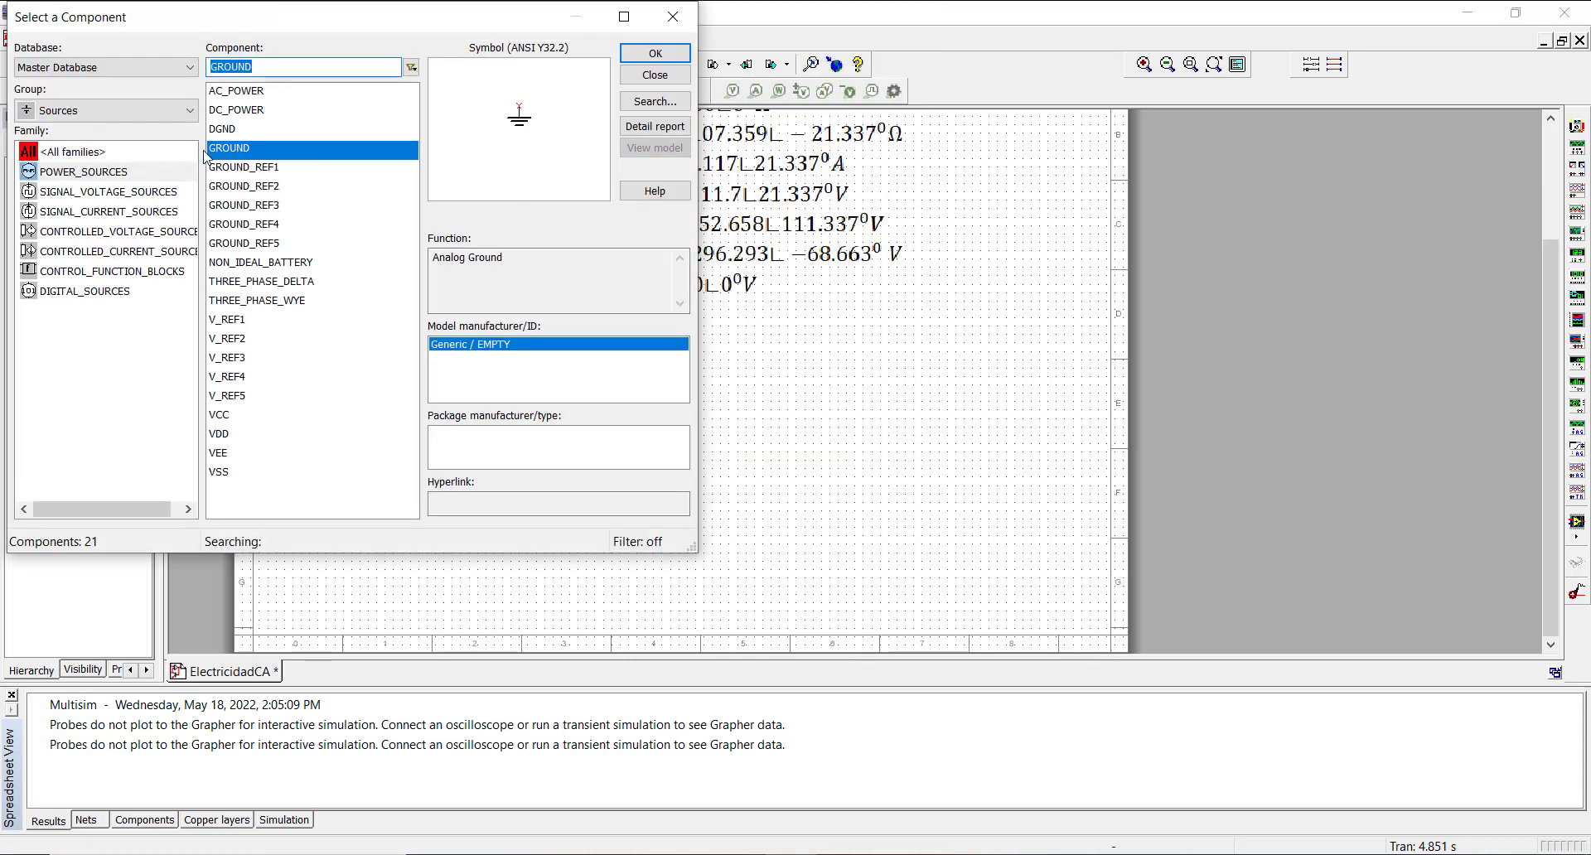
{"action": "left_click", "coordinate": [244, 91]}
{"action": "left_click", "coordinate": [655, 53]}
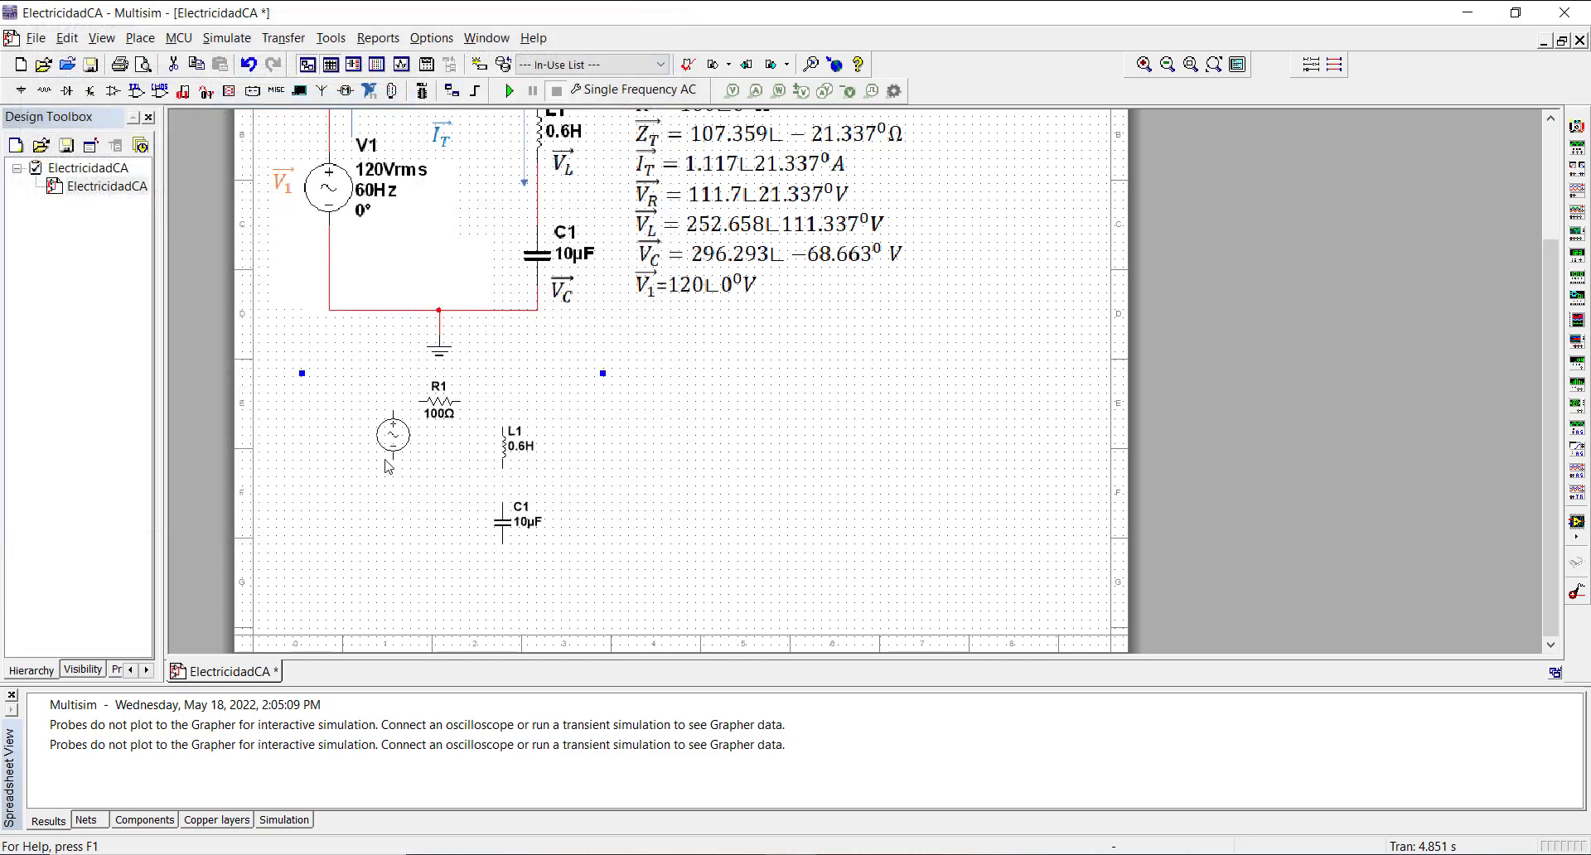
{"action": "left_click", "coordinate": [348, 502]}
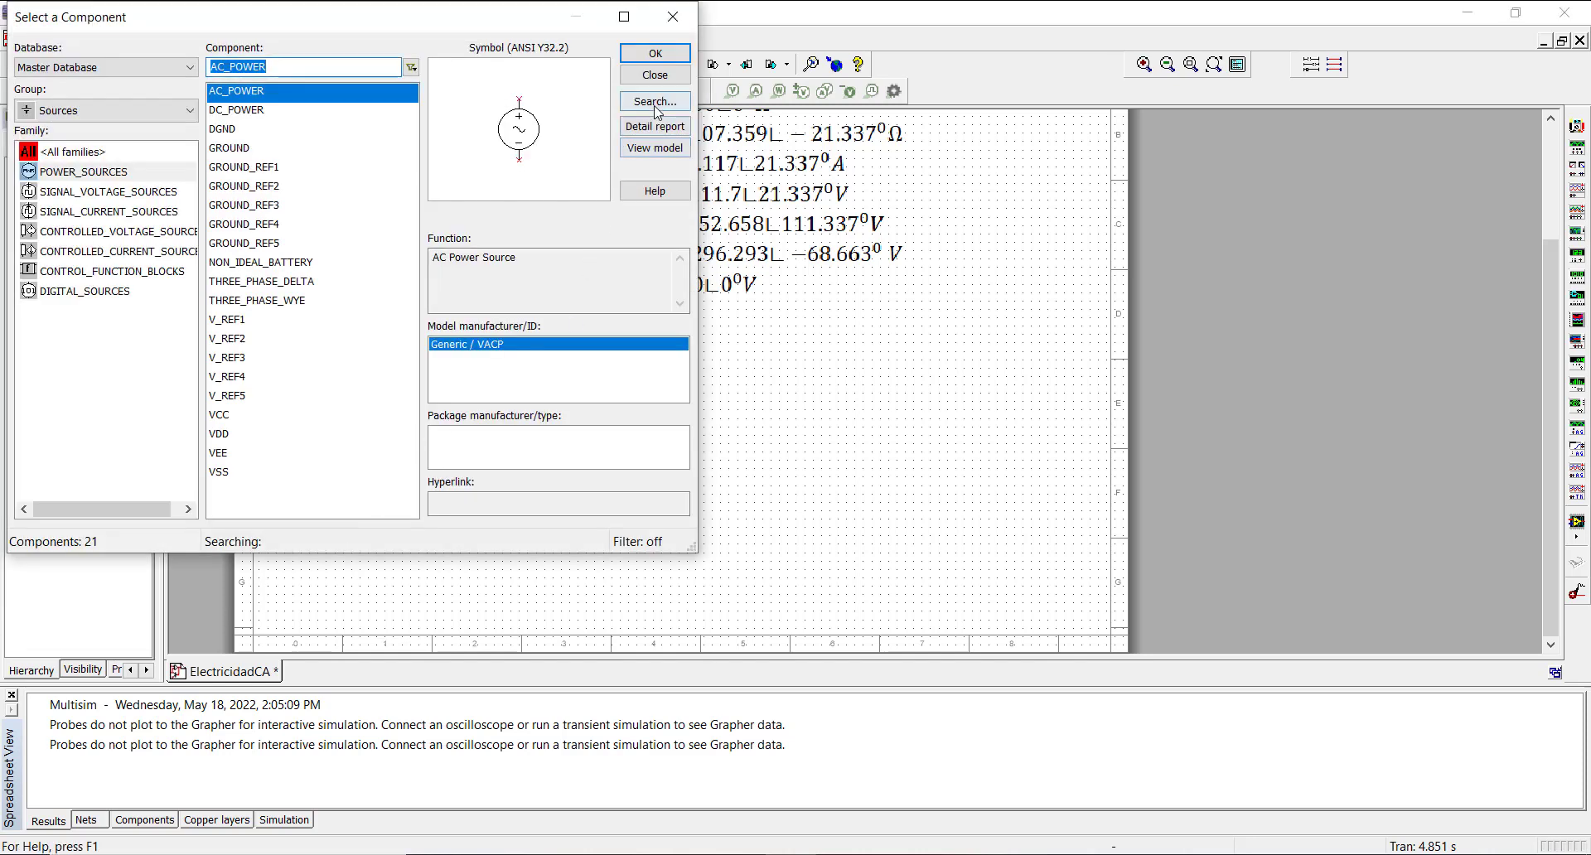
Step: Place a GROUND symbol directly below the new AC source and finish component placement
{"action": "left_click", "coordinate": [240, 149]}
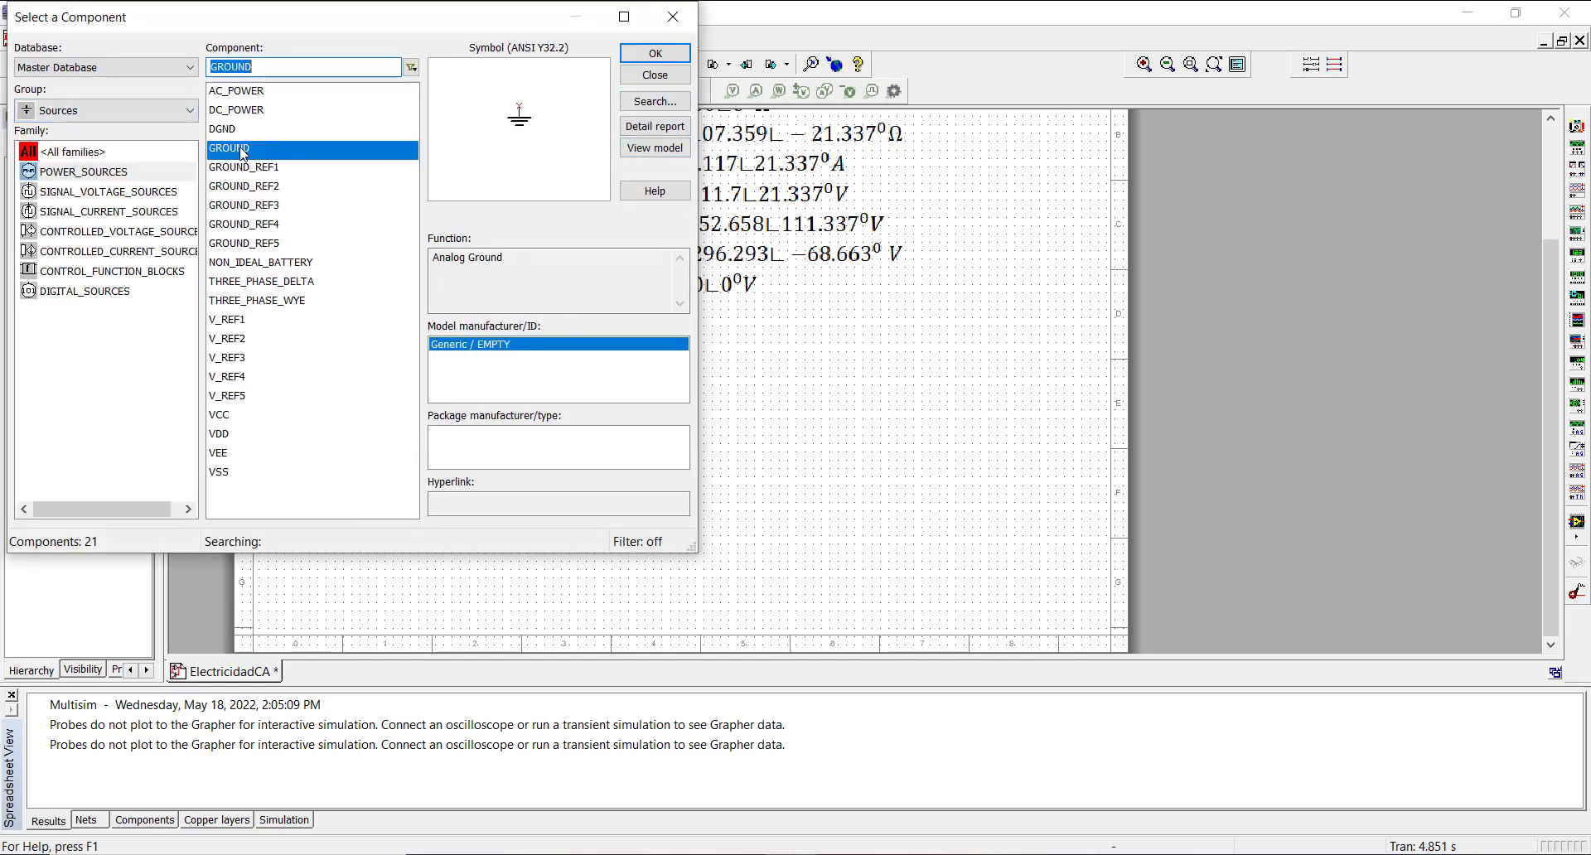
{"action": "left_click", "coordinate": [639, 80]}
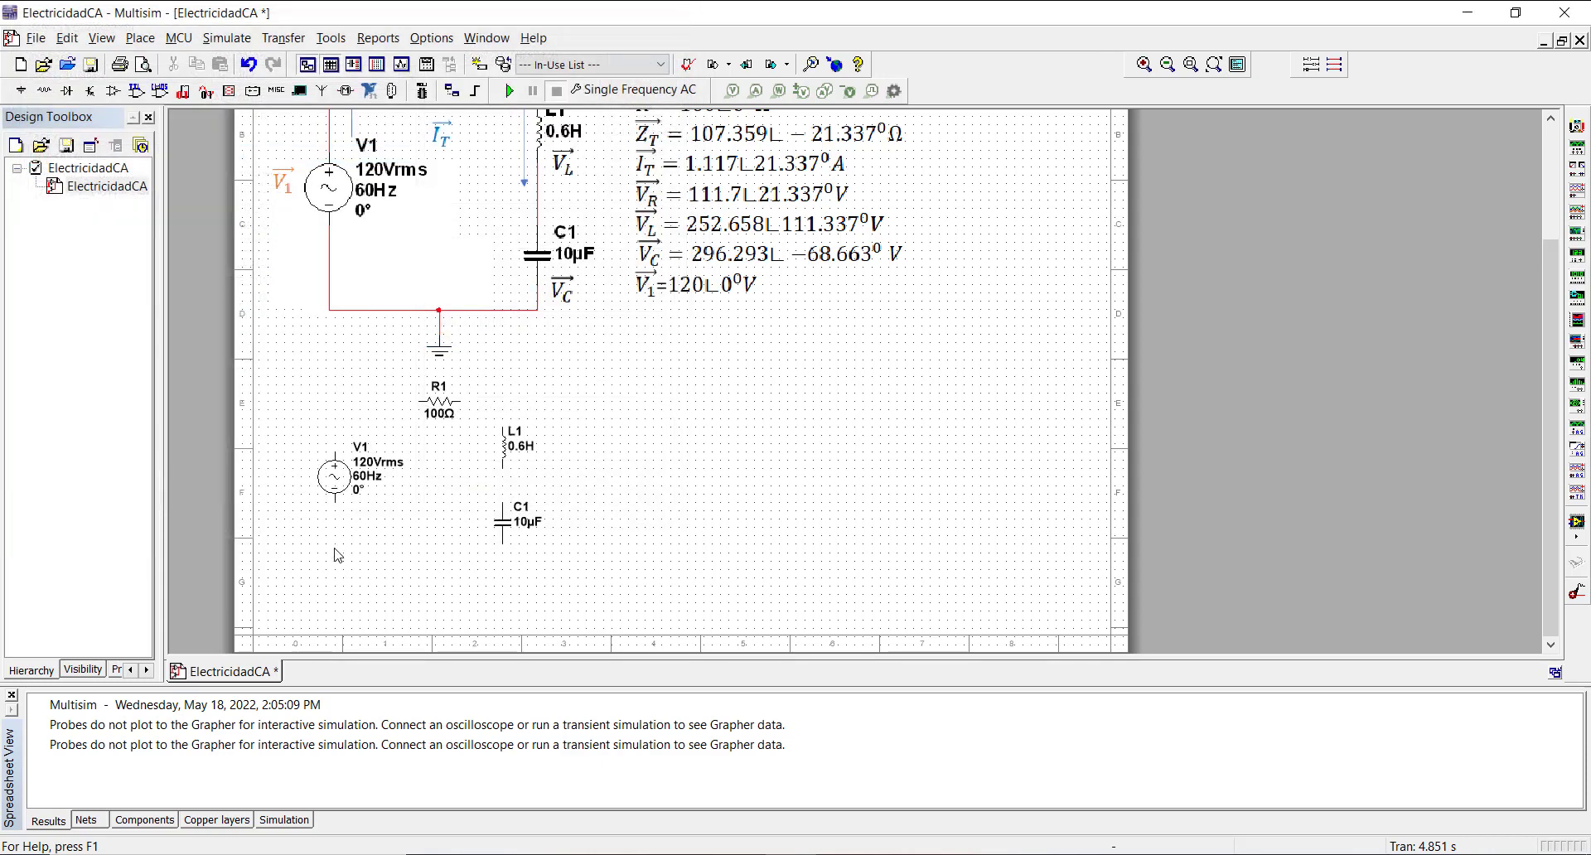
{"action": "left_click", "coordinate": [338, 555]}
{"action": "left_click", "coordinate": [653, 74]}
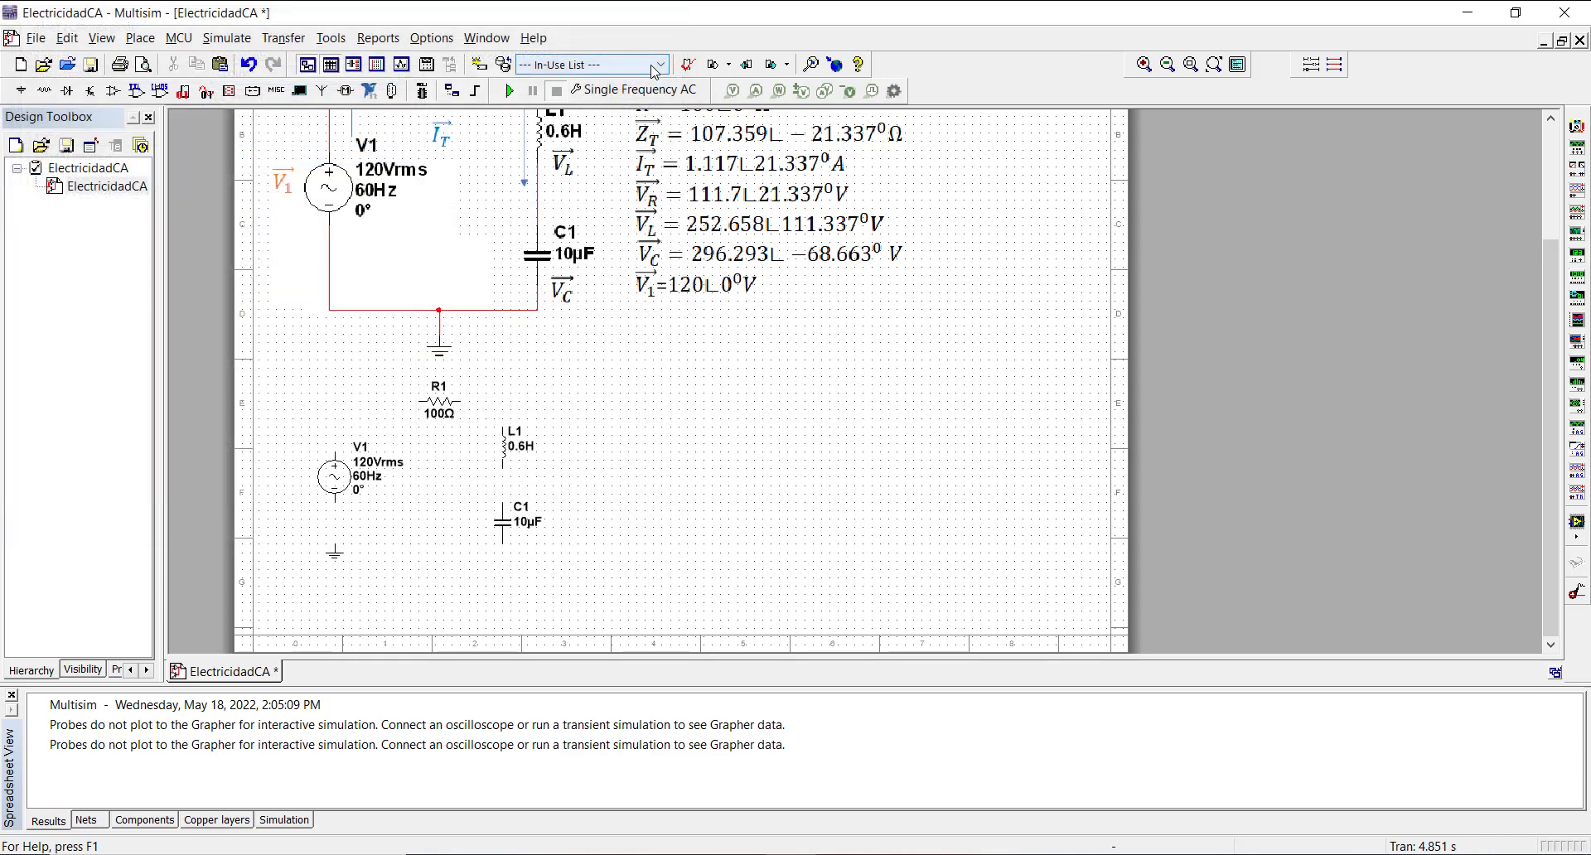
Step: Wire the AC source's positive terminal in series through the resistor and inductor to the capacitor's upper terminal
{"action": "left_click", "coordinate": [334, 453]}
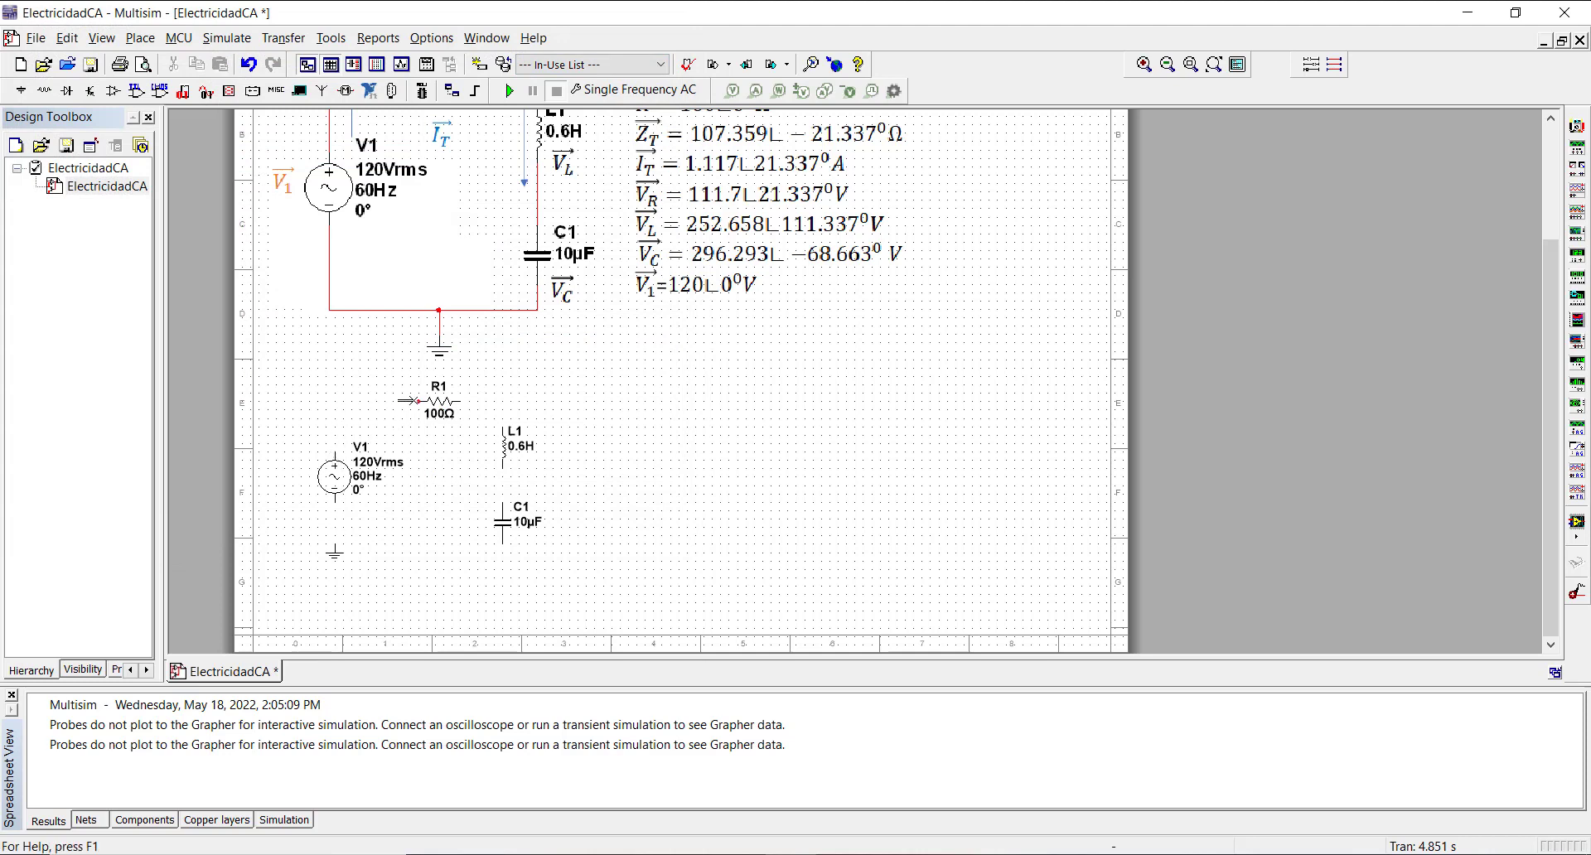
{"action": "left_click", "coordinate": [421, 403]}
{"action": "left_click", "coordinate": [503, 429]}
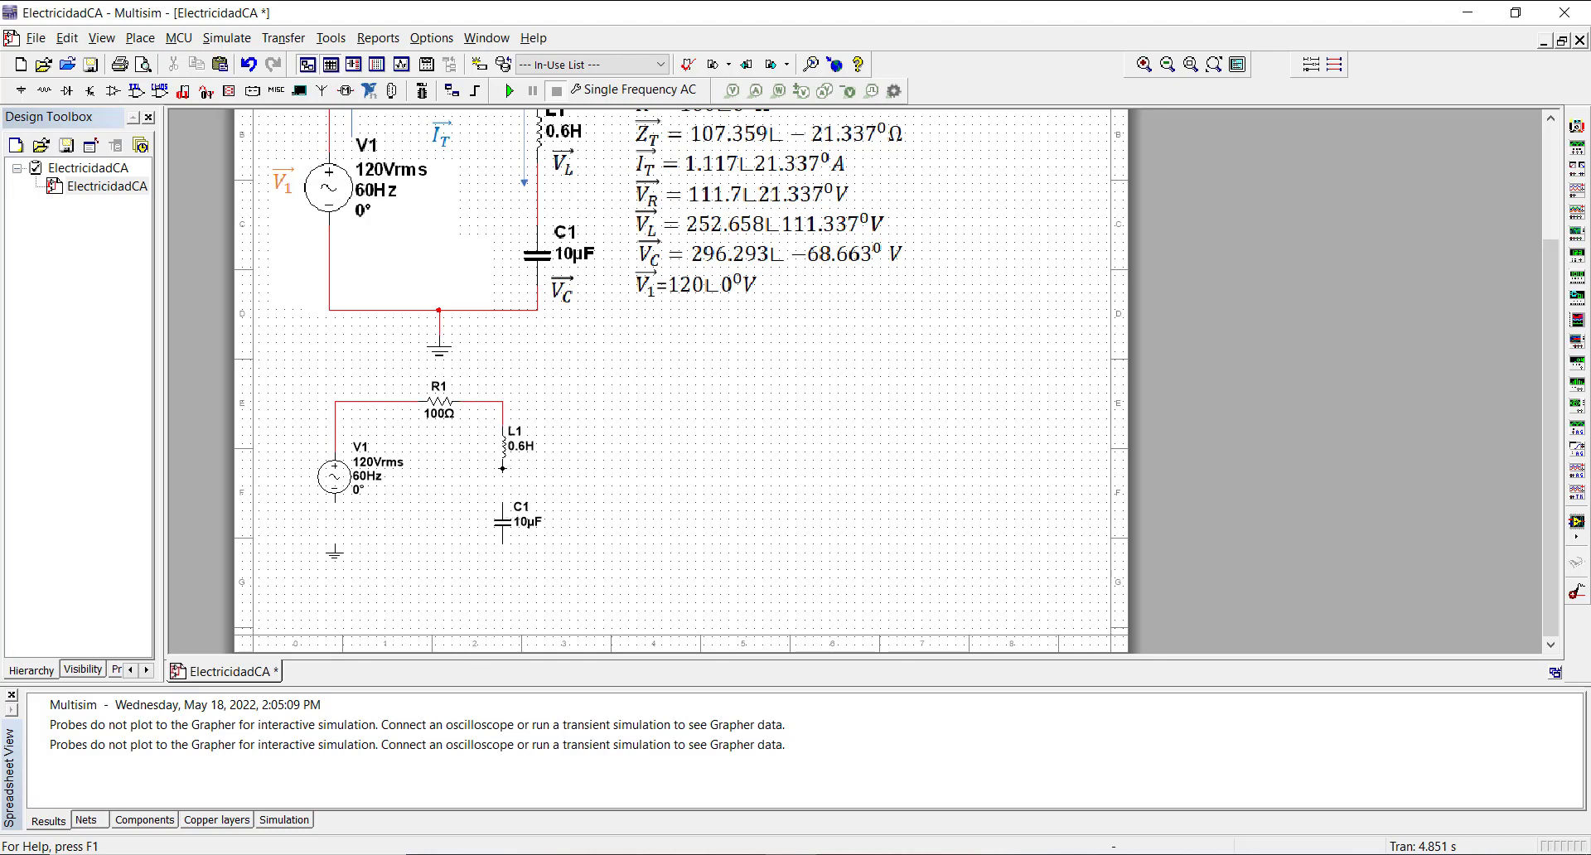
{"action": "left_click", "coordinate": [503, 469]}
{"action": "left_click", "coordinate": [502, 503]}
Step: Connect the AC source's negative terminal to ground and wire the capacitor's lower terminal to the same node
{"action": "left_click", "coordinate": [502, 543]}
{"action": "left_click", "coordinate": [334, 544]}
{"action": "left_click", "coordinate": [334, 544]}
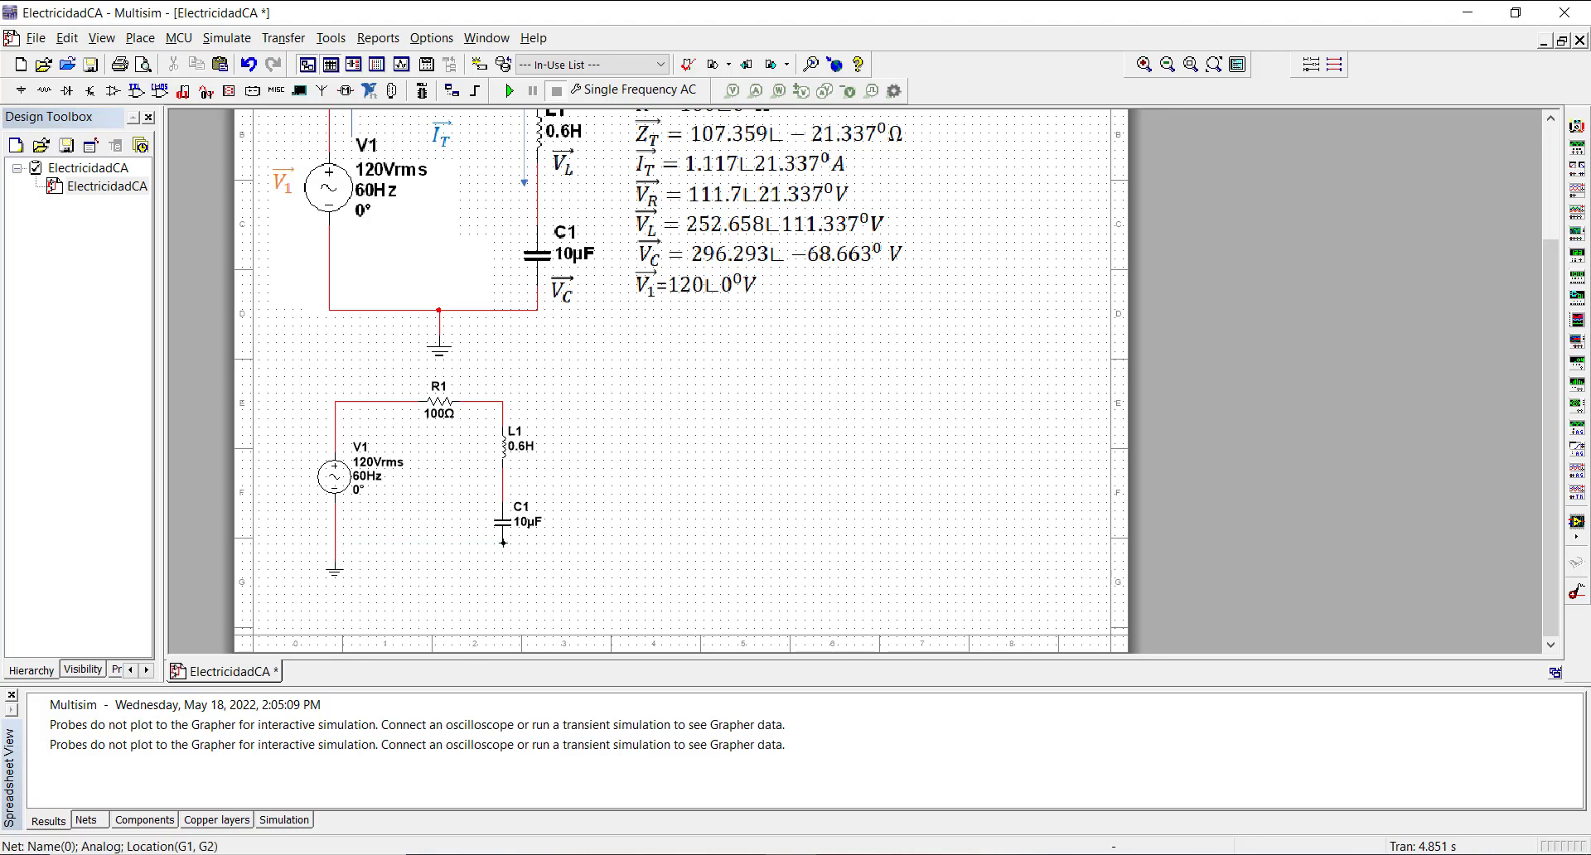
{"action": "left_click", "coordinate": [503, 540]}
{"action": "left_click", "coordinate": [336, 554]}
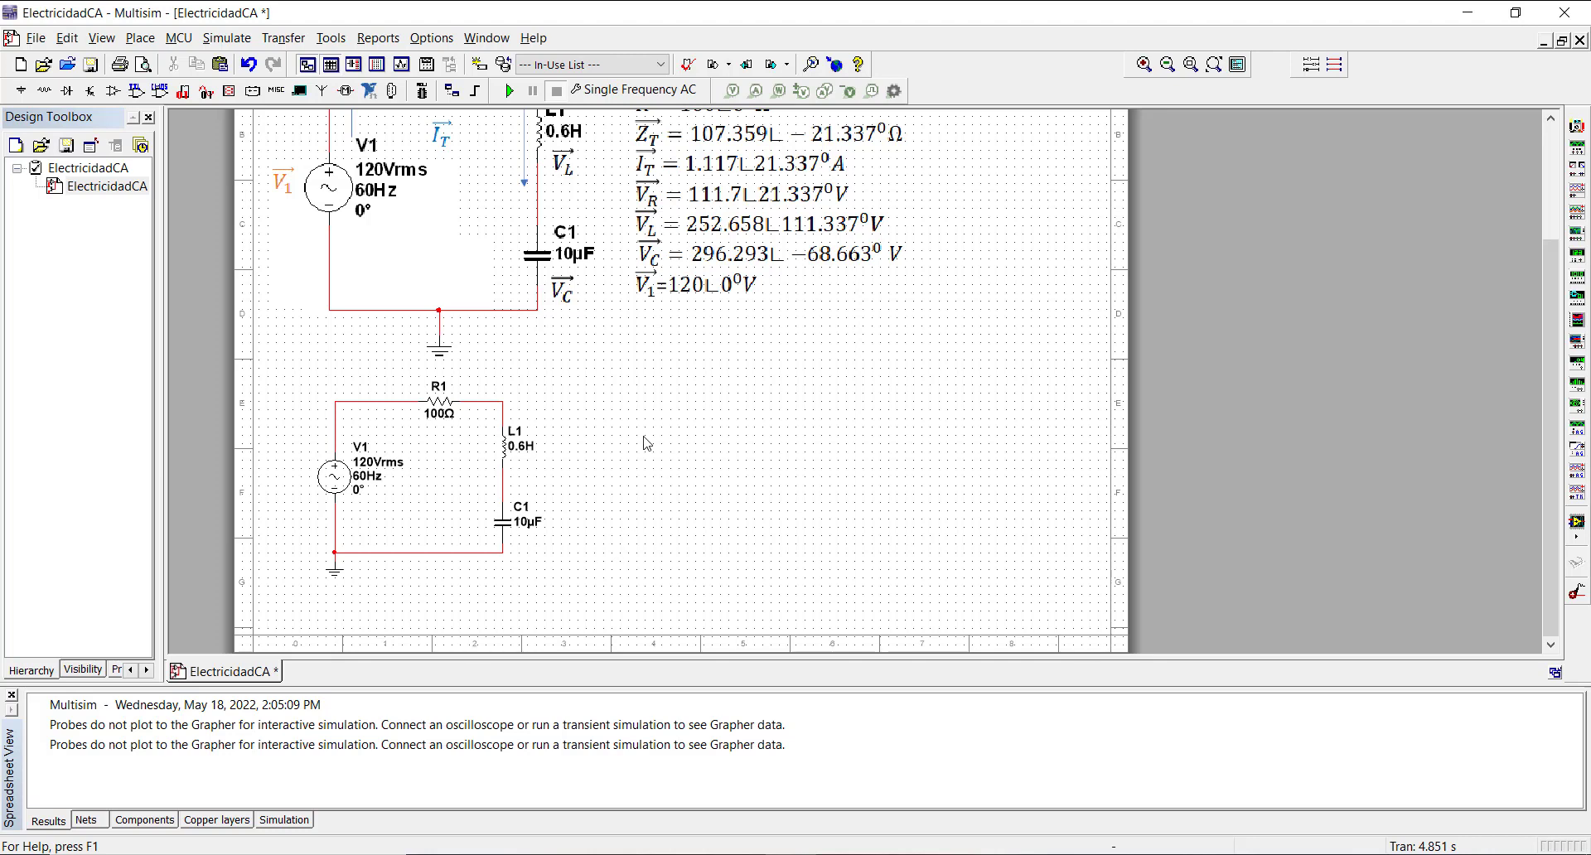
Step: Set the new AC source's AC analysis magnitude to 120 V
{"action": "double_click", "coordinate": [344, 491]}
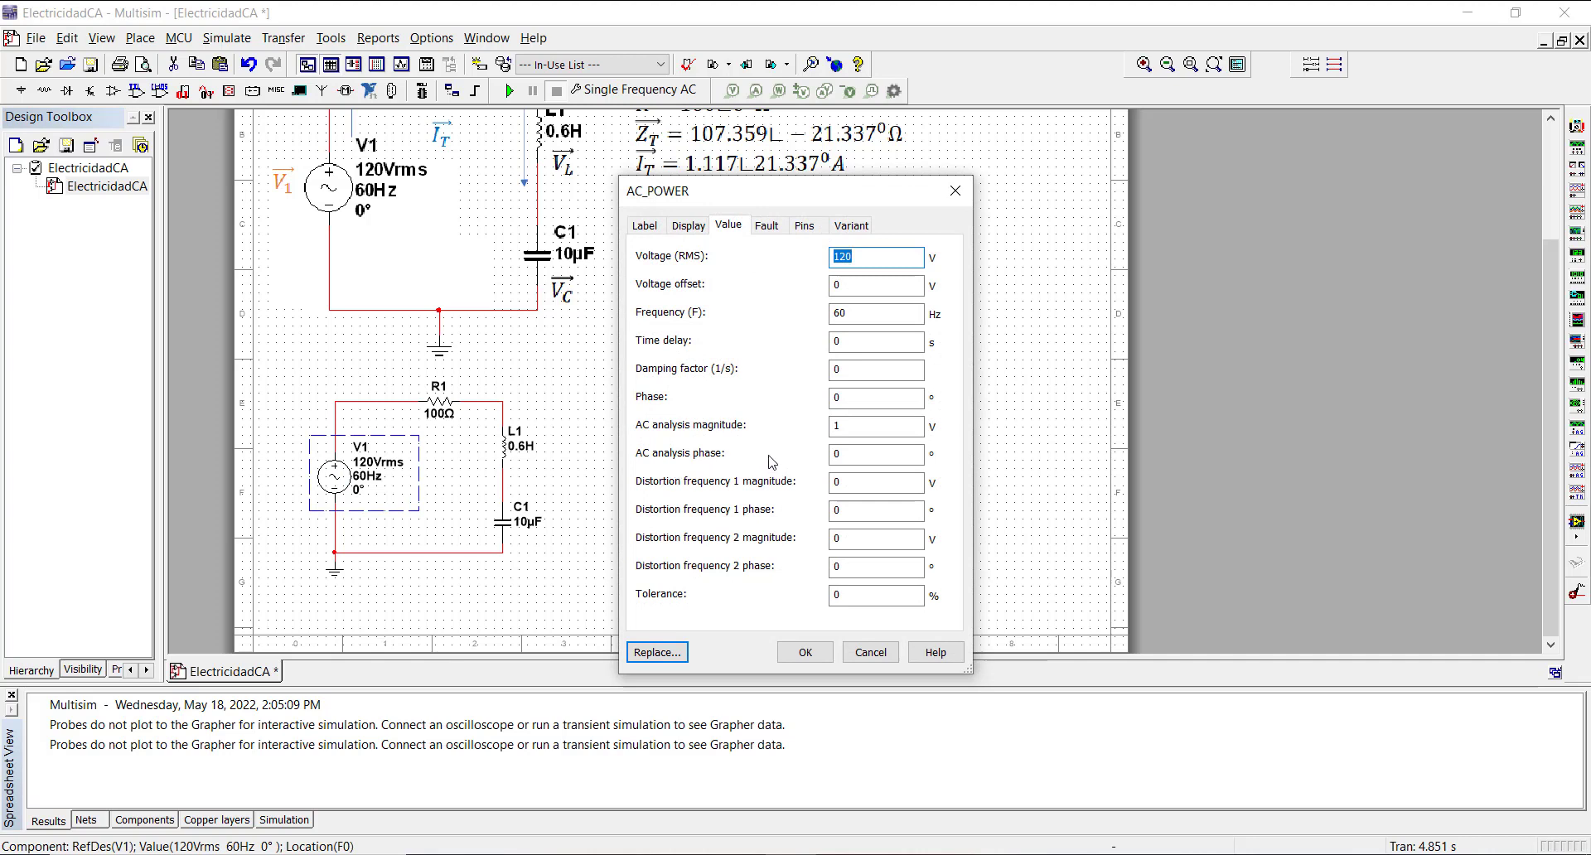
{"action": "left_click", "coordinate": [854, 426]}
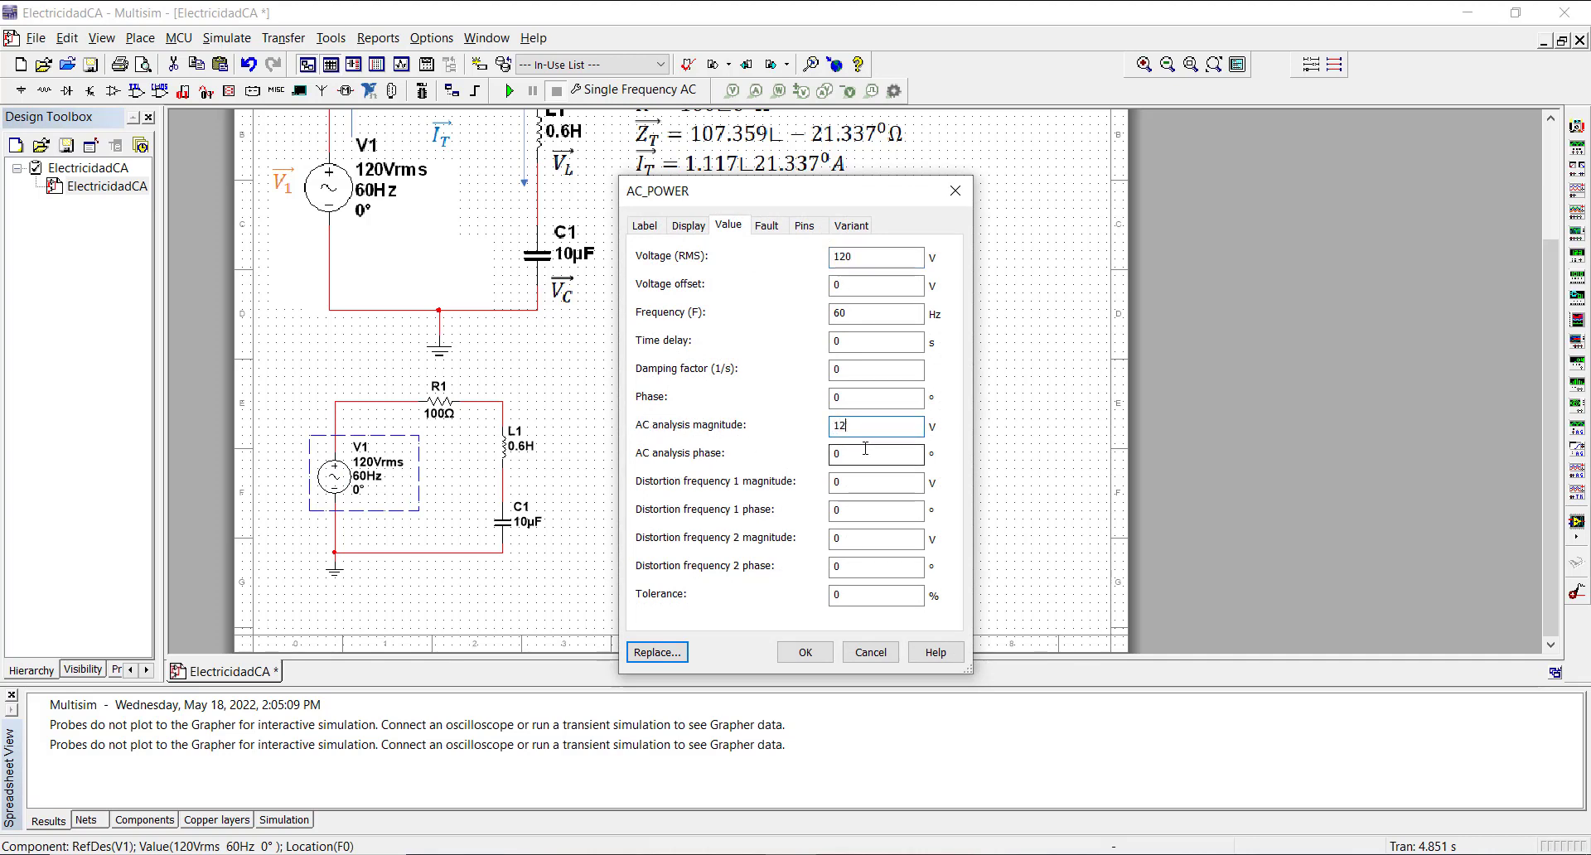
{"action": "type", "text": "20"}
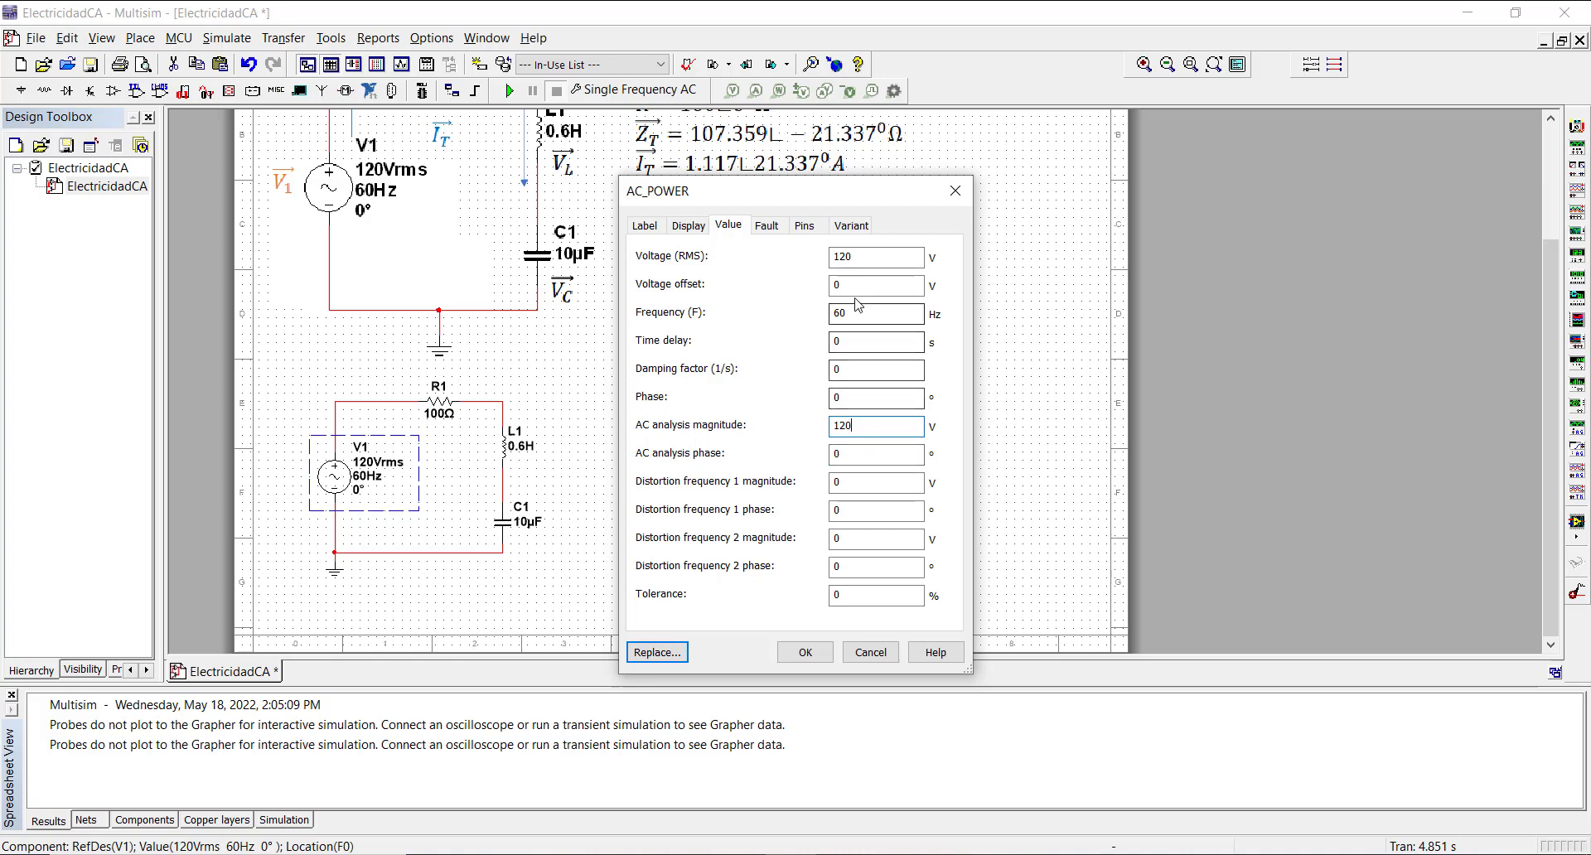
{"action": "left_click", "coordinate": [804, 653]}
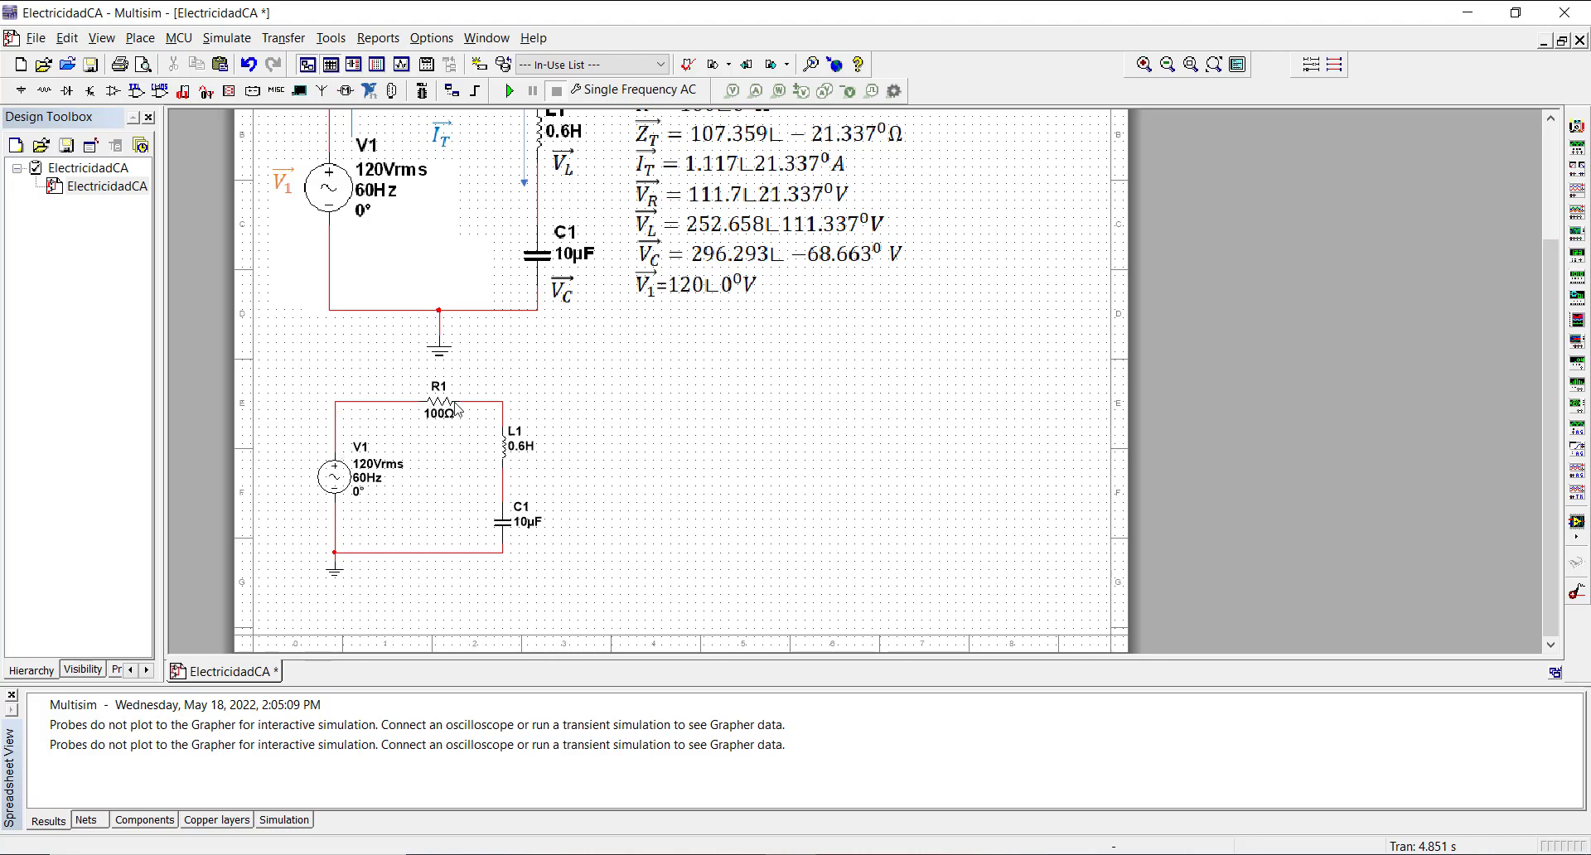
Step: Name the net between the AC source and the resistor VA and show its name on the schematic
{"action": "double_click", "coordinate": [396, 409]}
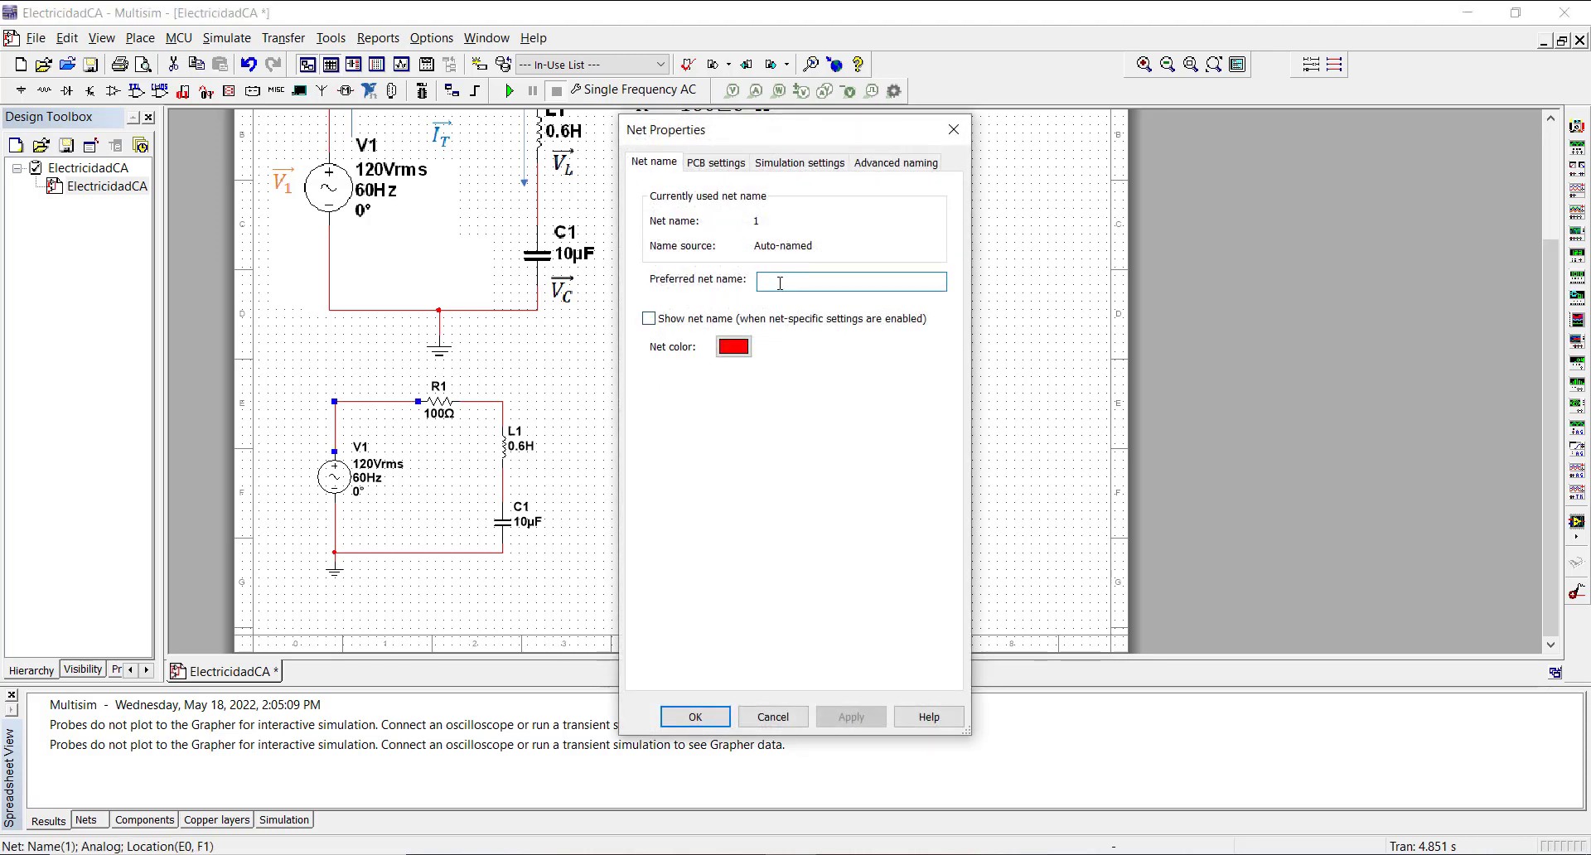
{"action": "type", "text": "VA"}
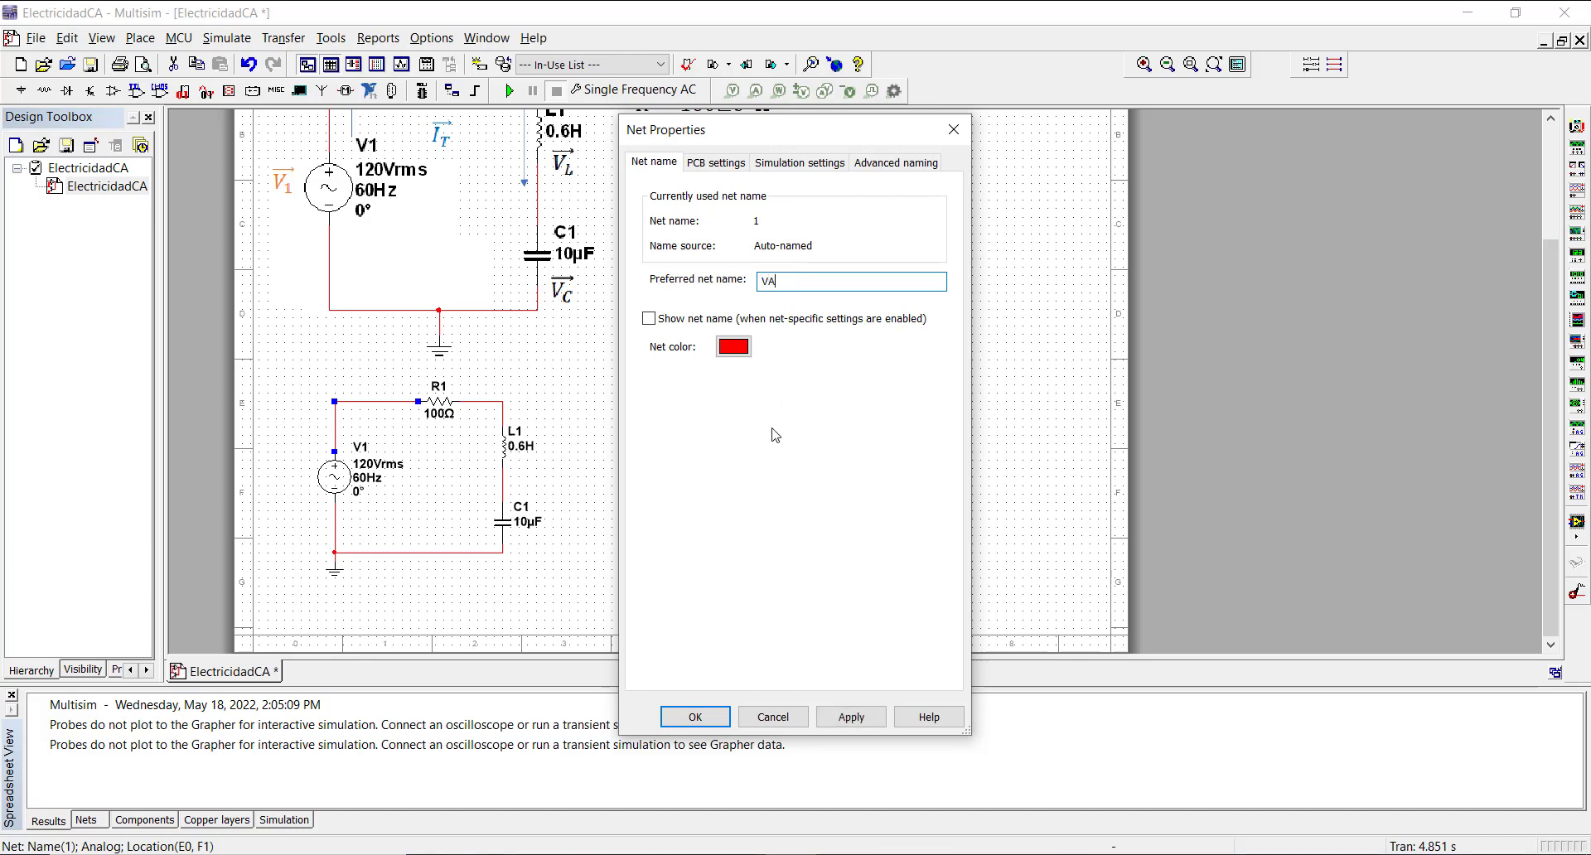
{"action": "left_click", "coordinate": [698, 717]}
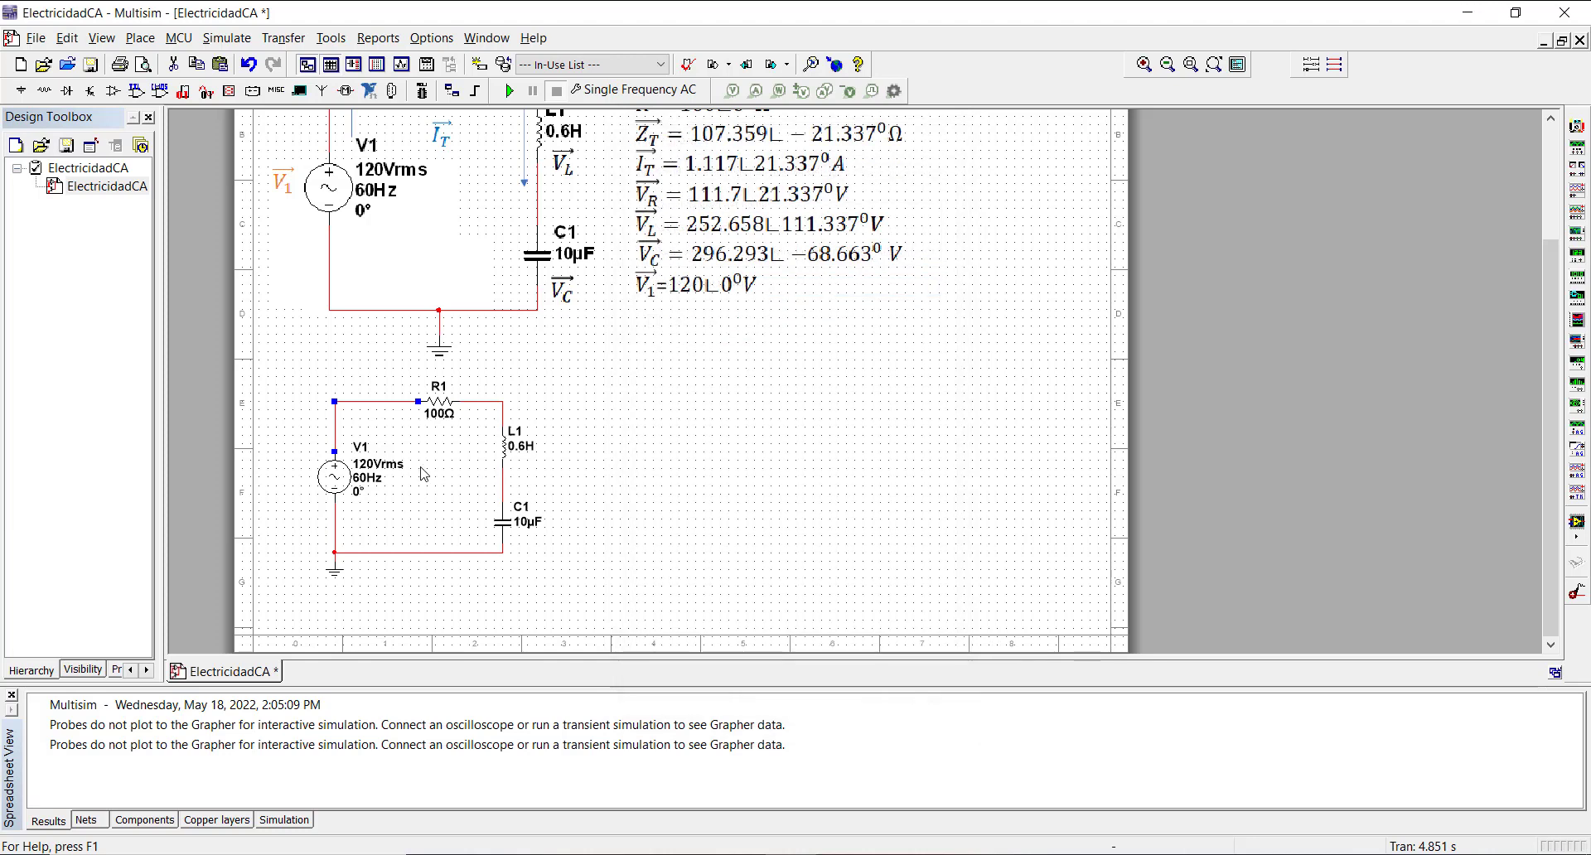
{"action": "double_click", "coordinate": [377, 402]}
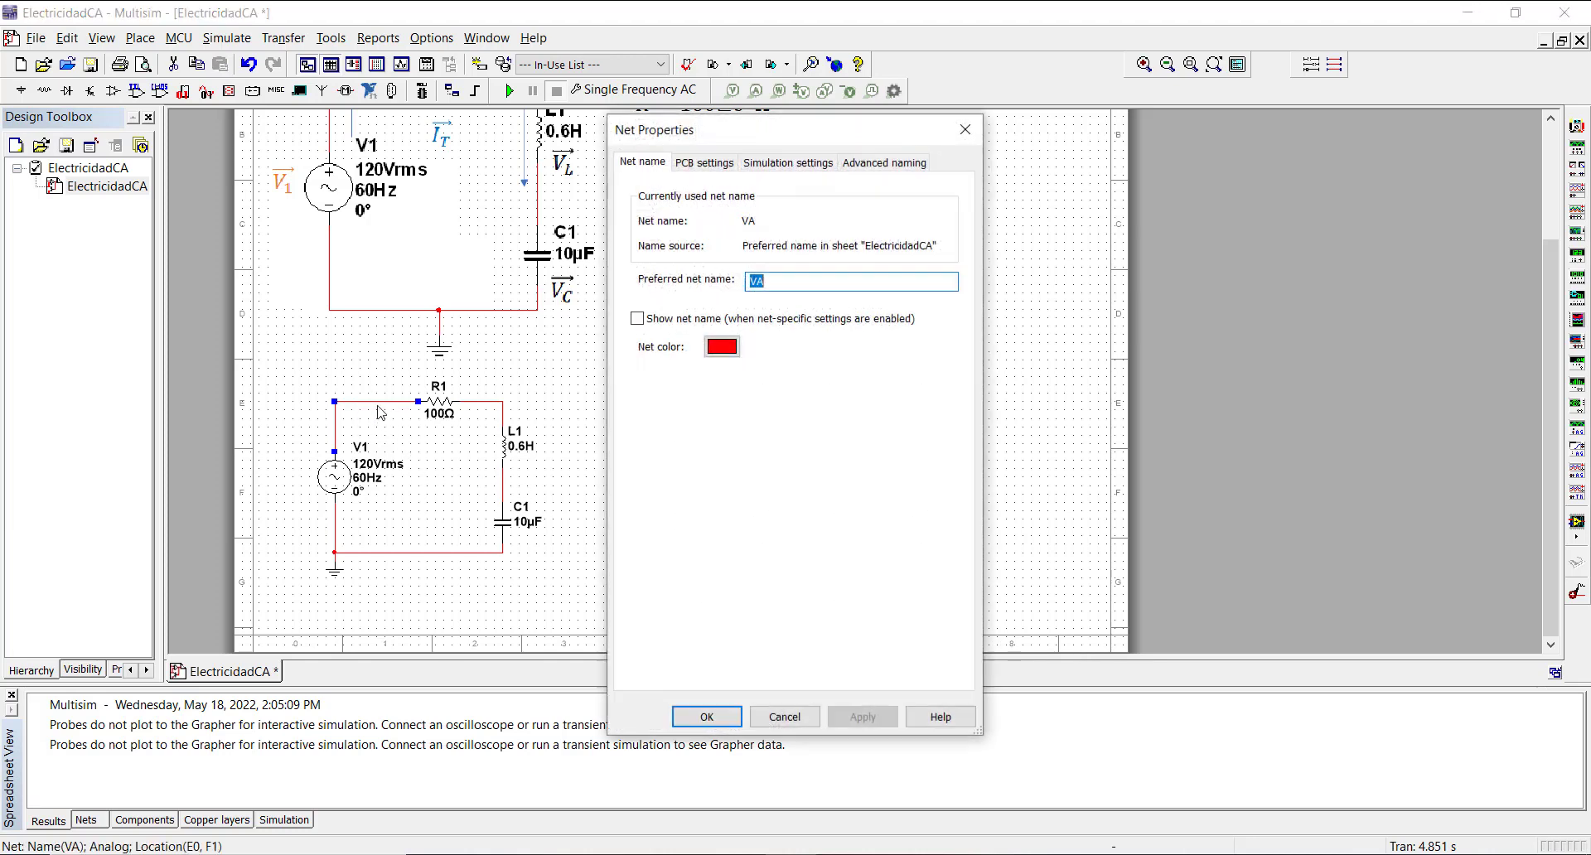
{"action": "left_click", "coordinate": [640, 321]}
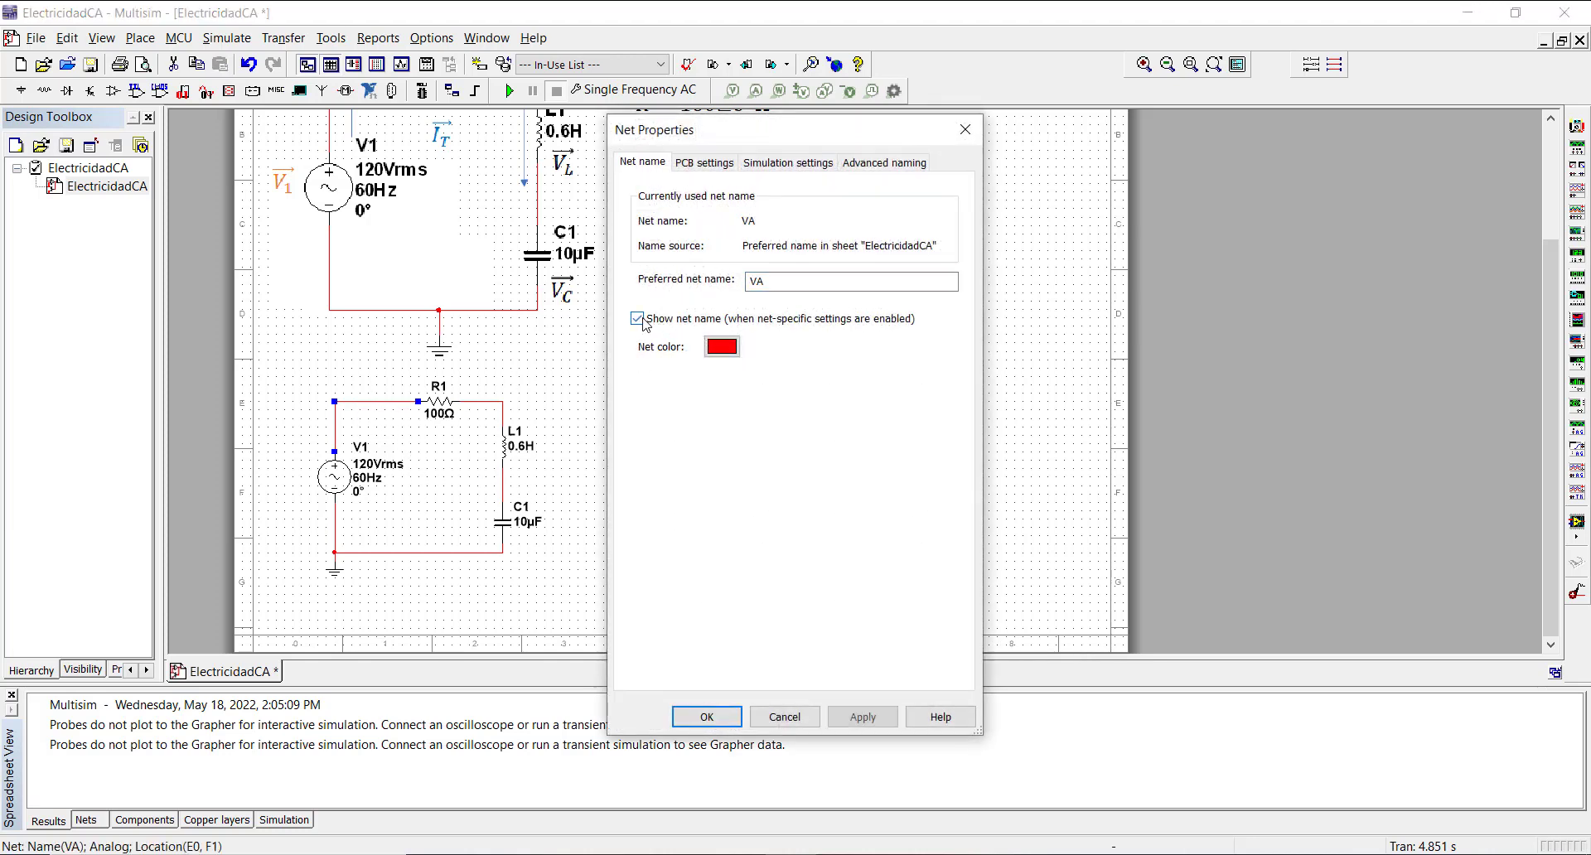
{"action": "left_click", "coordinate": [706, 716]}
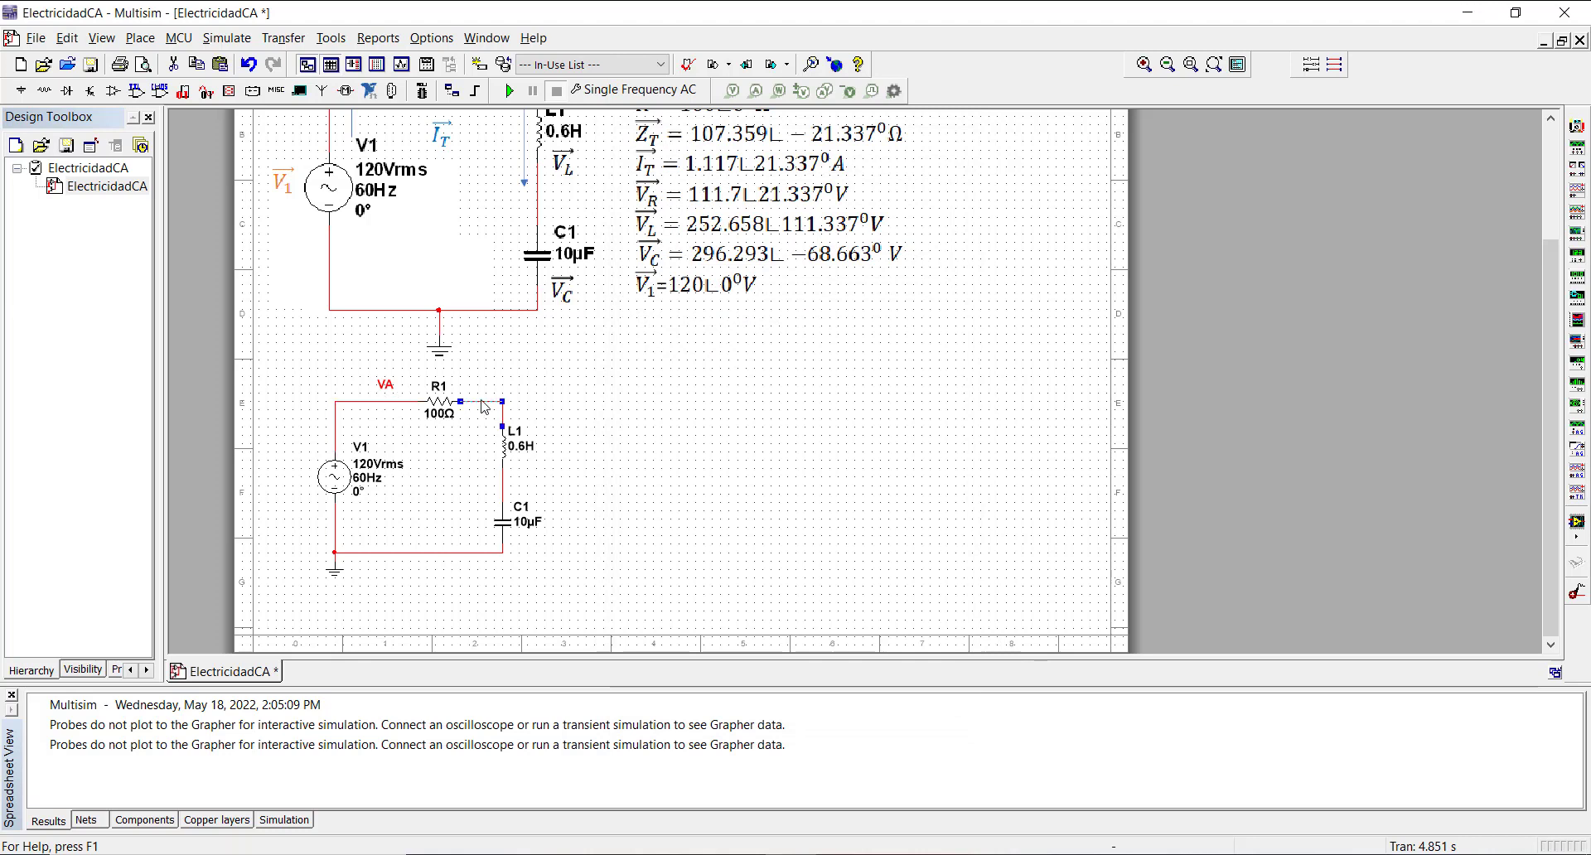
Step: Name the net between the resistor and the inductor VB and show its name on the schematic
{"action": "double_click", "coordinate": [485, 404]}
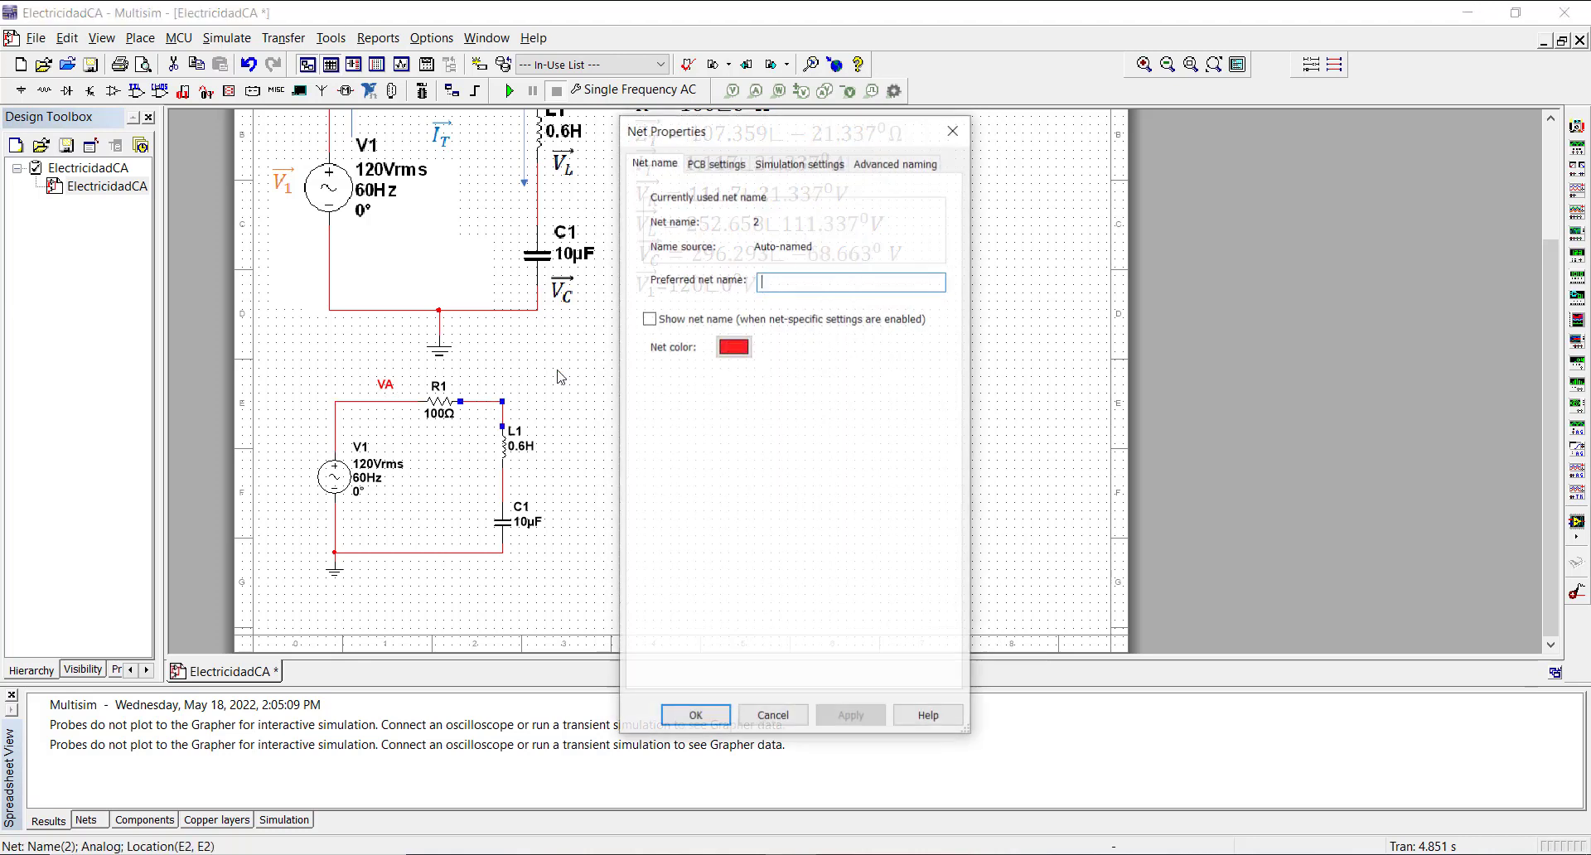
{"action": "left_click", "coordinate": [649, 319]}
{"action": "type", "text": "V"}
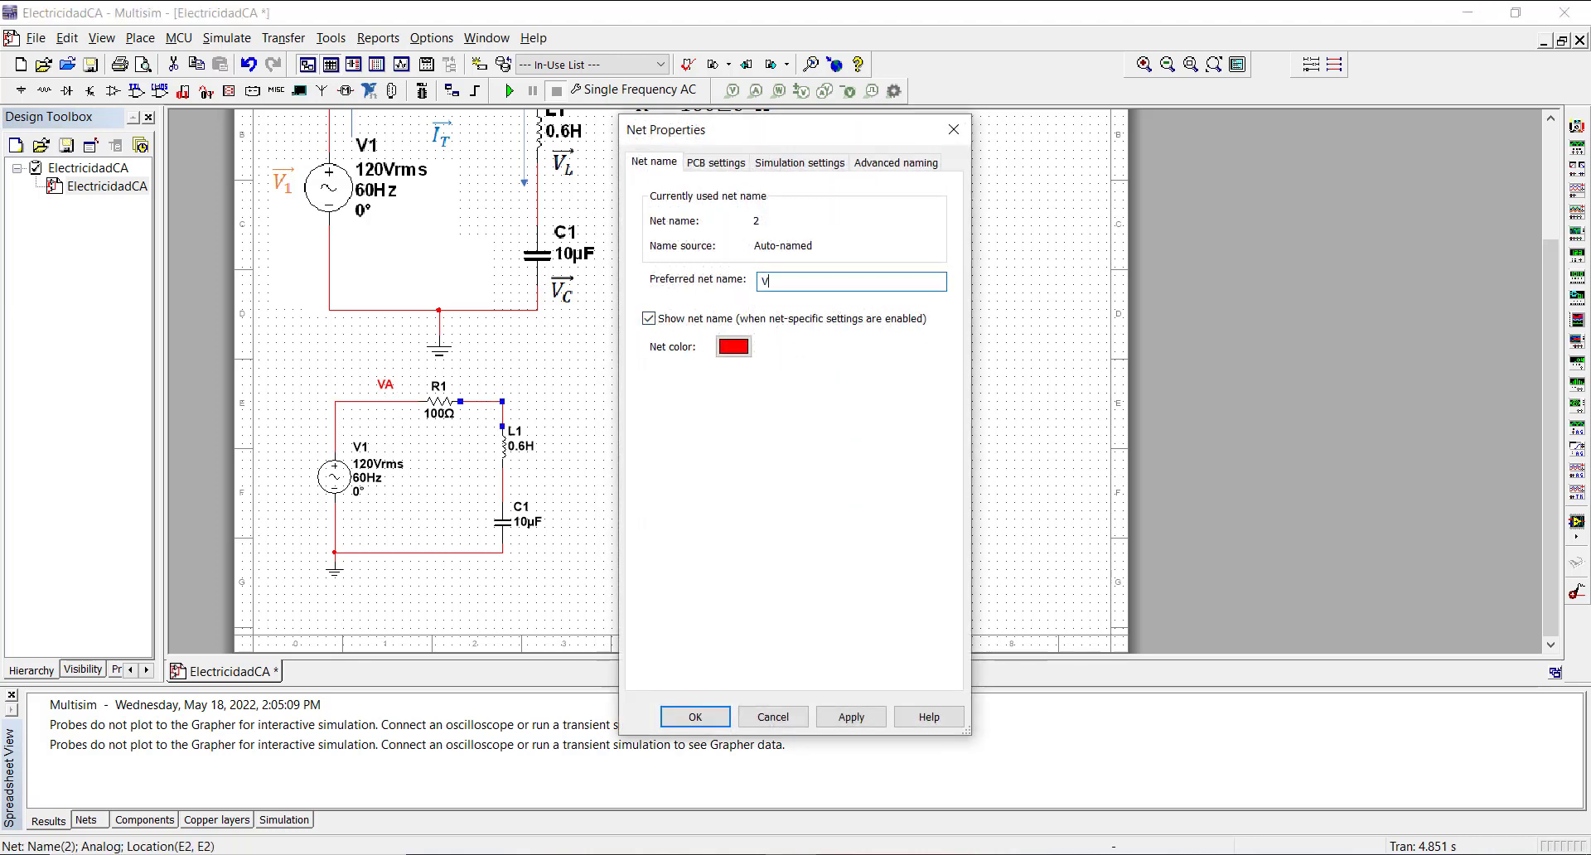
{"action": "type", "text": "B"}
{"action": "left_click", "coordinate": [696, 716]}
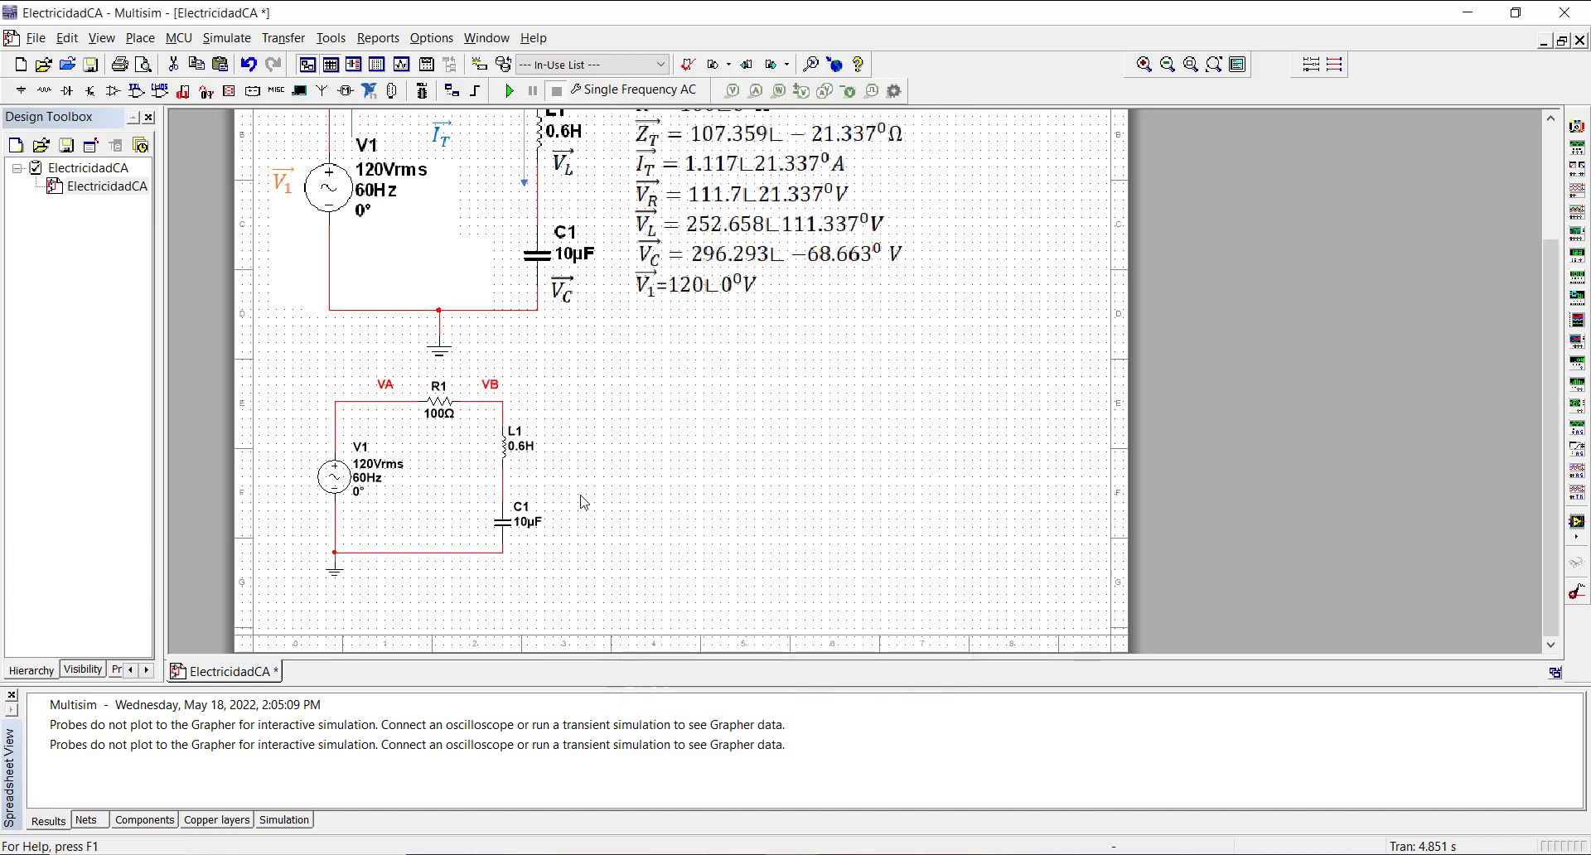
Step: Name the net between the inductor and the capacitor VC and show its name on the schematic
{"action": "double_click", "coordinate": [503, 493]}
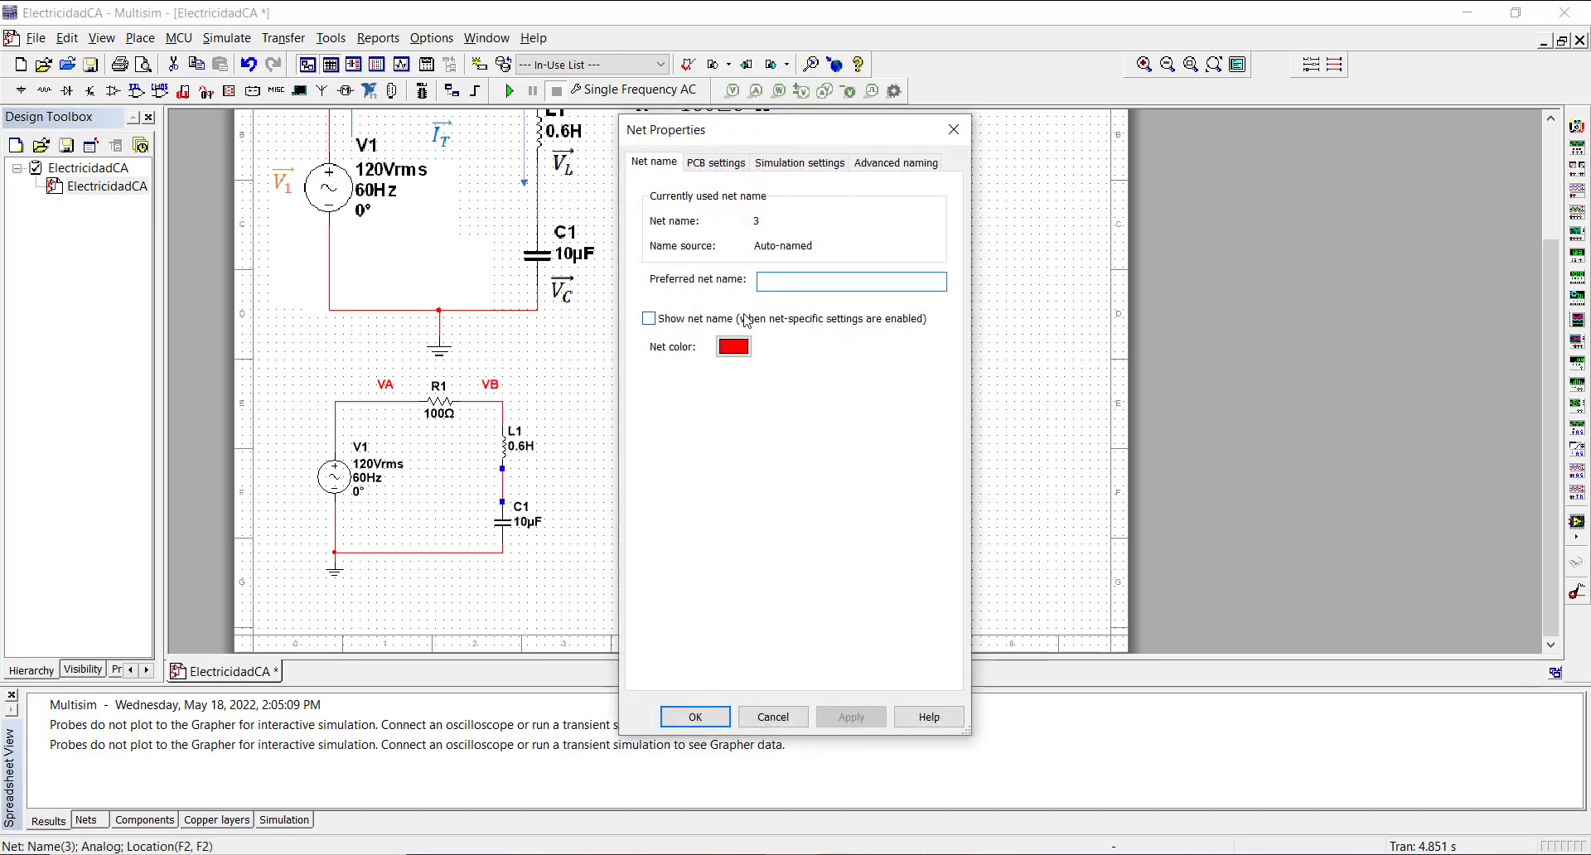
{"action": "type", "text": "VC"}
{"action": "left_click", "coordinate": [648, 319]}
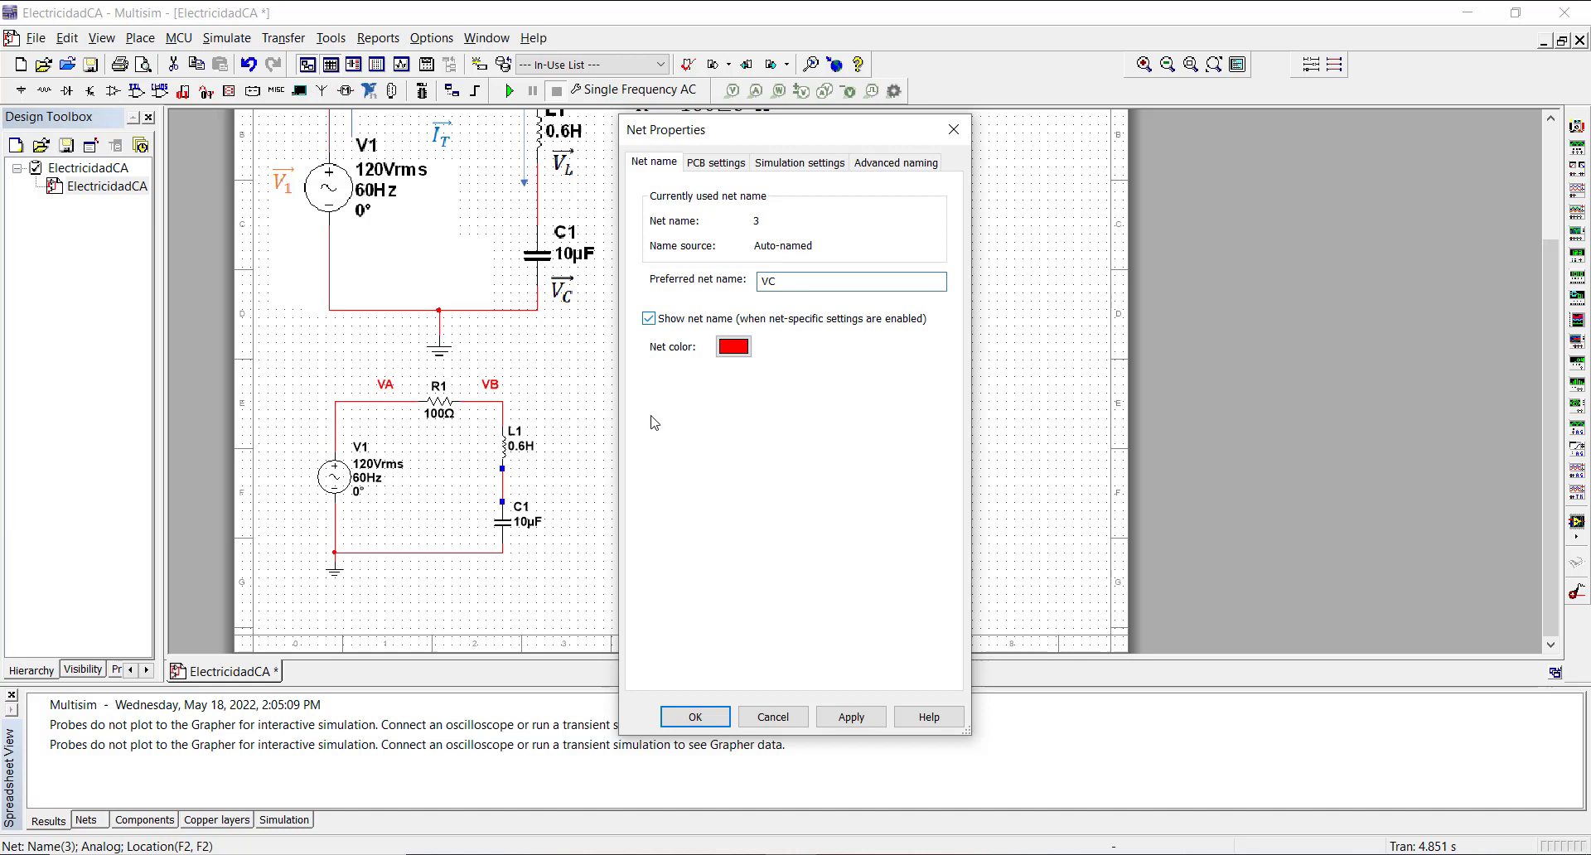
{"action": "left_click", "coordinate": [696, 716]}
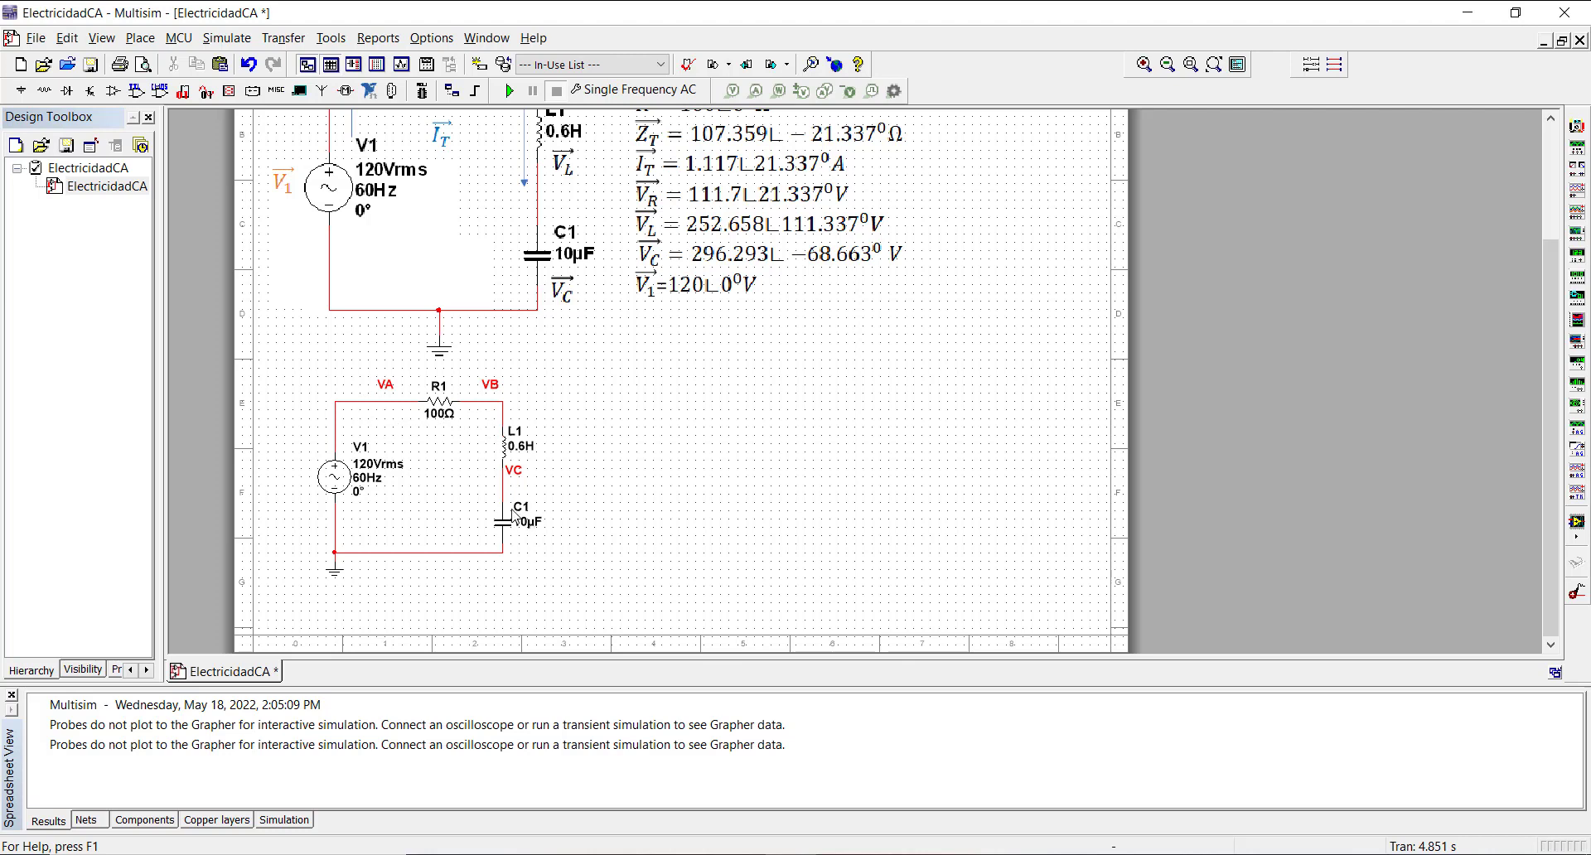
Step: Set up a Single Frequency AC analysis at 60 Hz with complex numbers in Magnitude/Phase format
{"action": "left_click", "coordinate": [215, 39]}
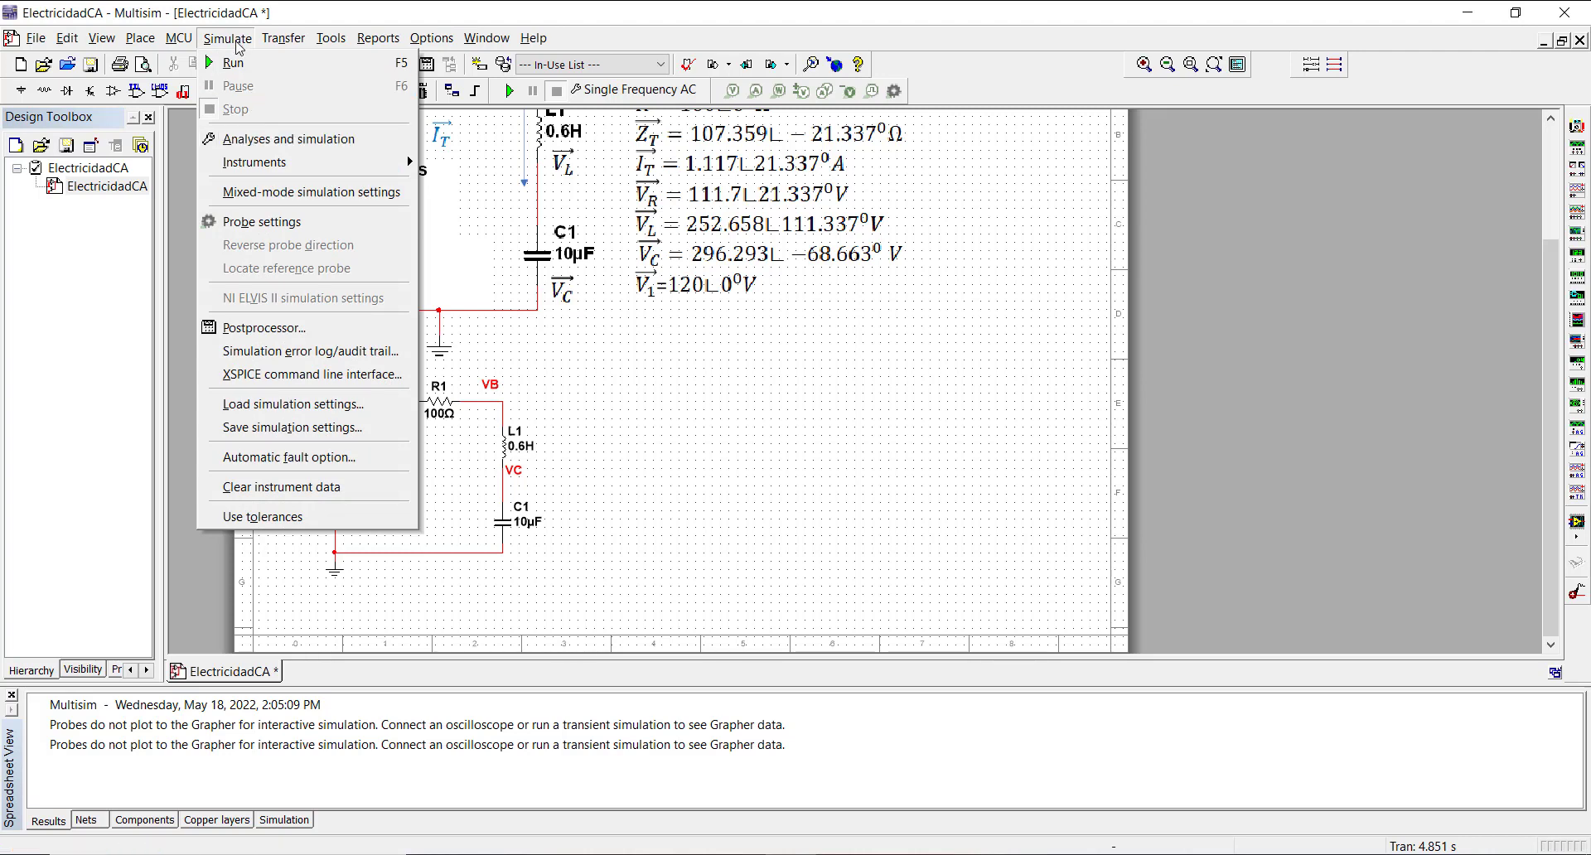
{"action": "left_click", "coordinate": [284, 146]}
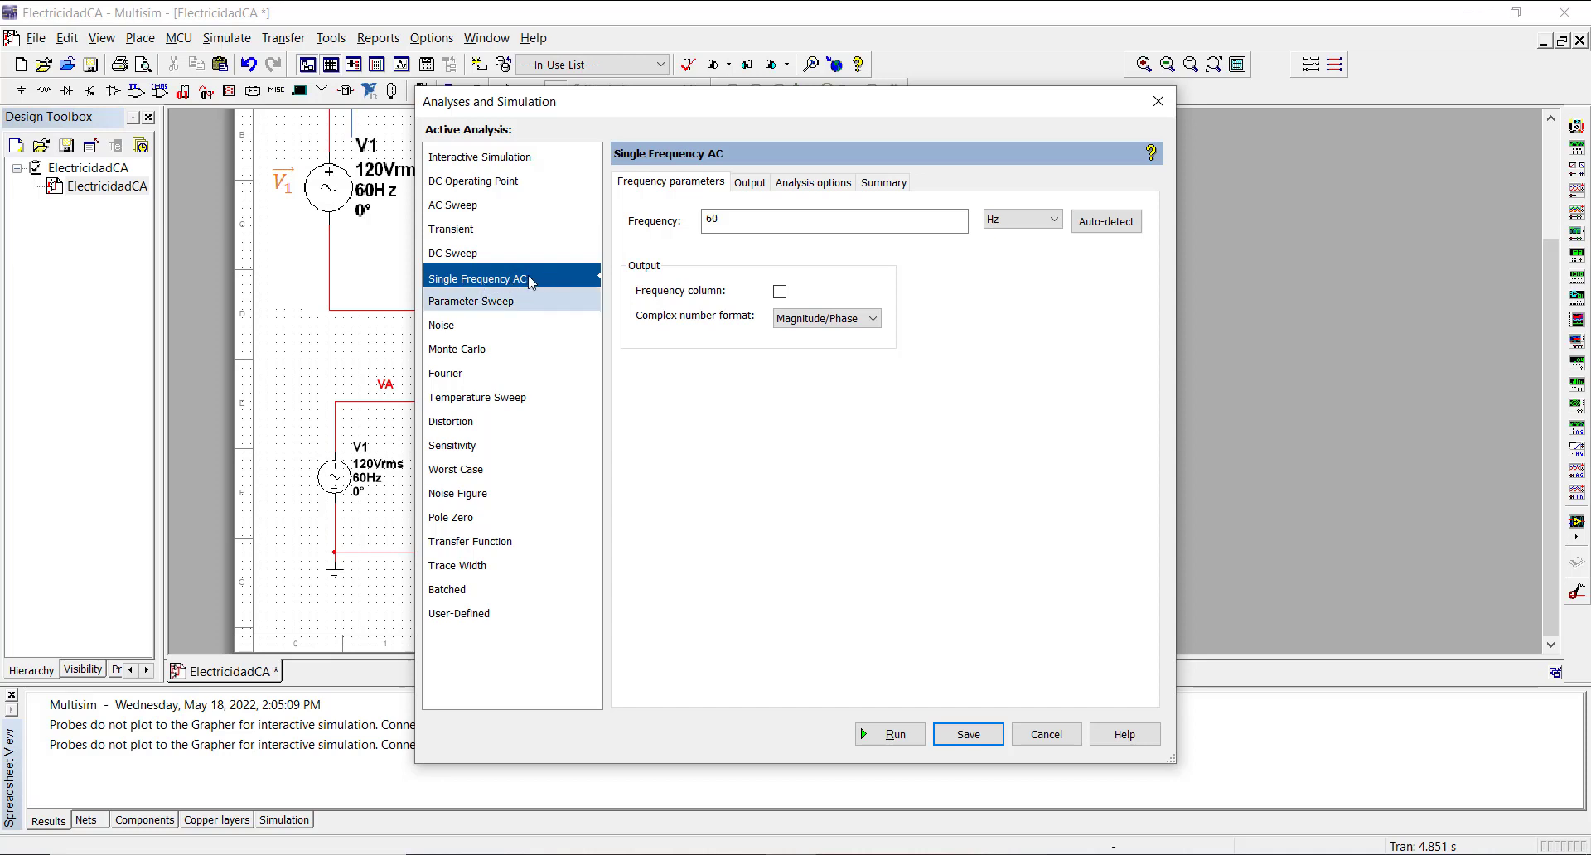
{"action": "left_click", "coordinate": [717, 224]}
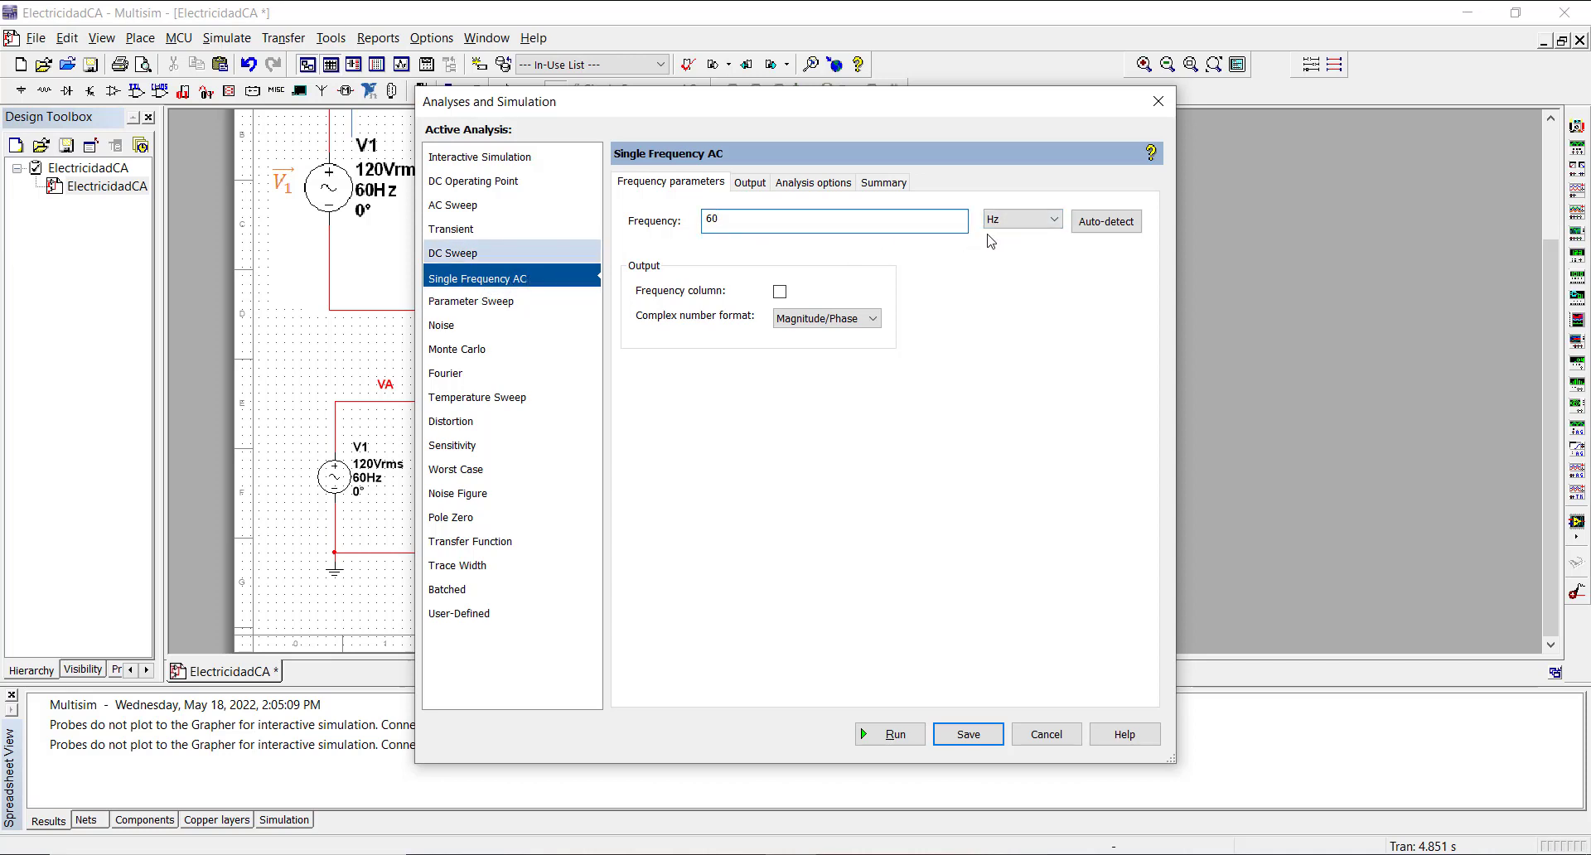
{"action": "left_click", "coordinate": [1007, 220]}
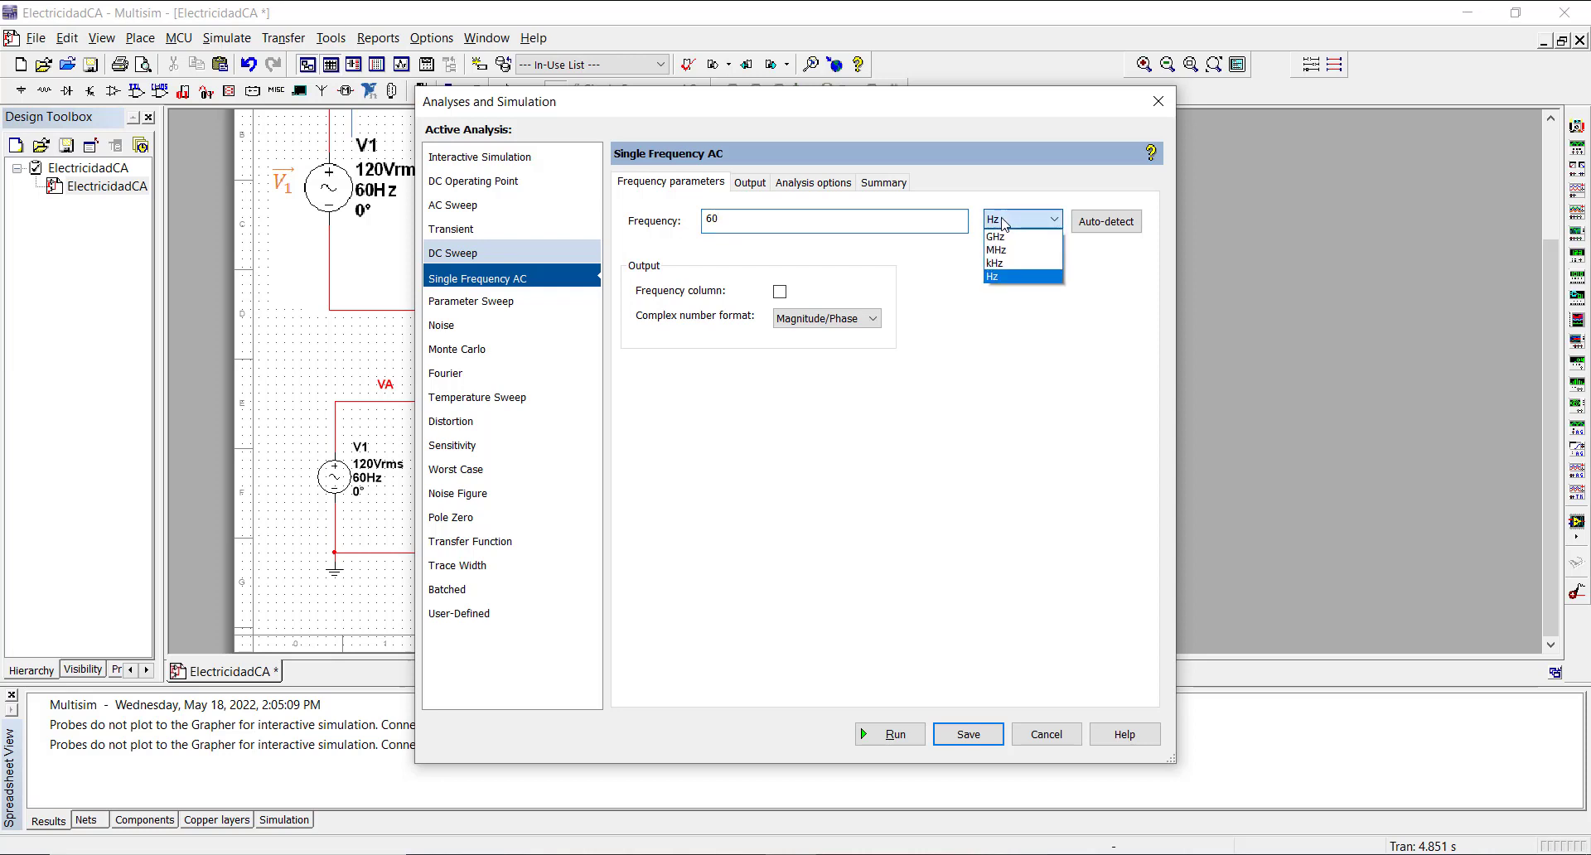
{"action": "left_click", "coordinate": [1001, 278]}
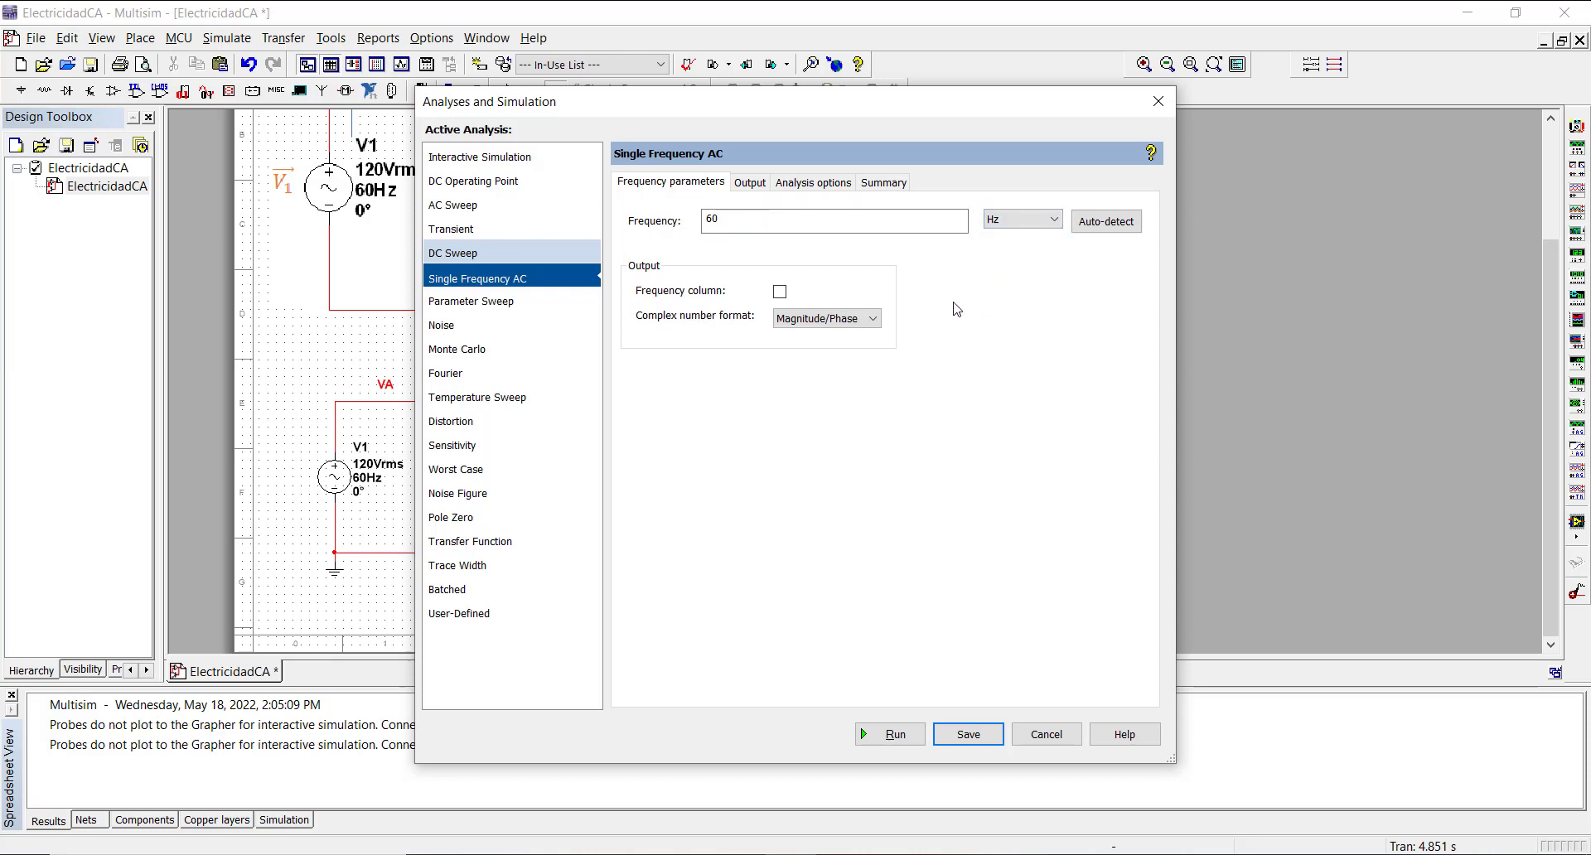
{"action": "left_click", "coordinate": [832, 322]}
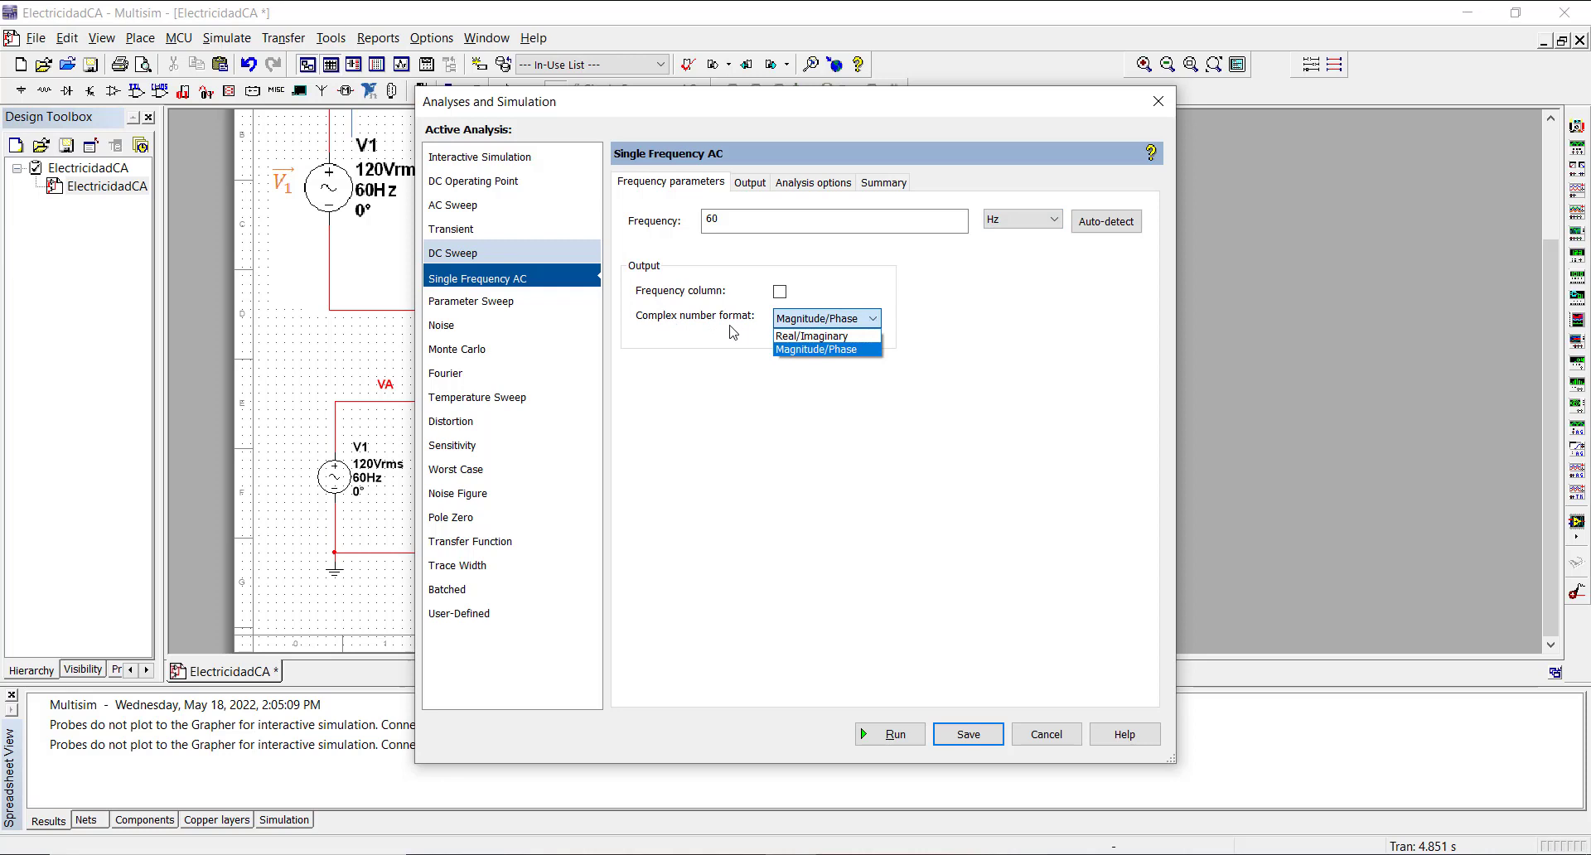
{"action": "left_click", "coordinate": [802, 352]}
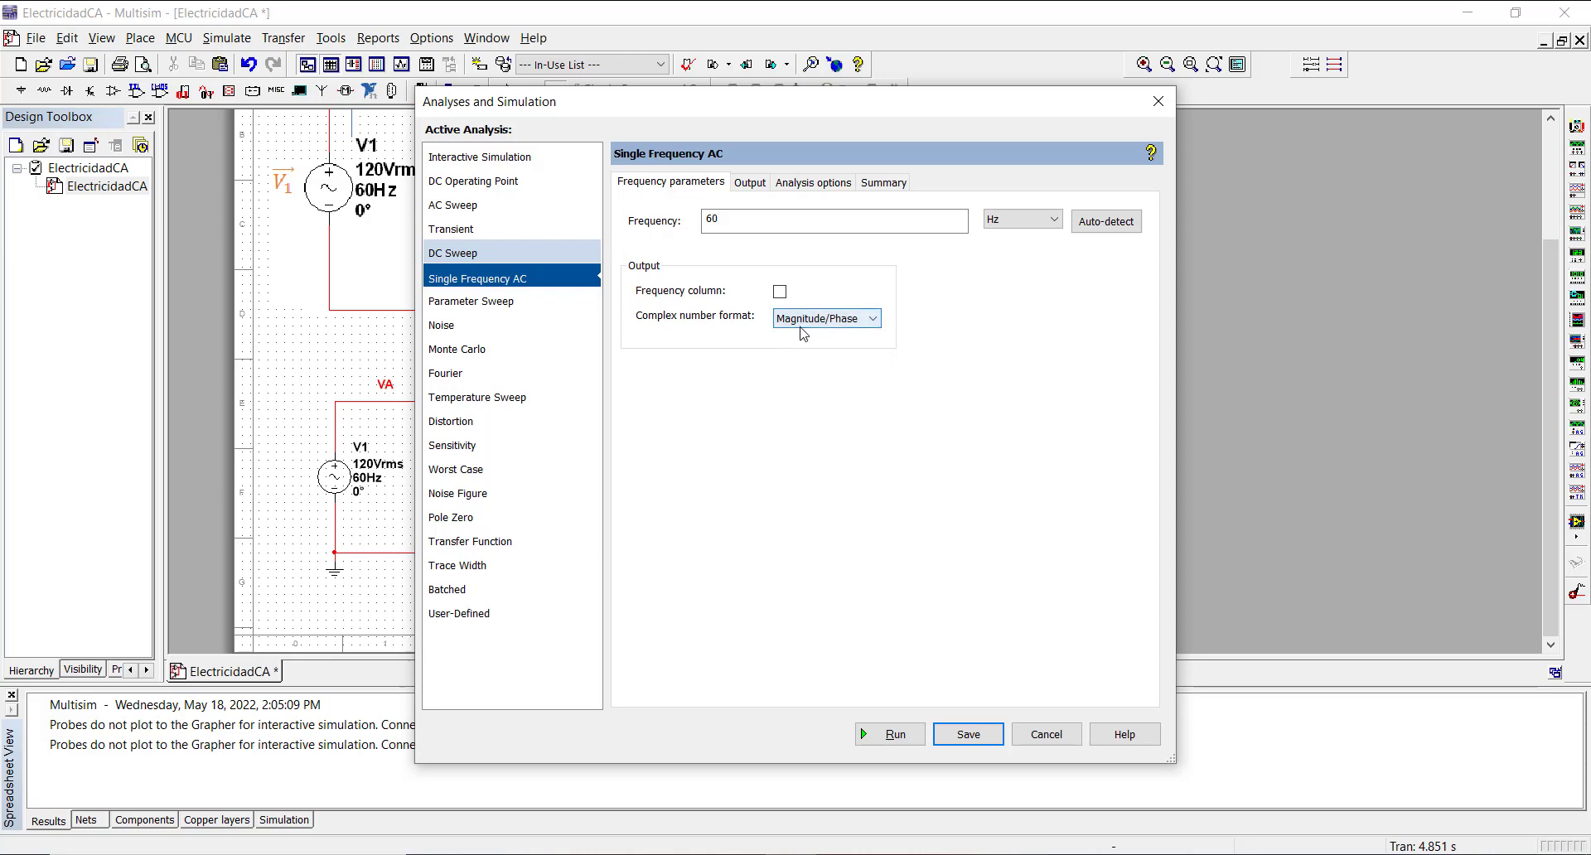
Step: Remove all the old output variables selected for the Single Frequency AC analysis
{"action": "left_click", "coordinate": [756, 189]}
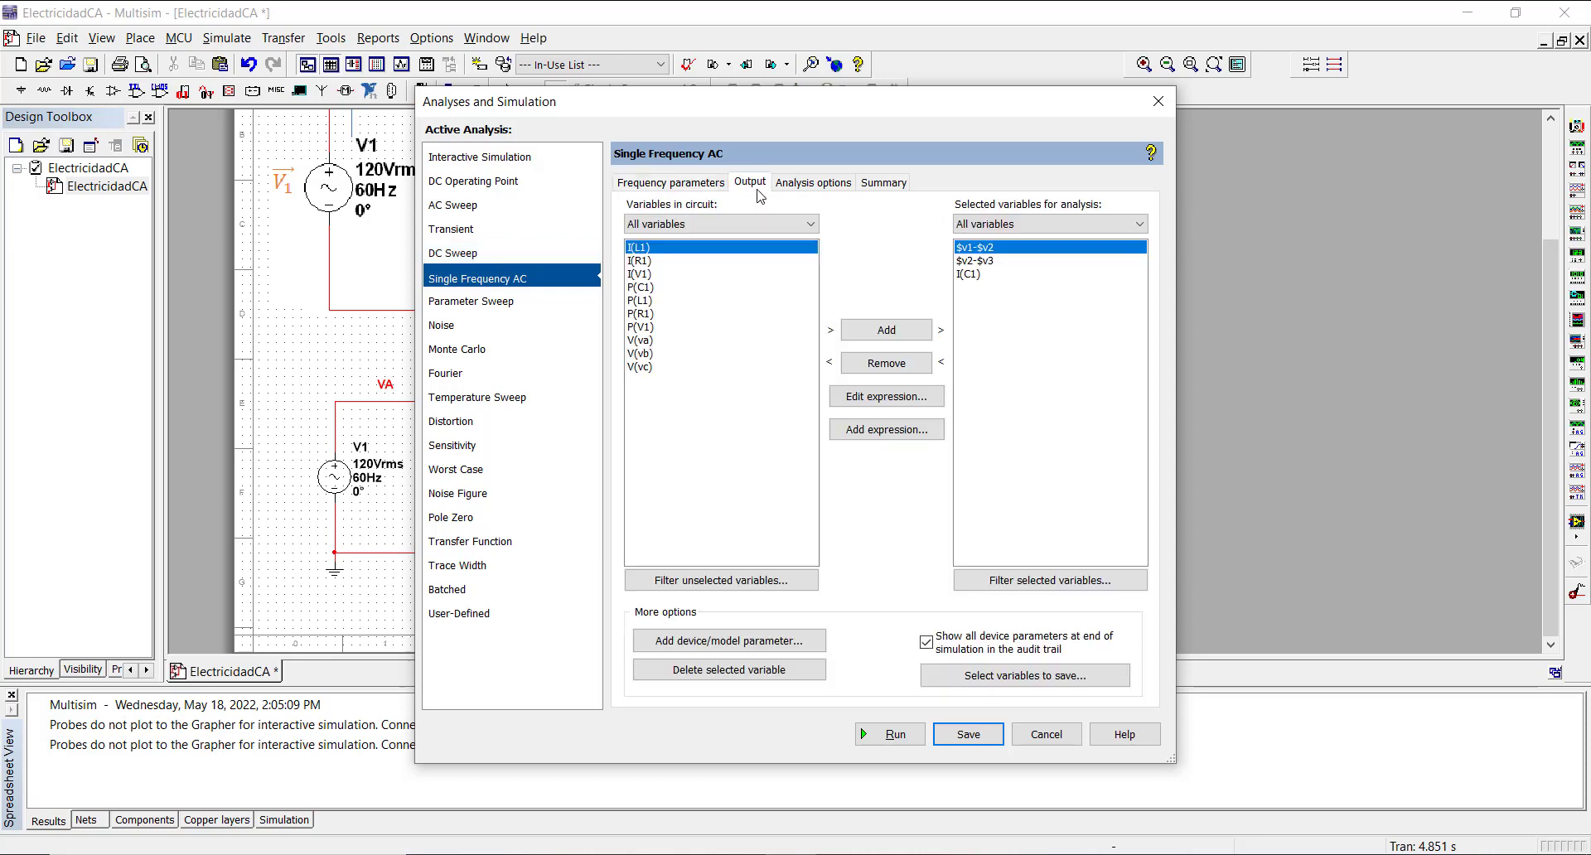
{"action": "left_click", "coordinate": [900, 364]}
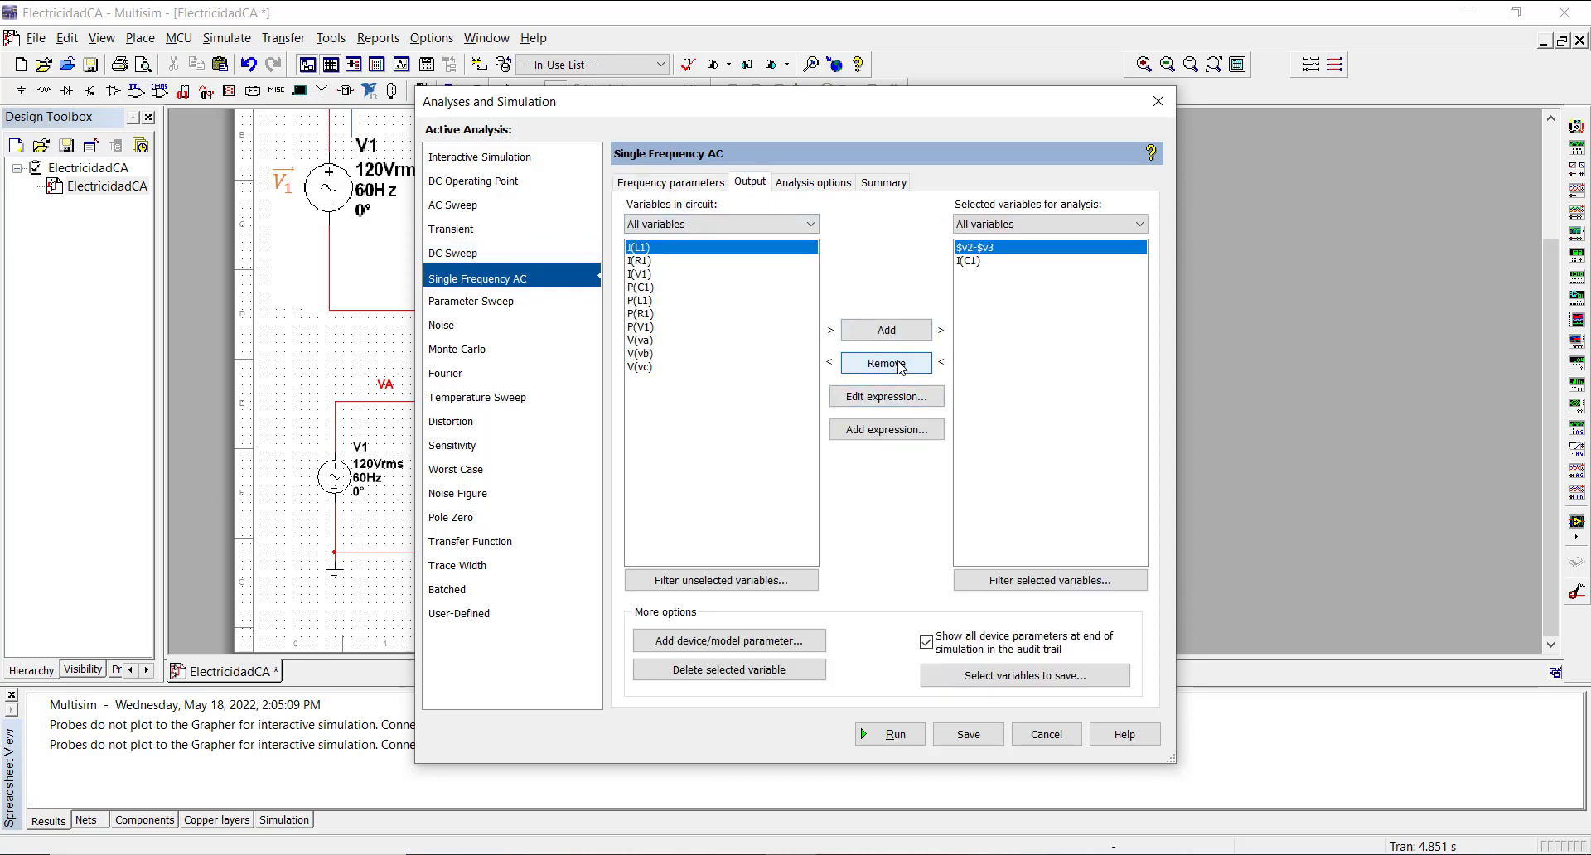
{"action": "left_click", "coordinate": [900, 366]}
{"action": "left_click", "coordinate": [901, 366]}
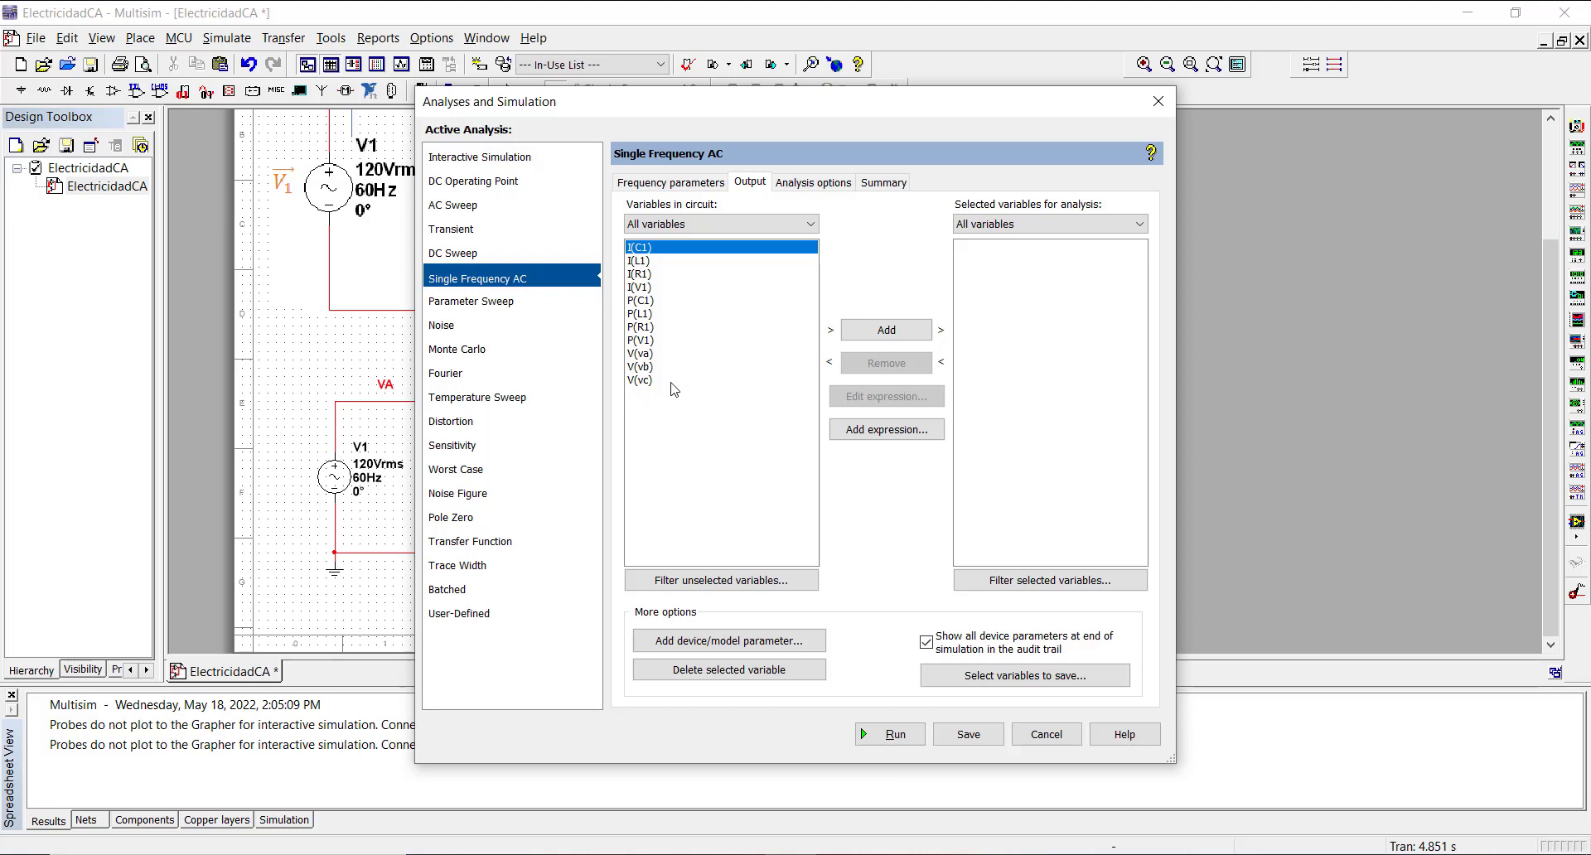
Step: Add the resistor voltage to the analysis outputs as the expression V(va)-V(vb)
{"action": "left_click_drag", "start_coordinate": [652, 113], "coordinate": [883, 116]}
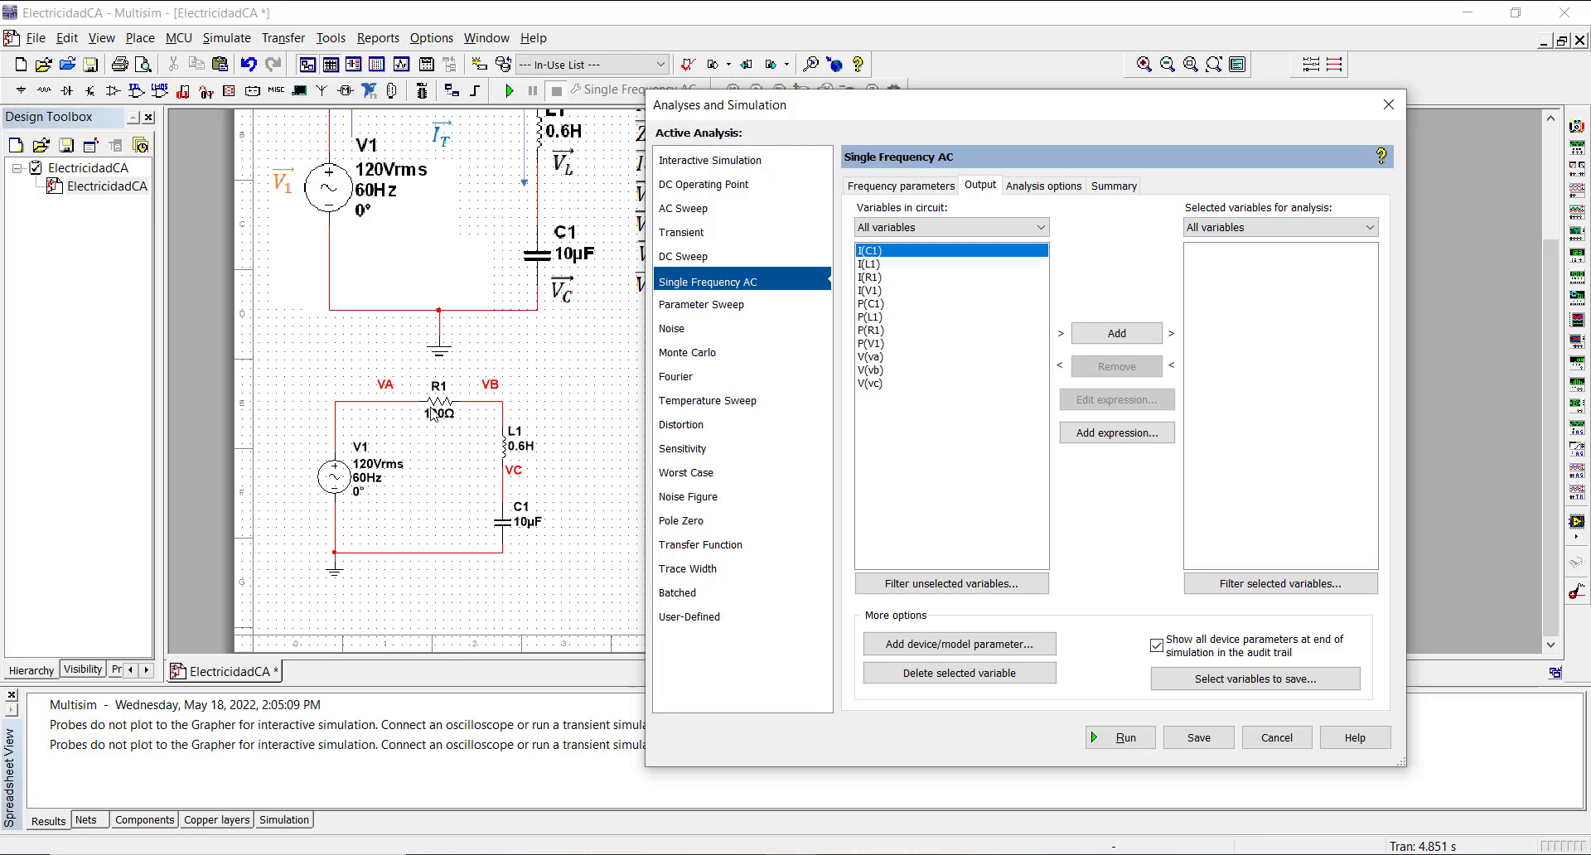
{"action": "left_click", "coordinate": [1105, 444]}
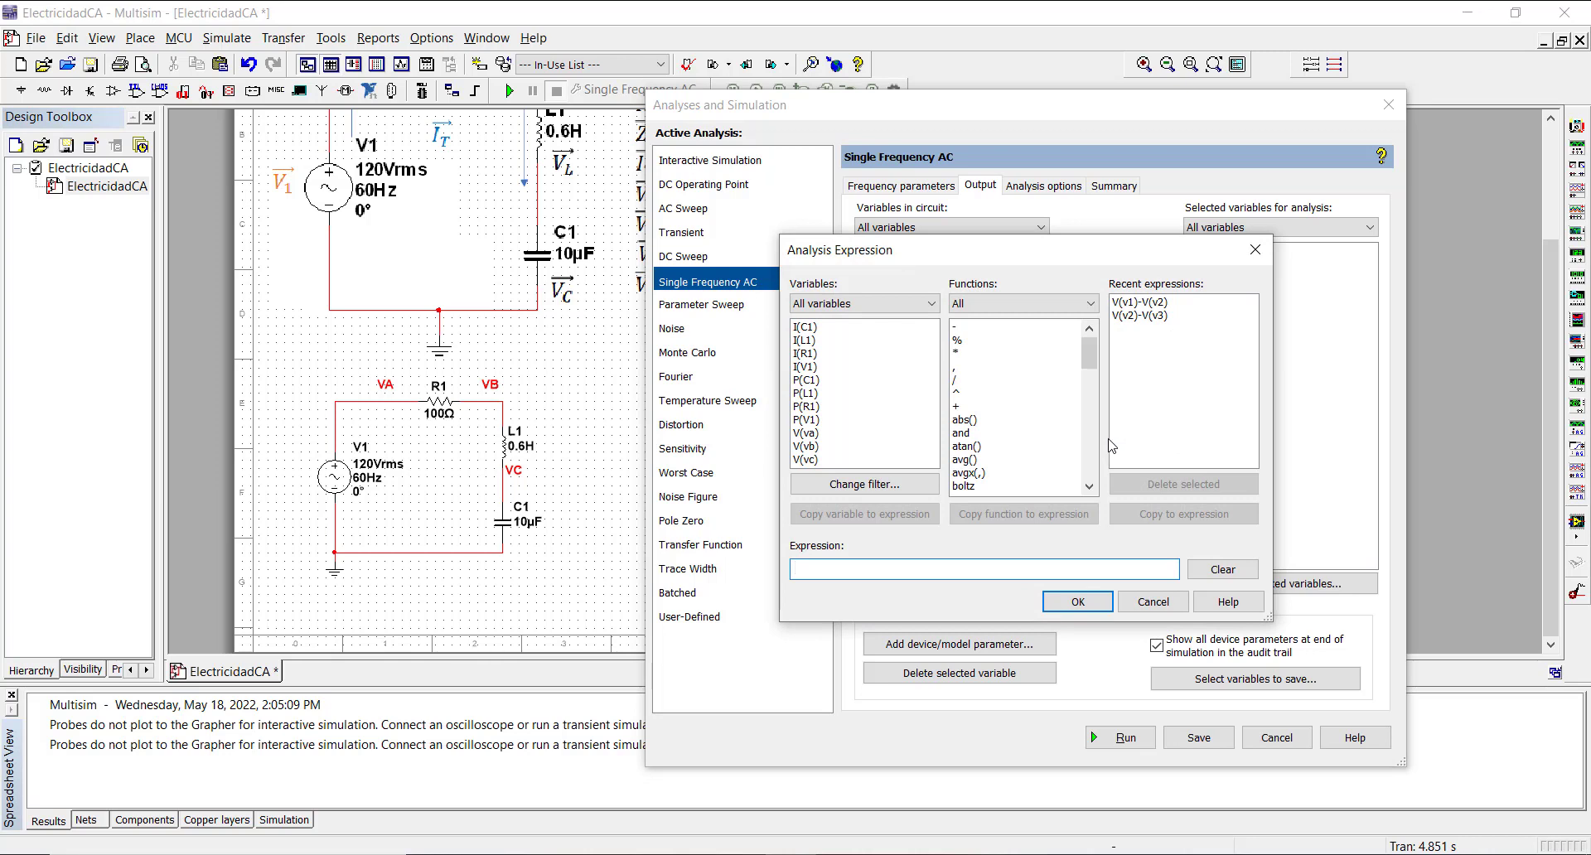
{"action": "left_click", "coordinate": [805, 433]}
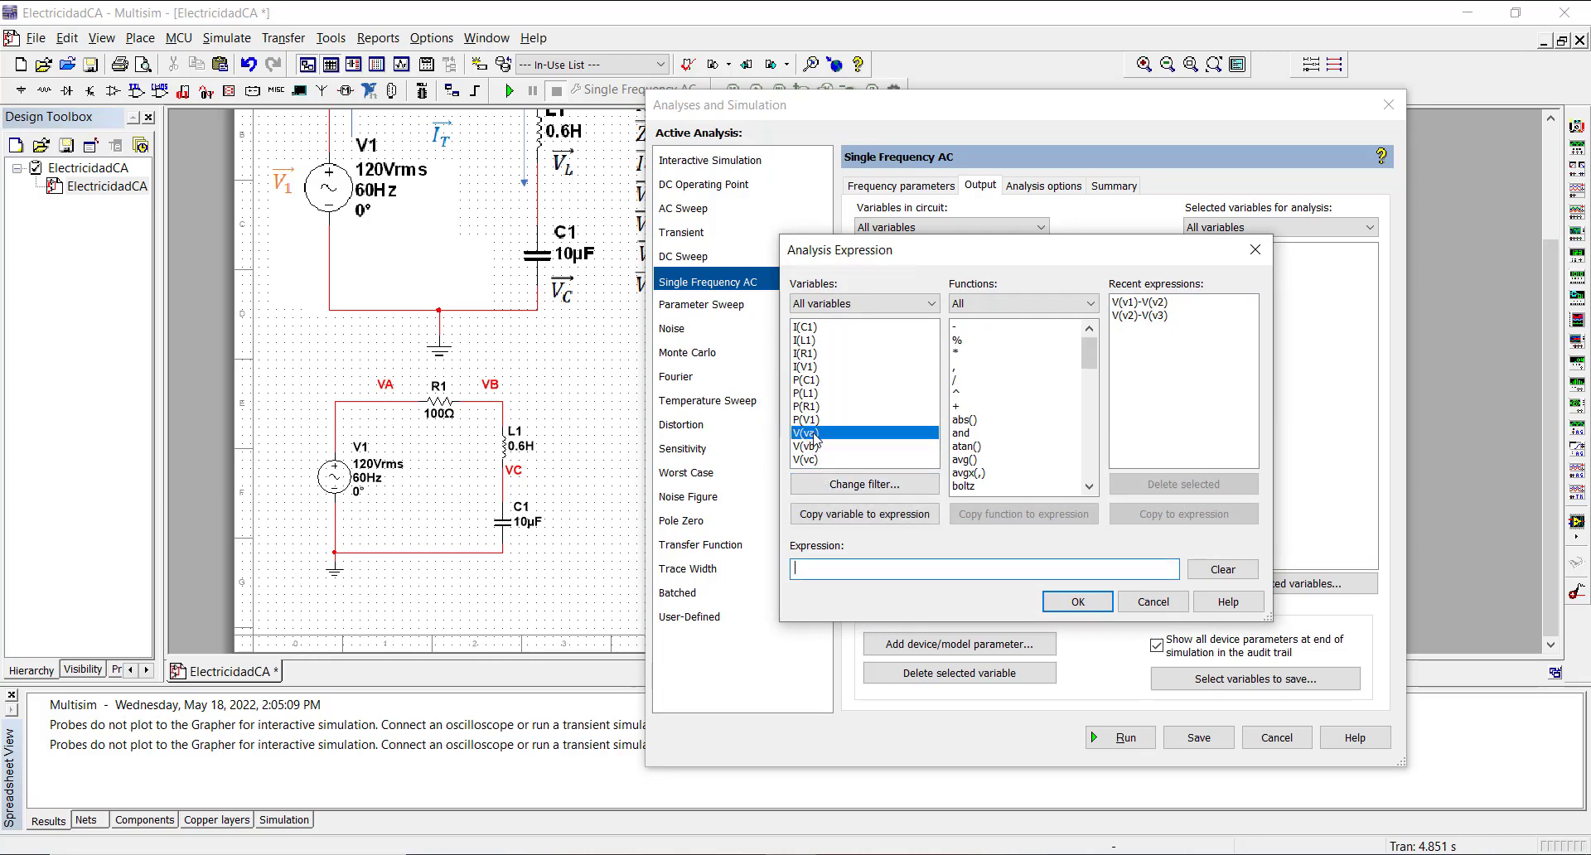
{"action": "double_click", "coordinate": [812, 434]}
{"action": "double_click", "coordinate": [955, 328]}
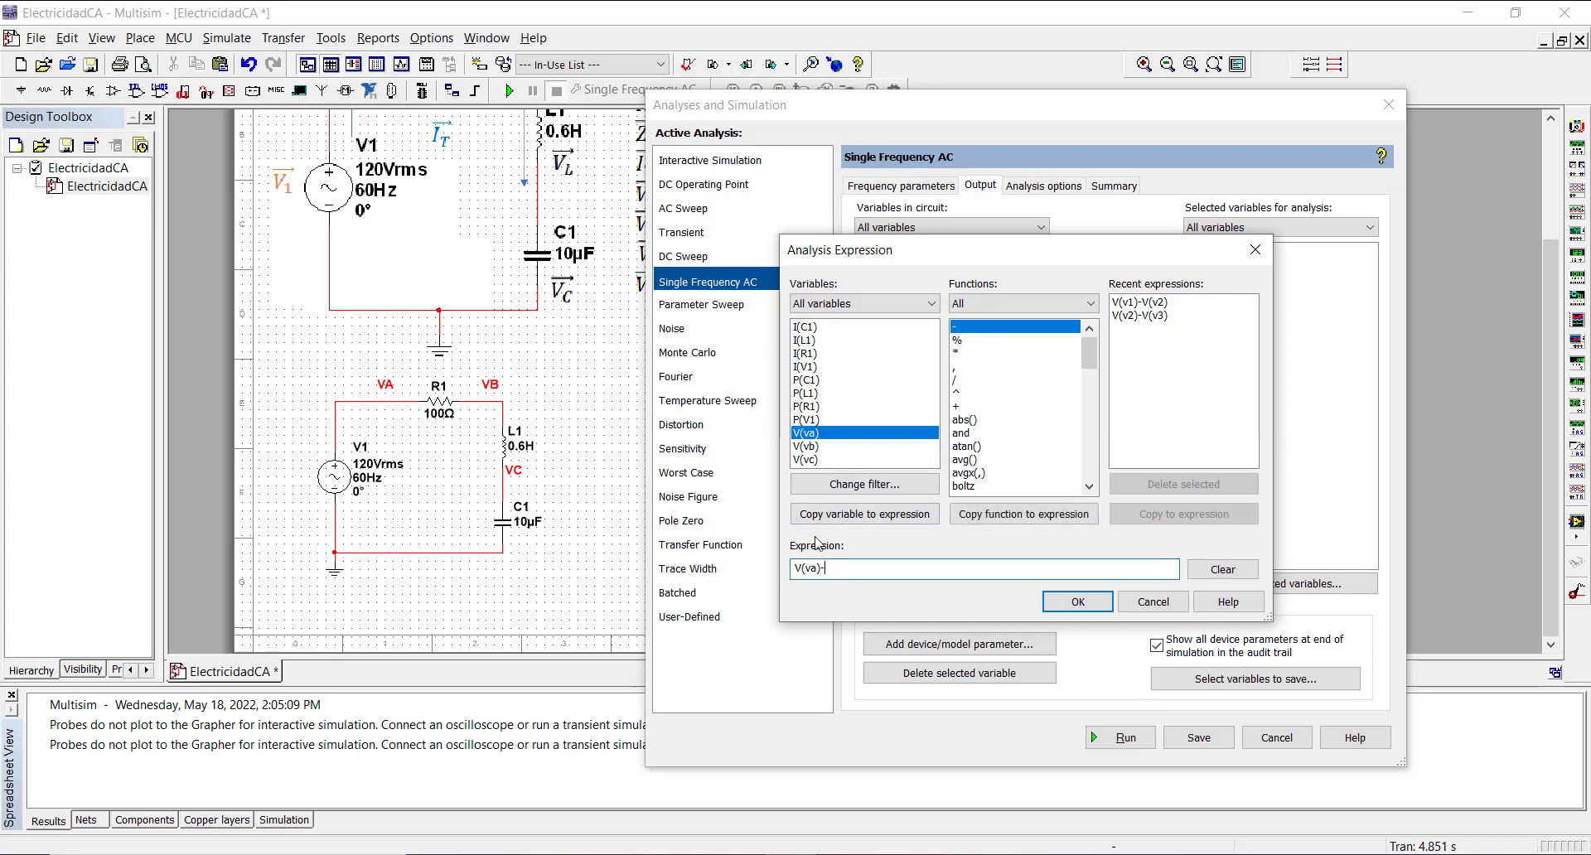
{"action": "double_click", "coordinate": [808, 446]}
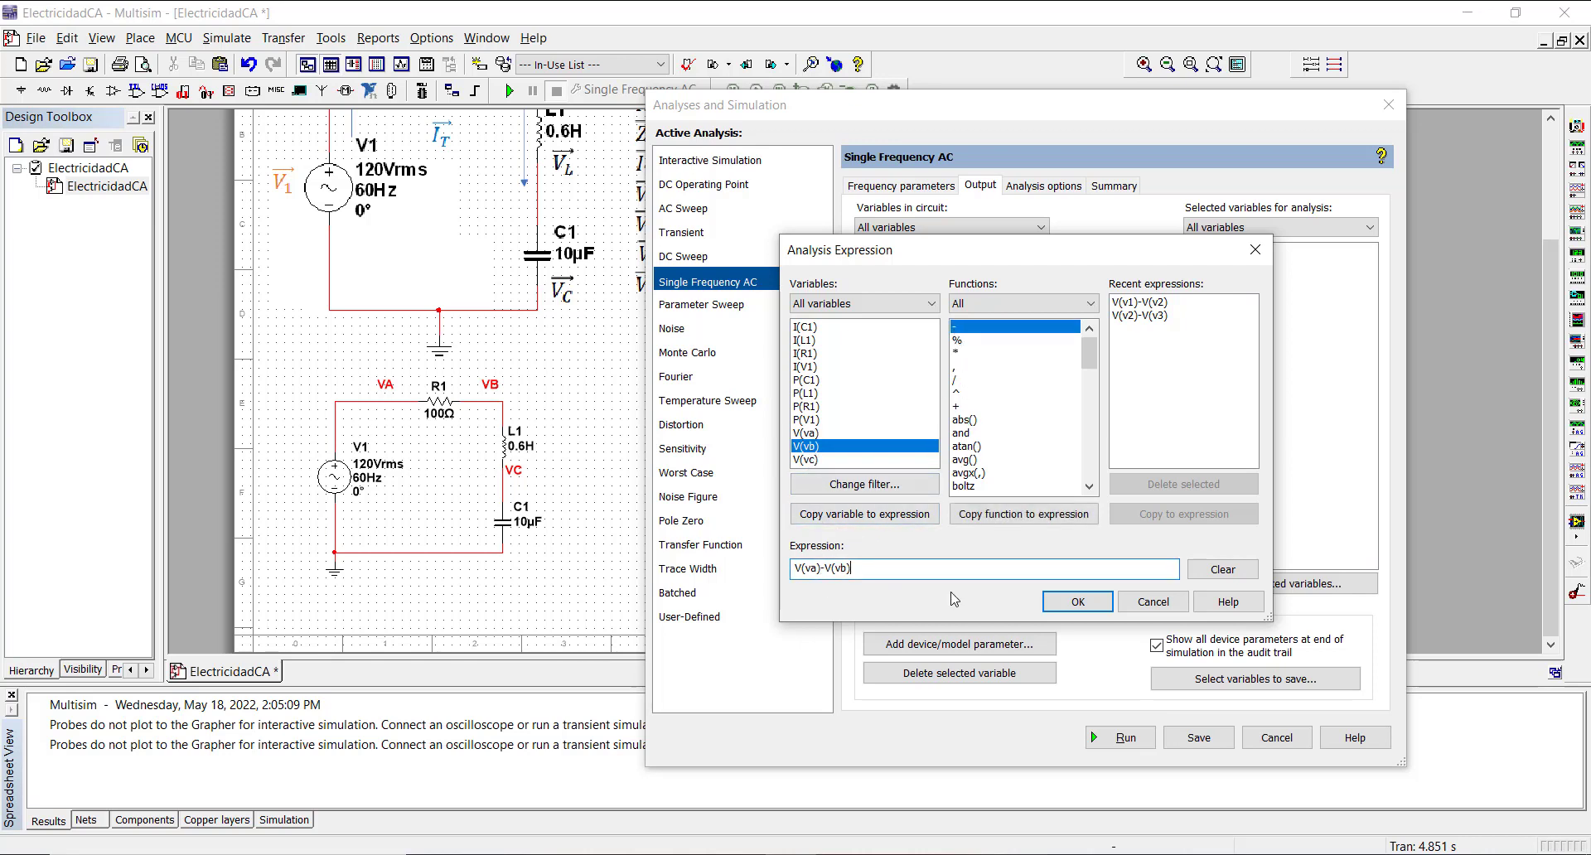
{"action": "left_click", "coordinate": [1067, 607]}
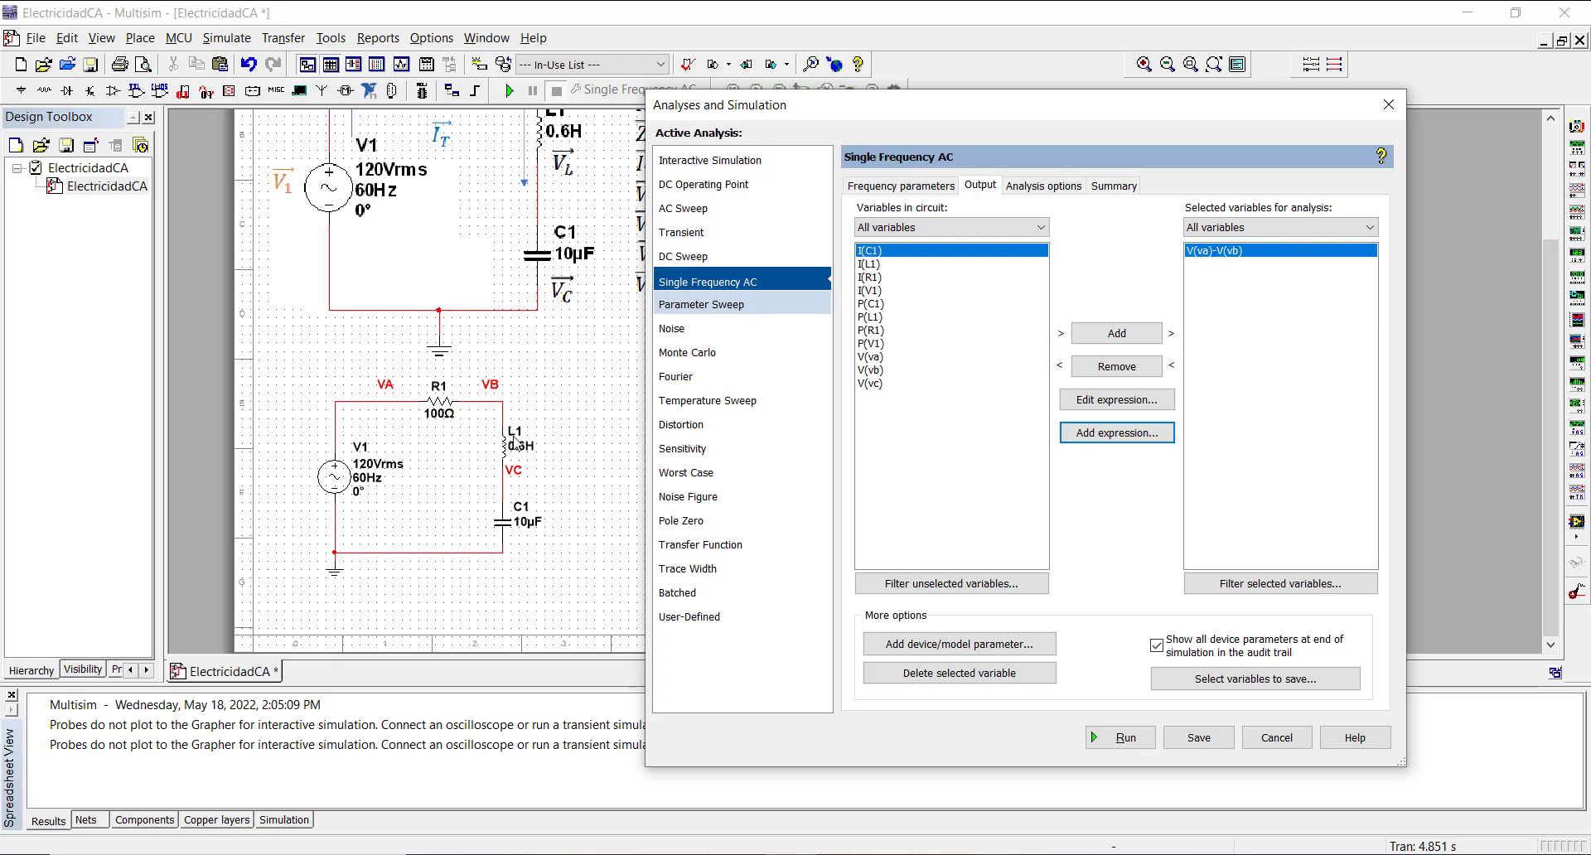
Step: Add the inductor voltage to the analysis outputs as the expression V(vb)-V(vc)
{"action": "left_click", "coordinate": [1130, 432]}
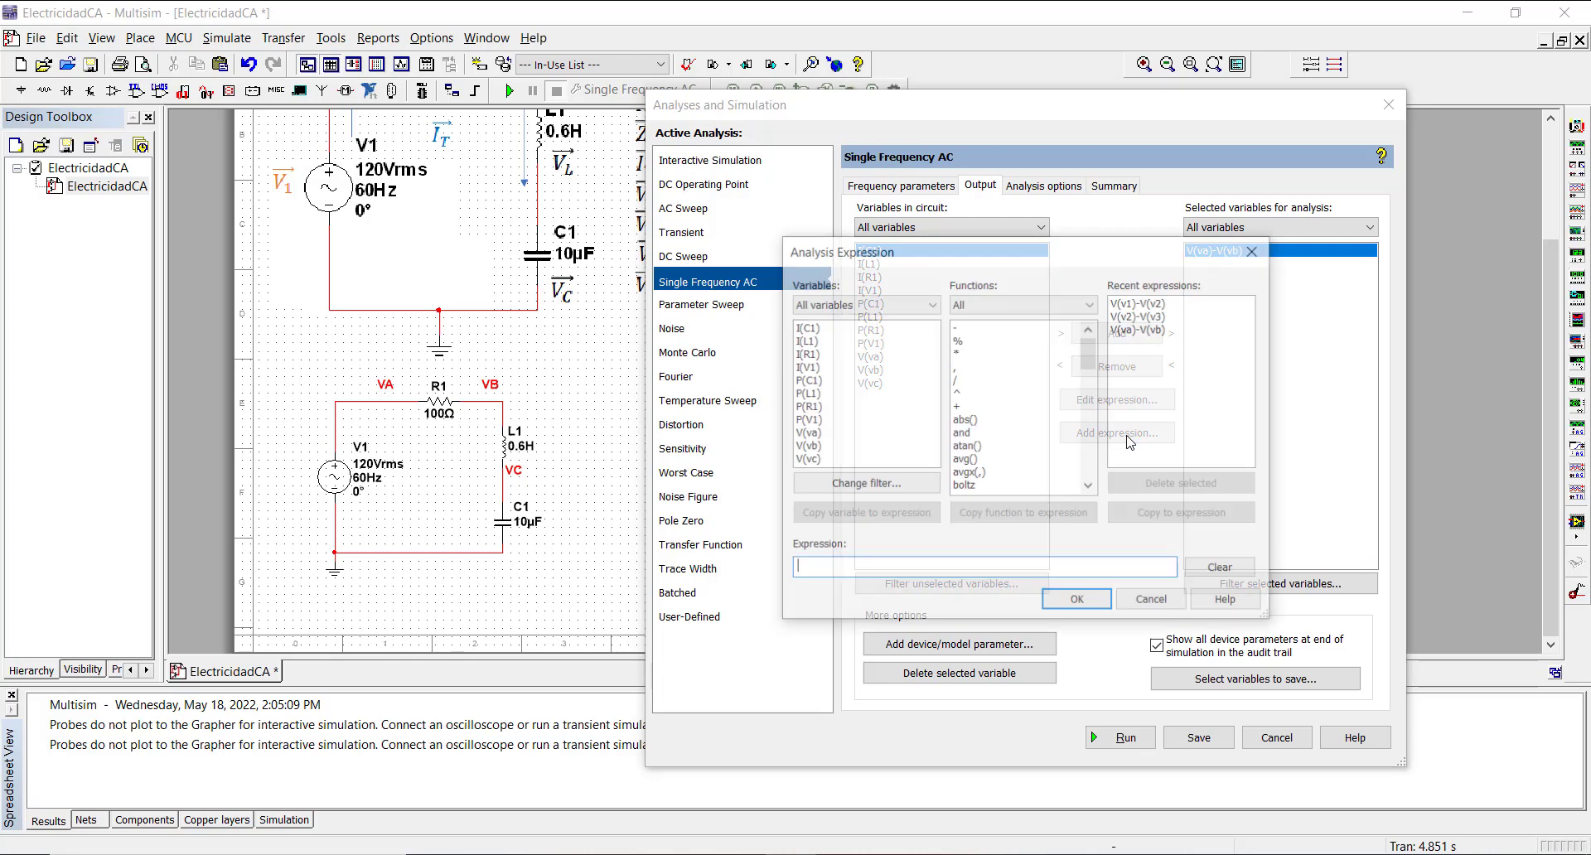
{"action": "left_click", "coordinate": [810, 446]}
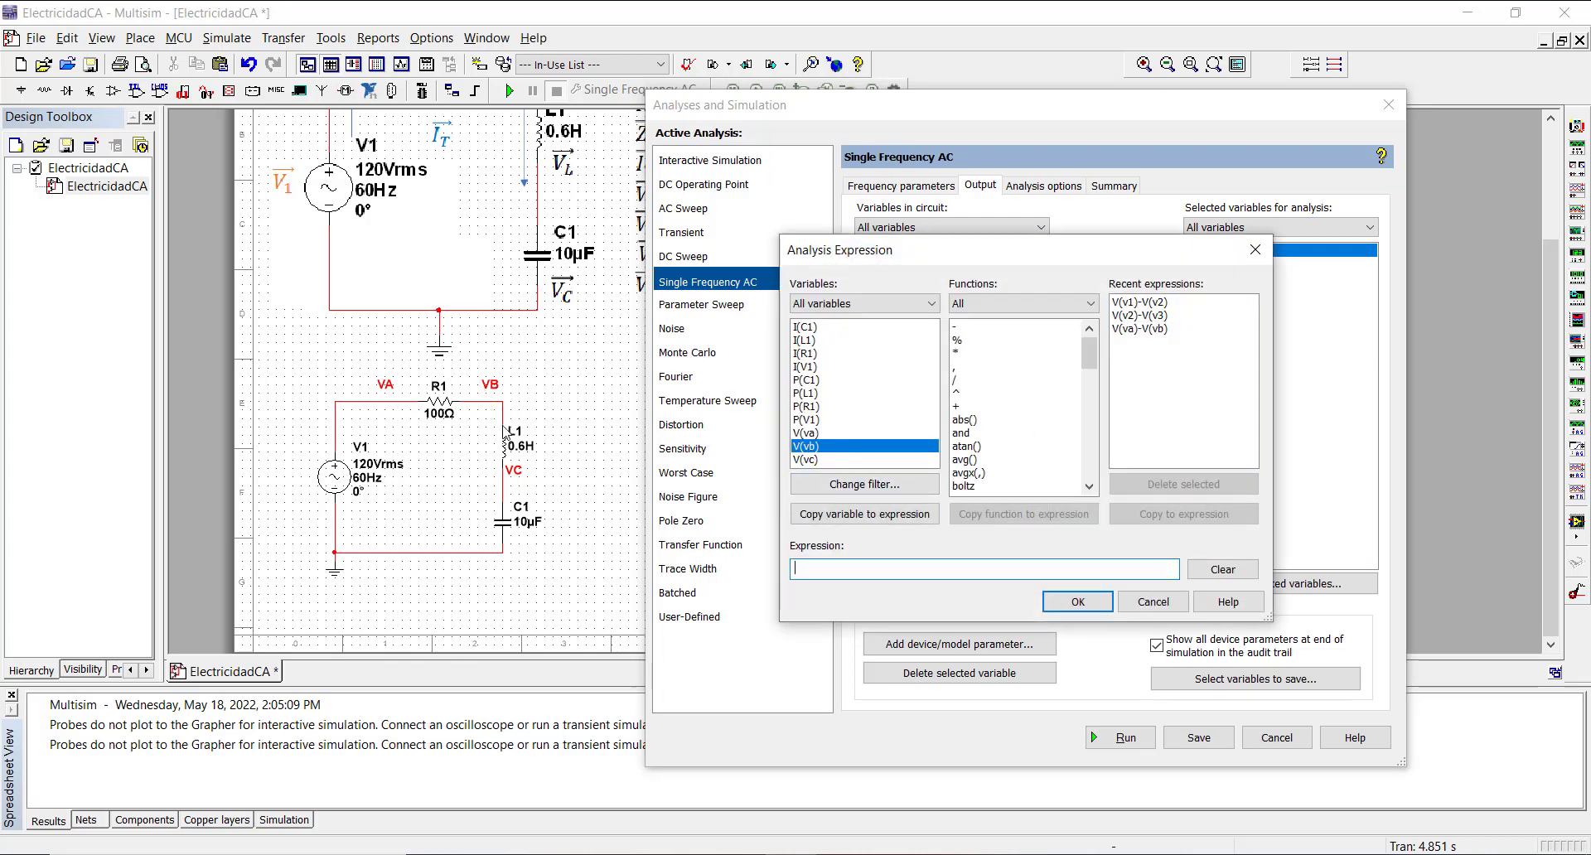
{"action": "double_click", "coordinate": [829, 449]}
{"action": "double_click", "coordinate": [958, 328]}
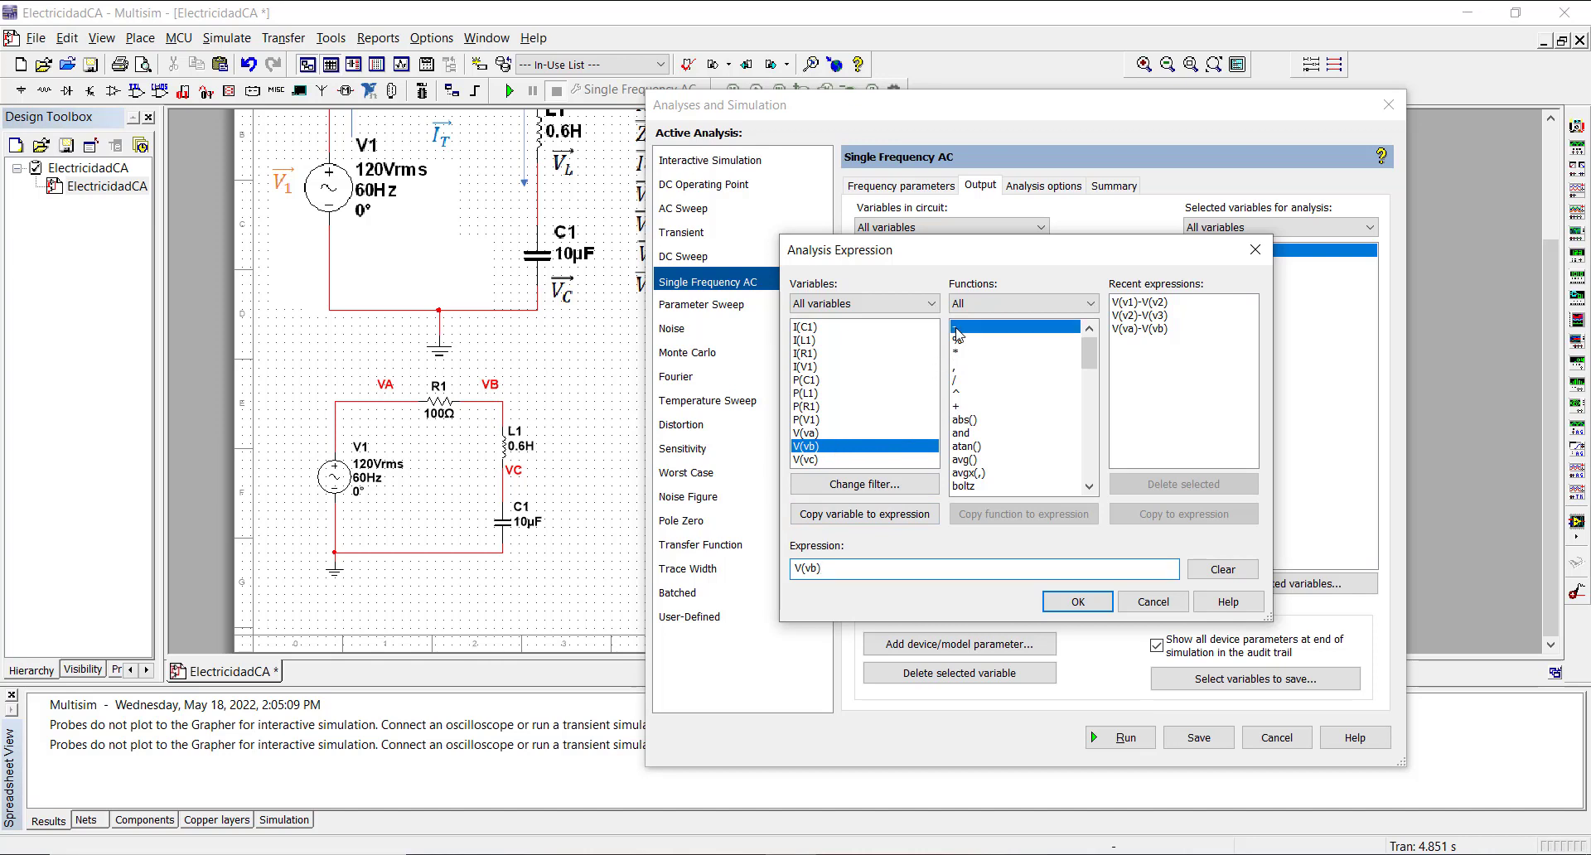
{"action": "double_click", "coordinate": [802, 461]}
{"action": "left_click", "coordinate": [1078, 602]}
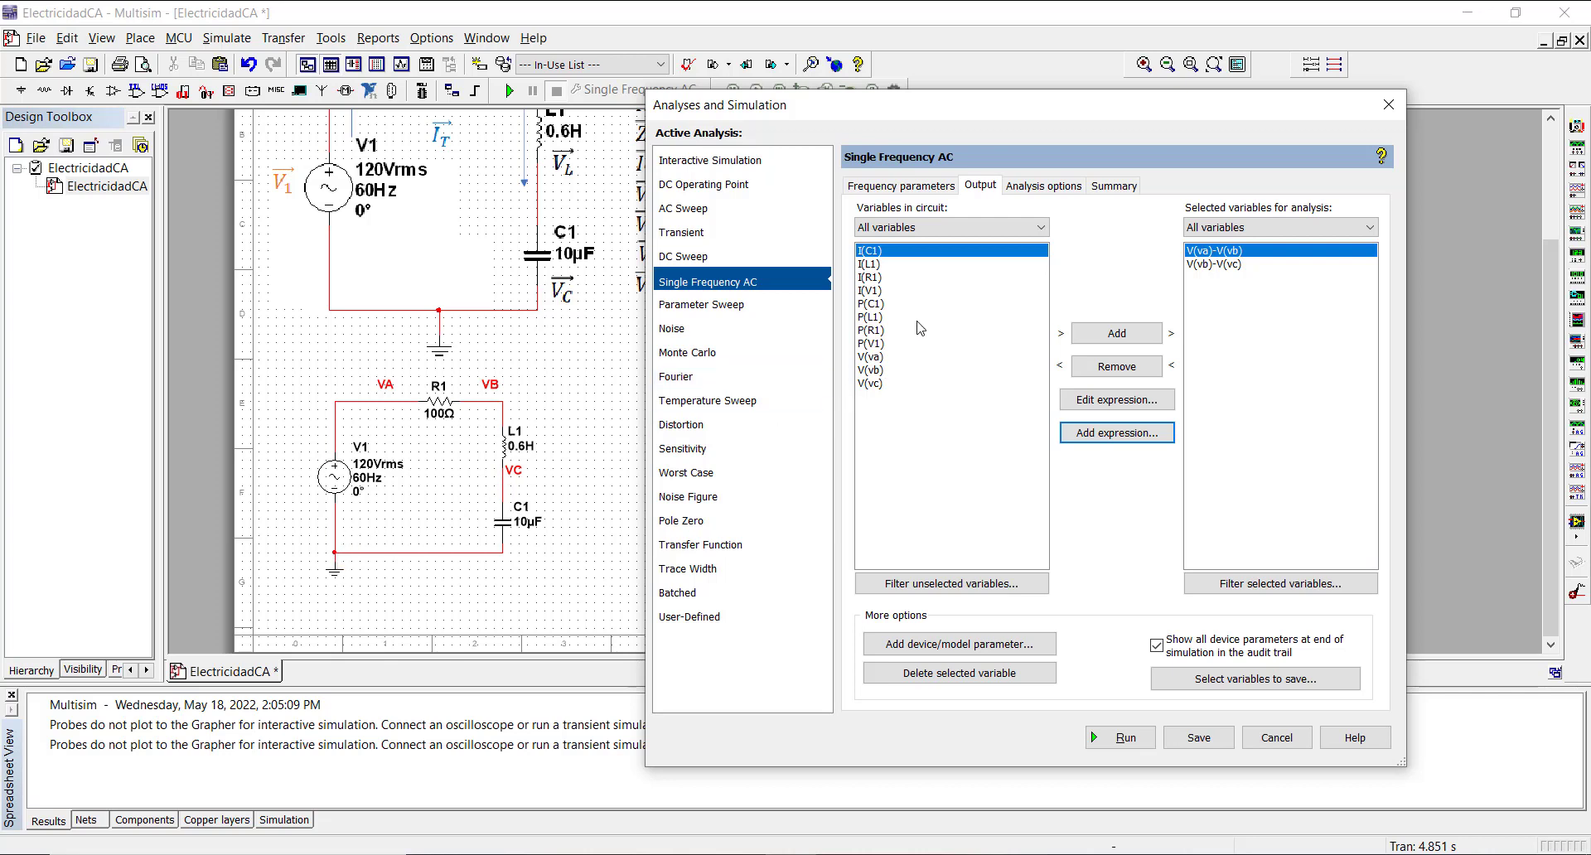
Step: Add the capacitor voltage V(vc) and the source current I(V1) to the analysis outputs and save the analysis settings
{"action": "left_click", "coordinate": [870, 384]}
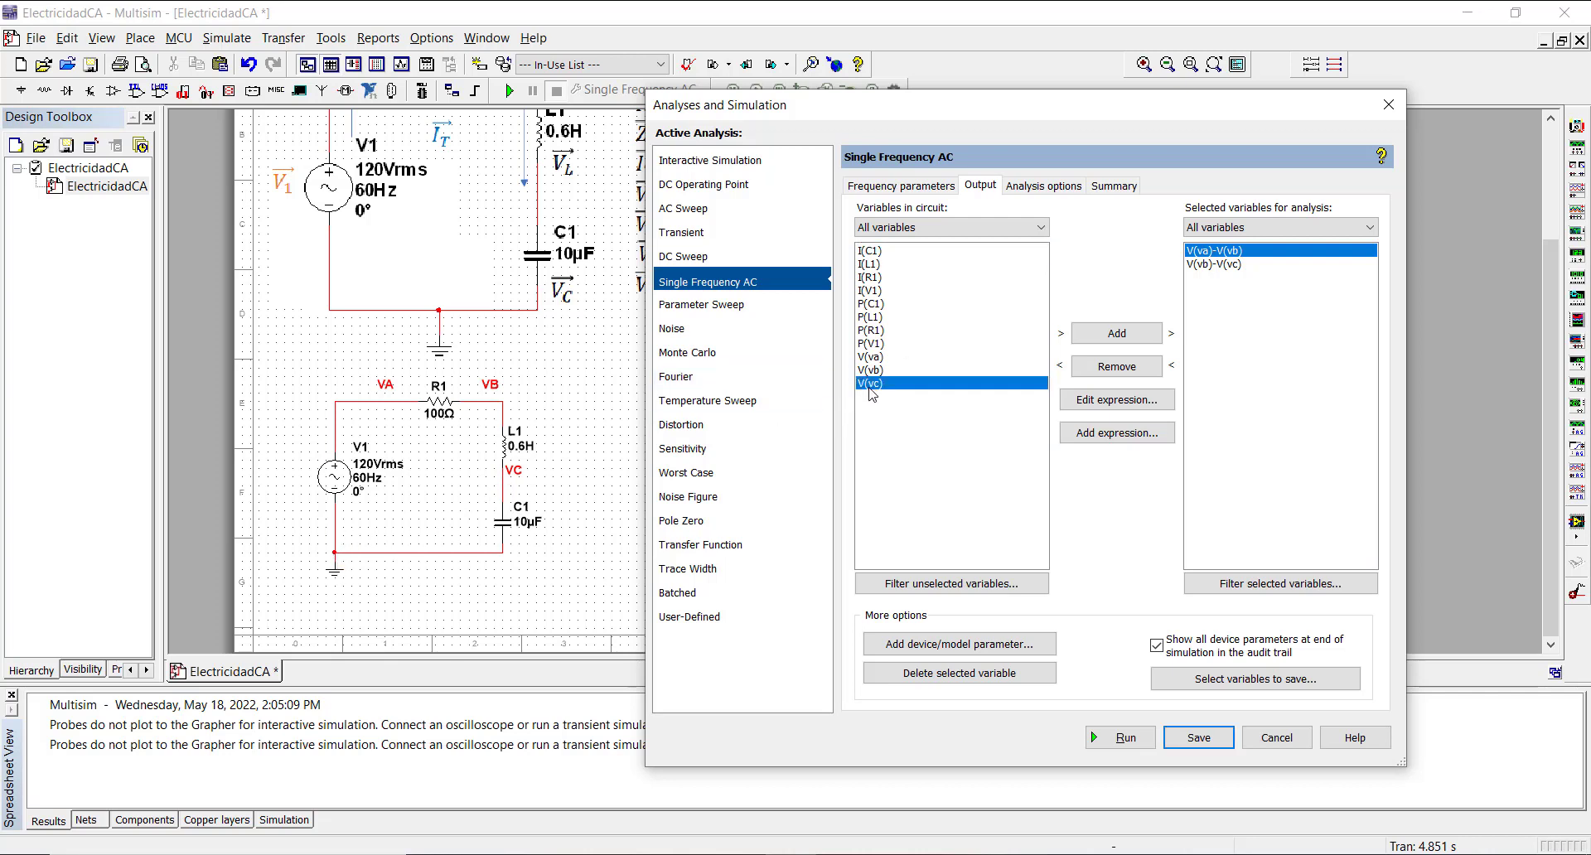
{"action": "left_click", "coordinate": [1124, 341]}
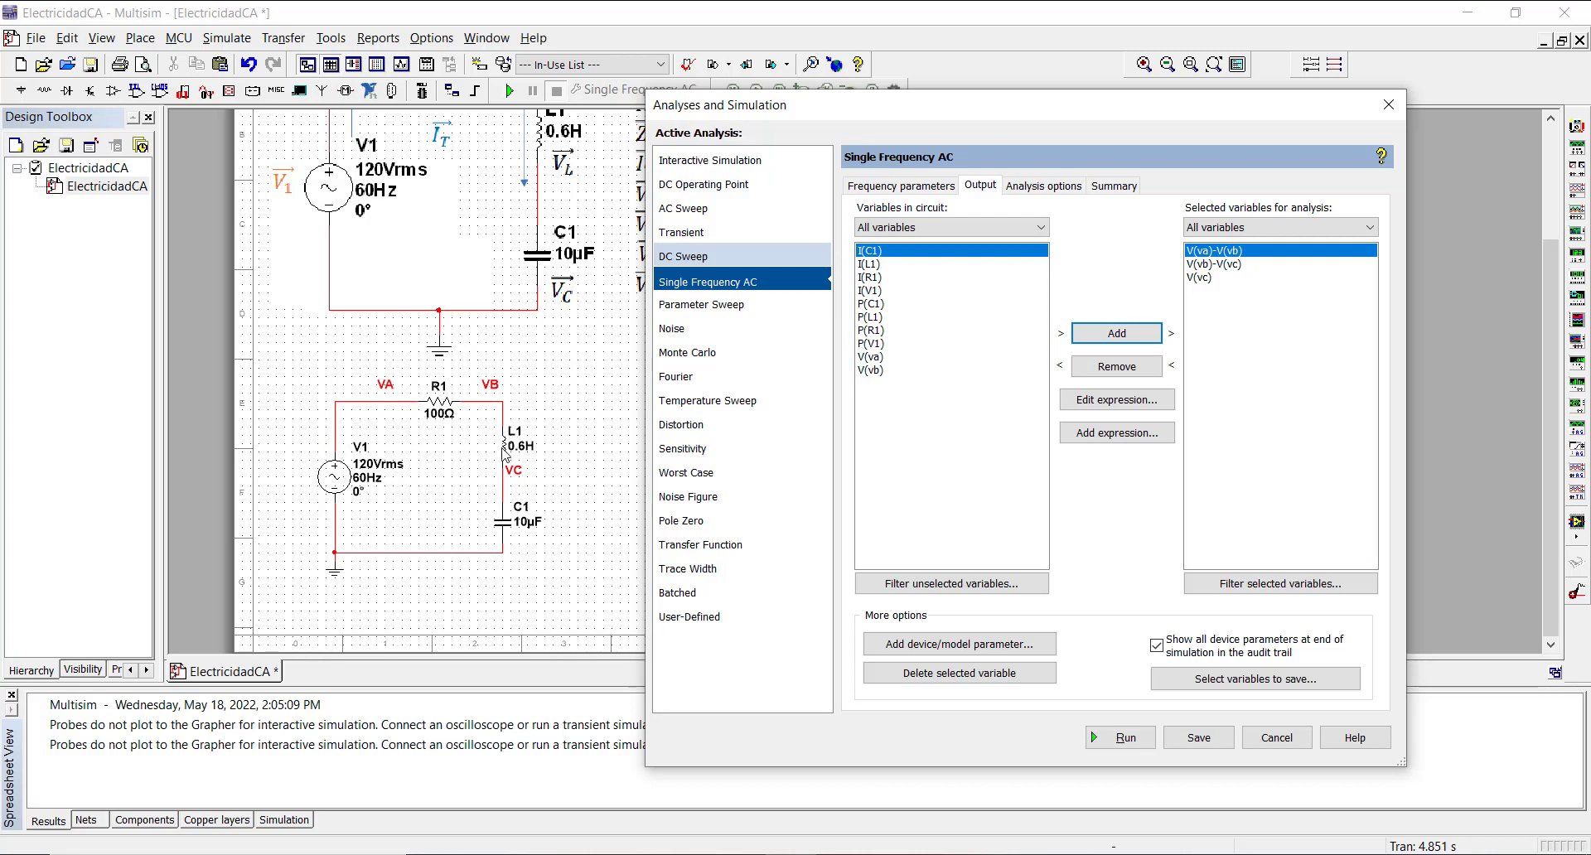
{"action": "left_click", "coordinate": [877, 291]}
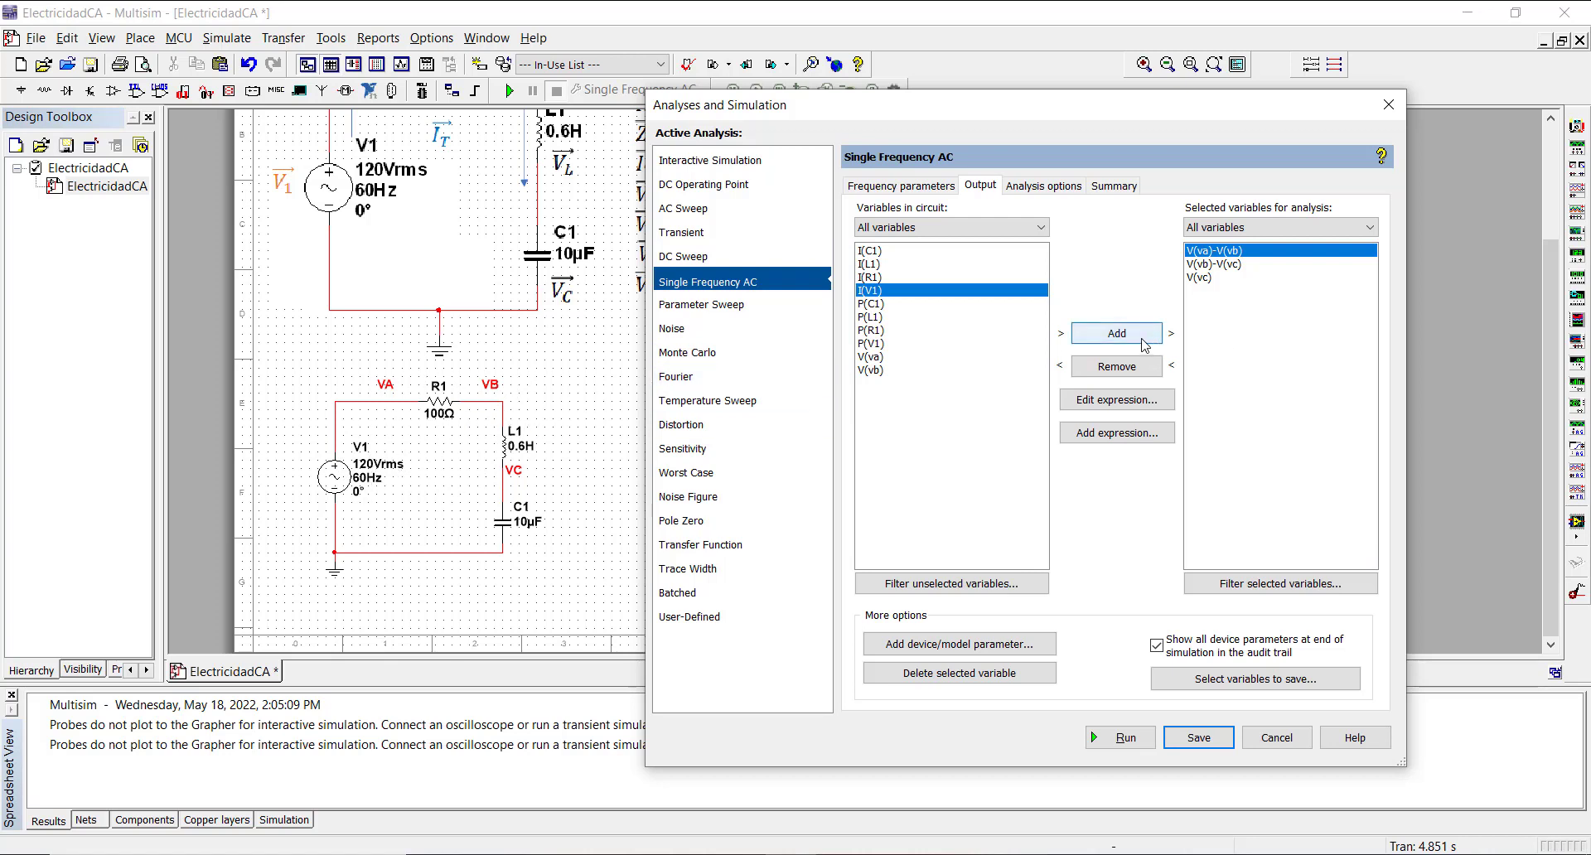
{"action": "left_click", "coordinate": [1096, 340]}
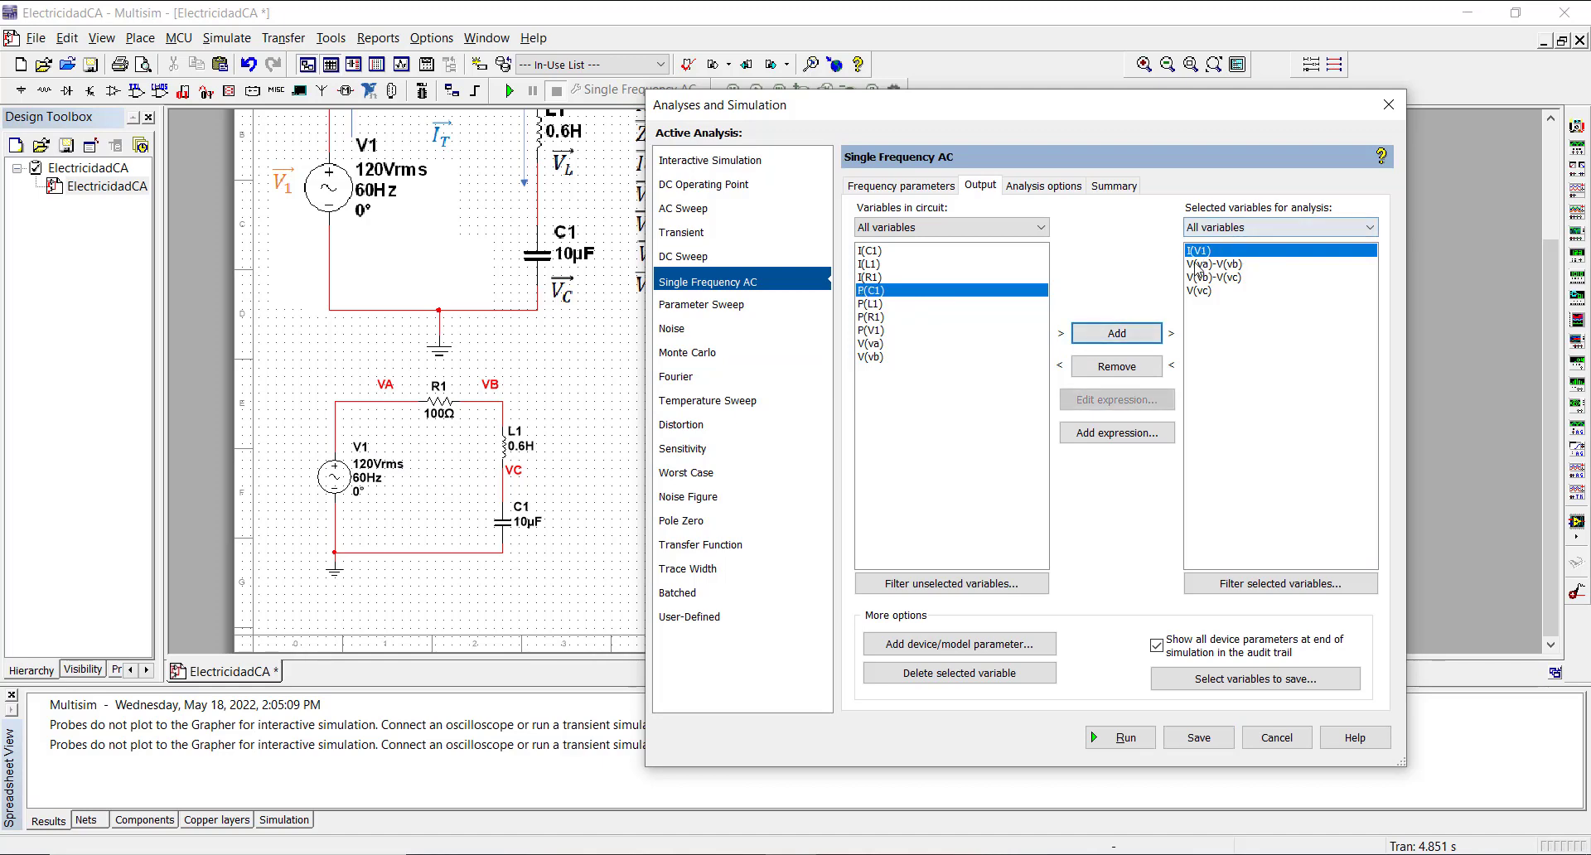
{"action": "left_click", "coordinate": [1203, 737]}
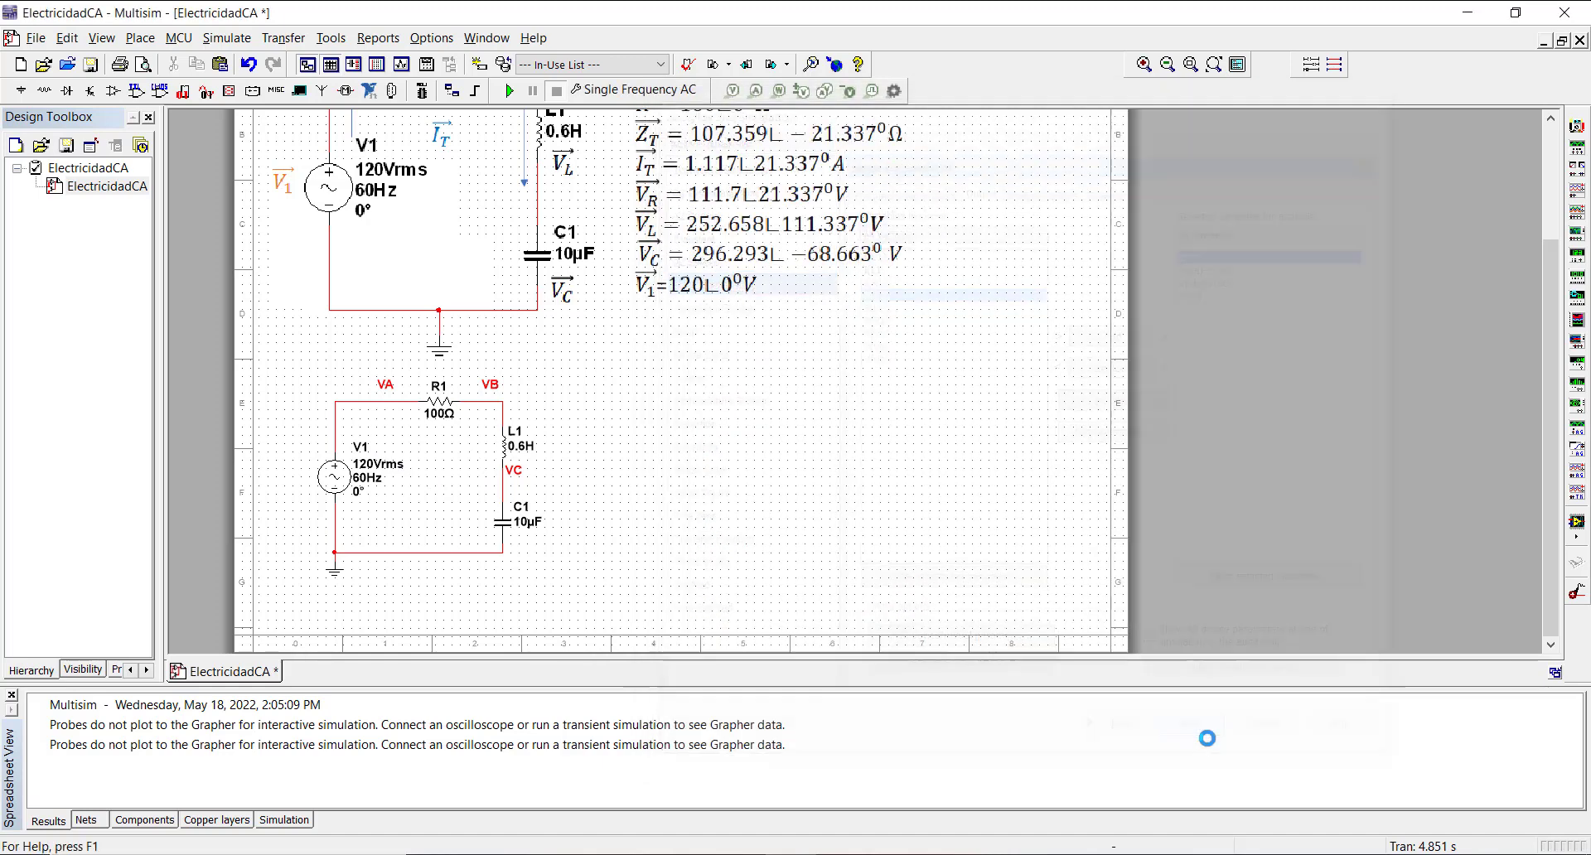
Step: Run the Single Frequency AC analysis, compare its magnitudes and phases with the calculated phasors on the schematic, and close the results
{"action": "left_click", "coordinate": [507, 91]}
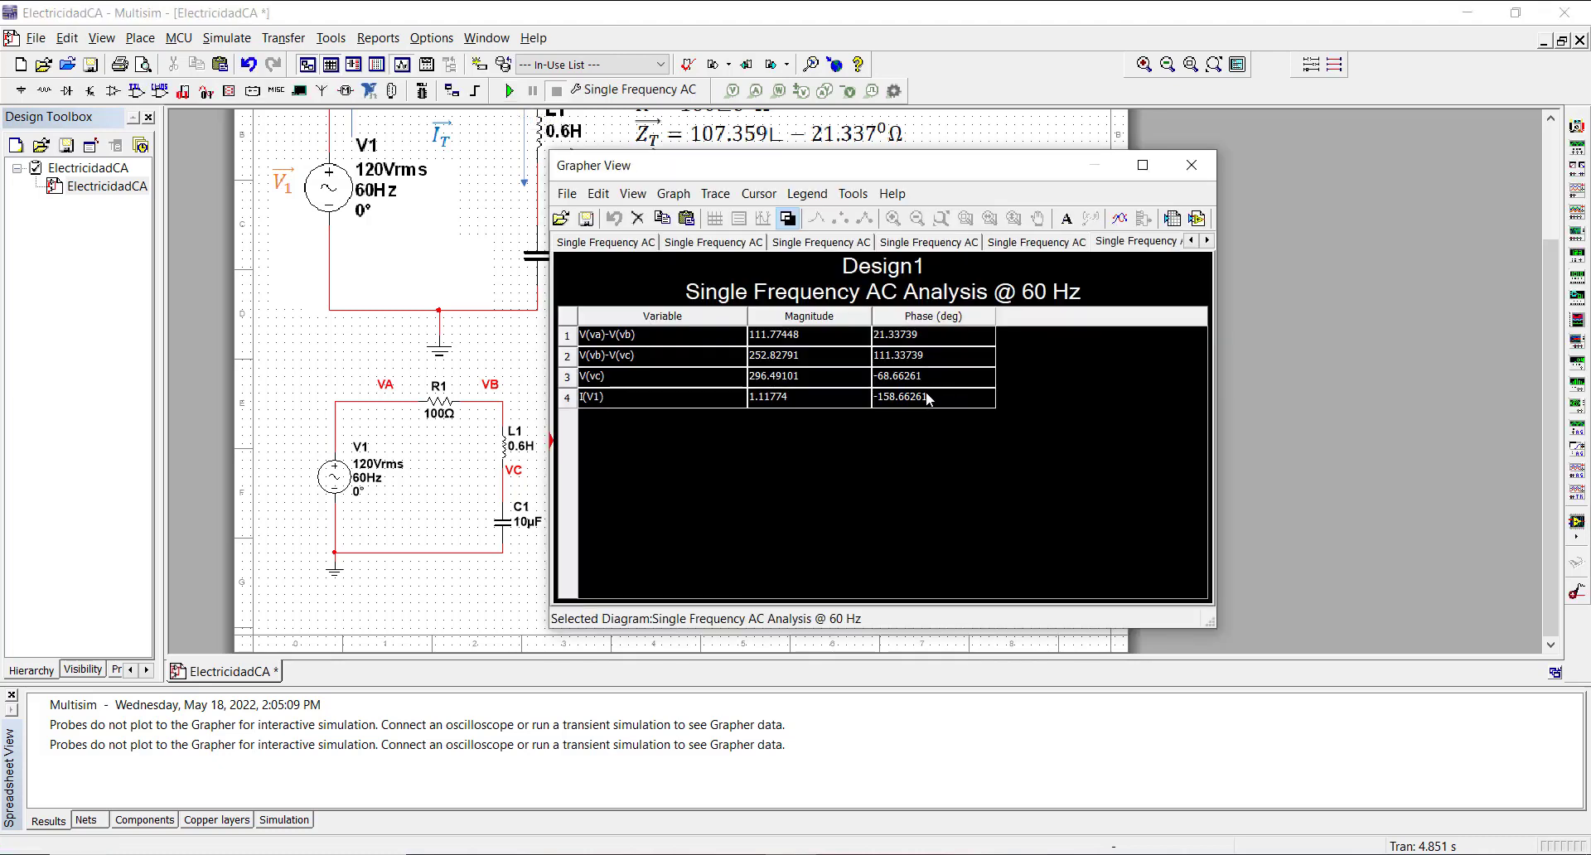
{"action": "left_click_drag", "start_coordinate": [862, 176], "coordinate": [993, 221]}
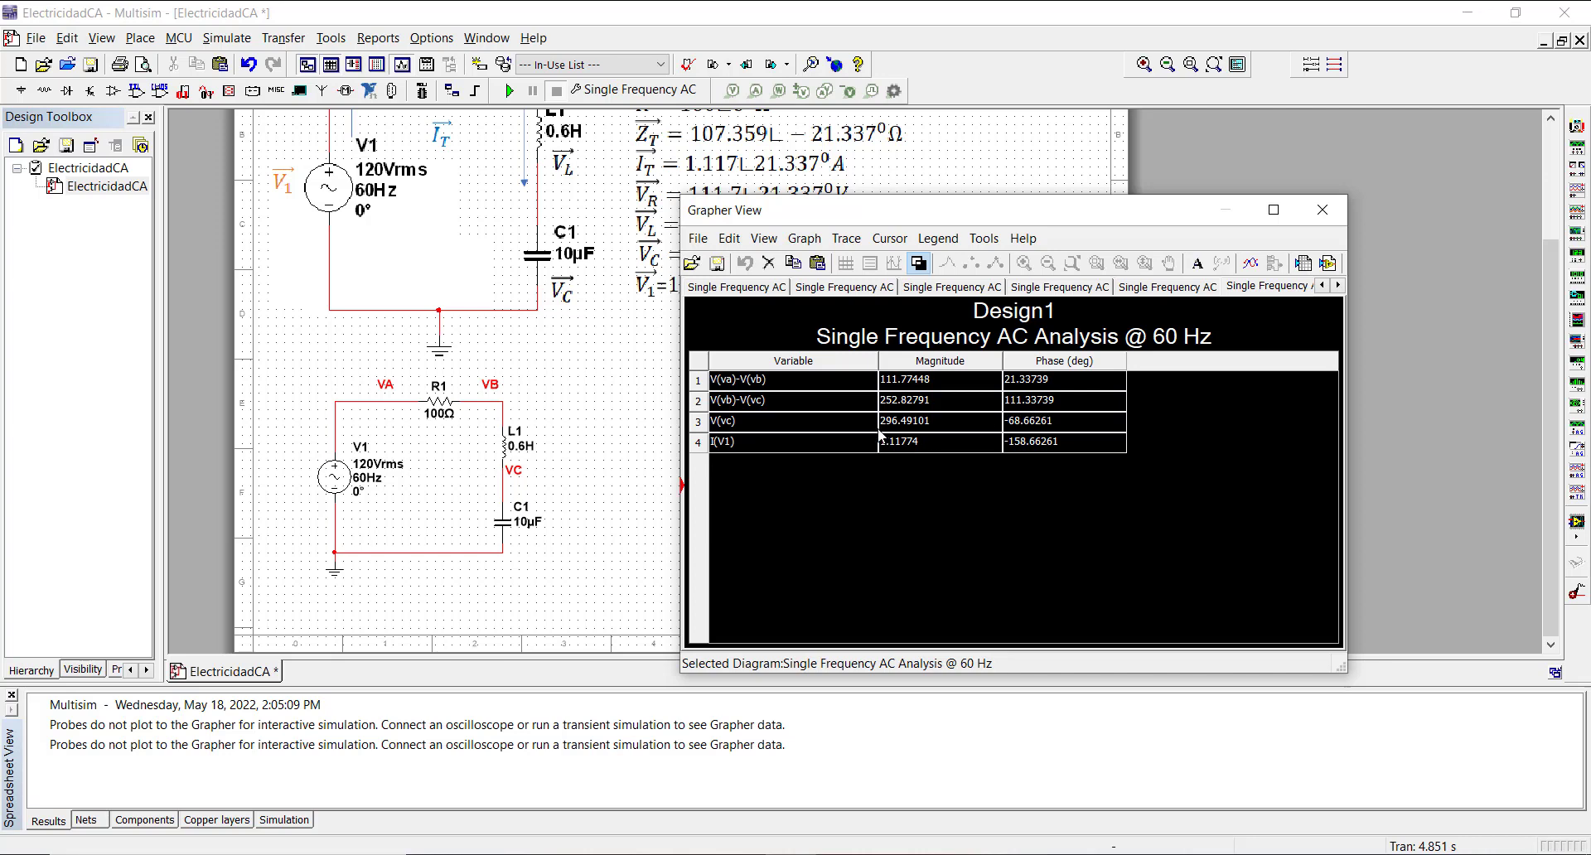
{"action": "left_click_drag", "start_coordinate": [812, 217], "coordinate": [1048, 188]}
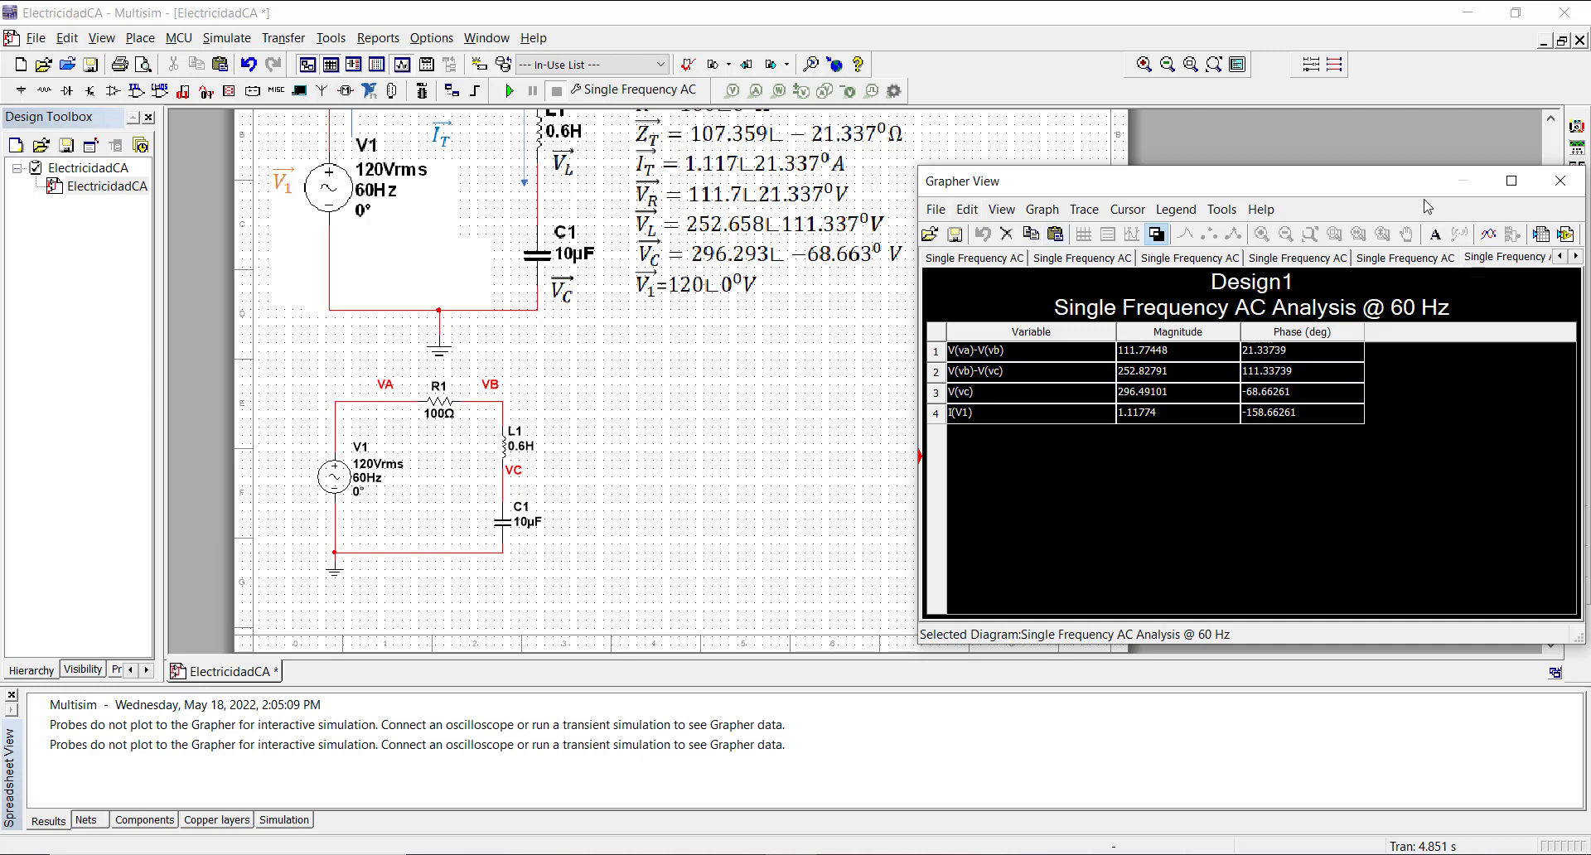
{"action": "left_click_drag", "start_coordinate": [1408, 182], "coordinate": [1331, 198]}
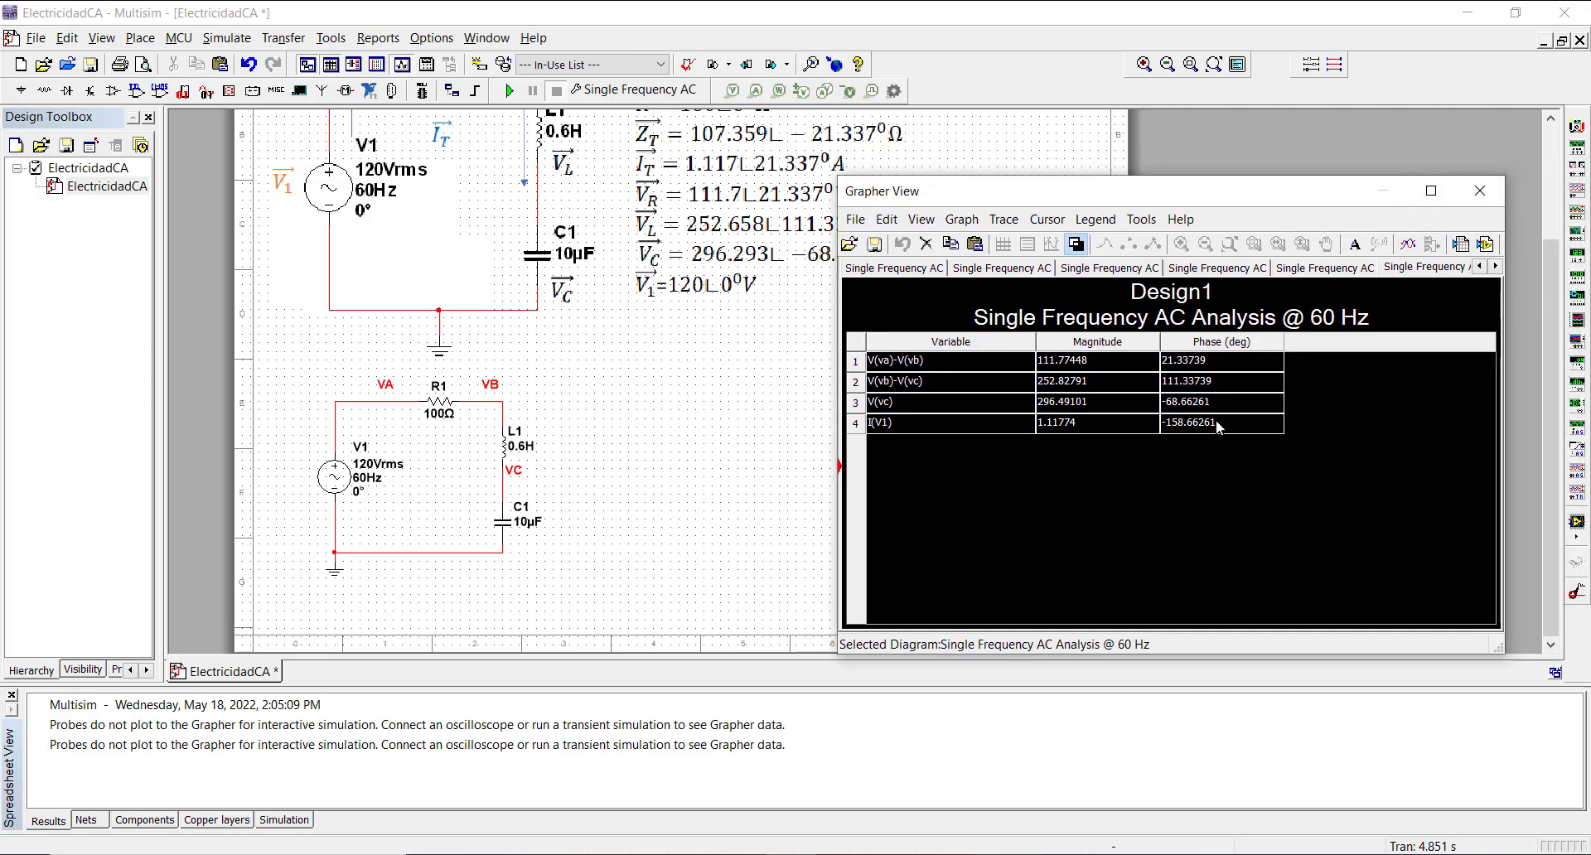
{"action": "left_click", "coordinate": [1480, 190]}
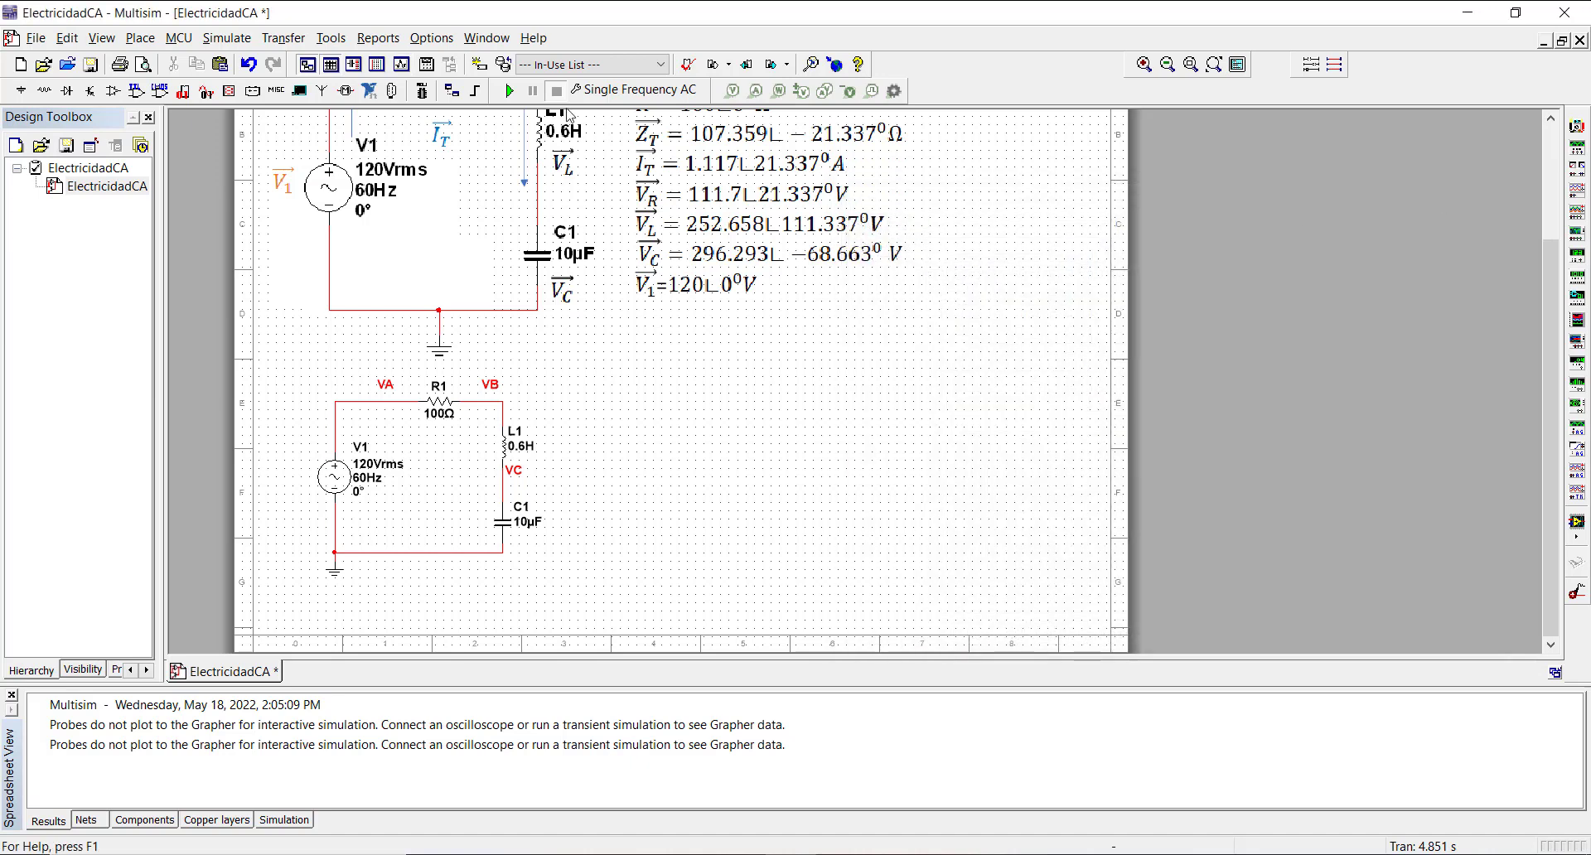
Step: Replace the source current I(V1) with the resistor current I(R1) in the analysis outputs and save the settings
{"action": "left_click", "coordinate": [227, 37]}
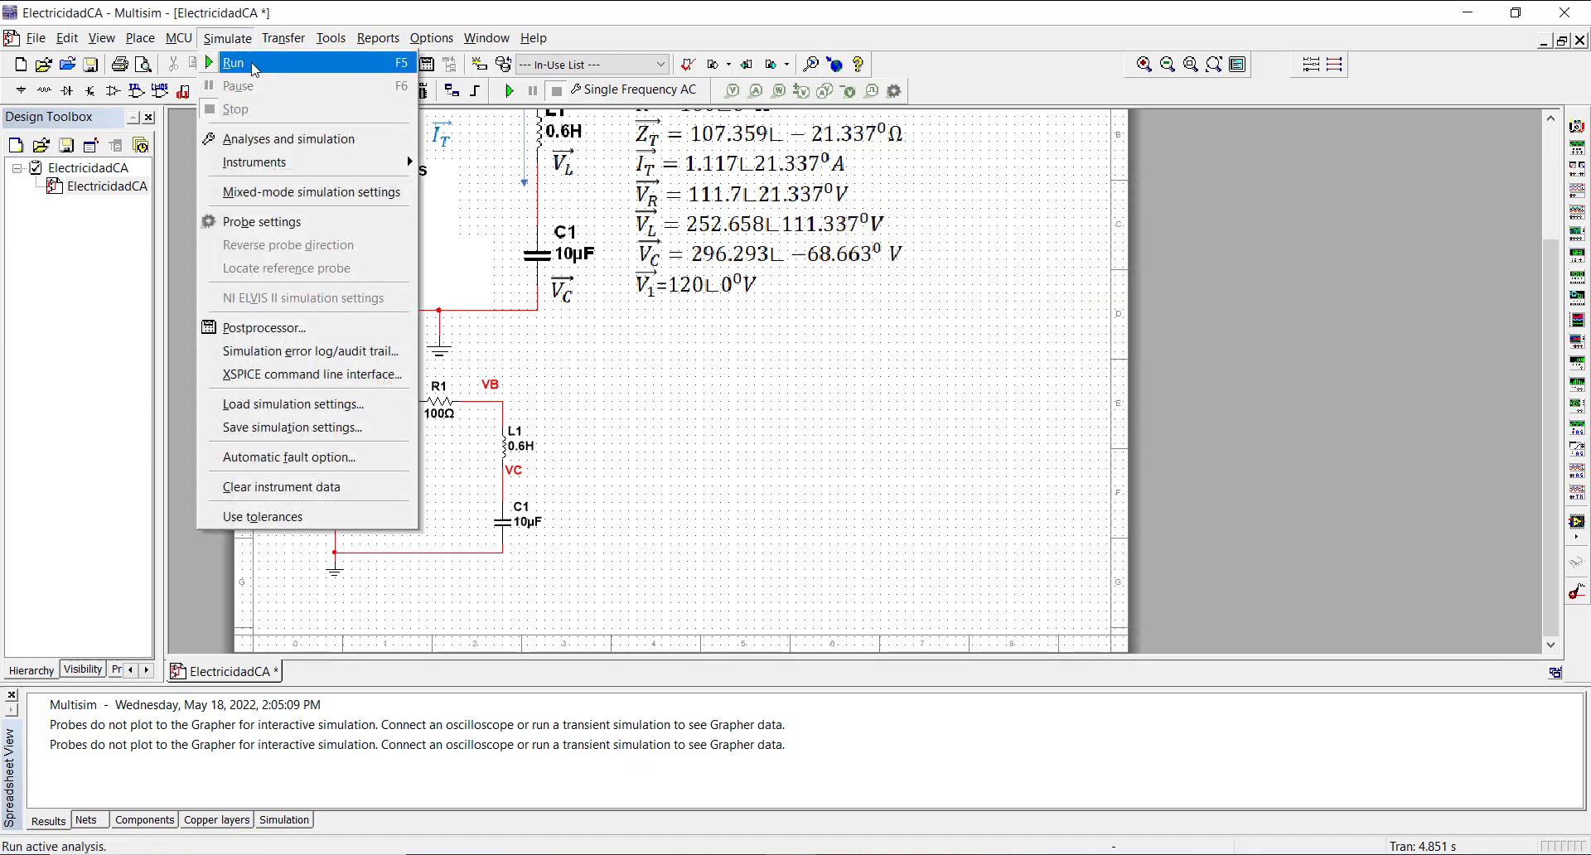
{"action": "left_click", "coordinate": [246, 141]}
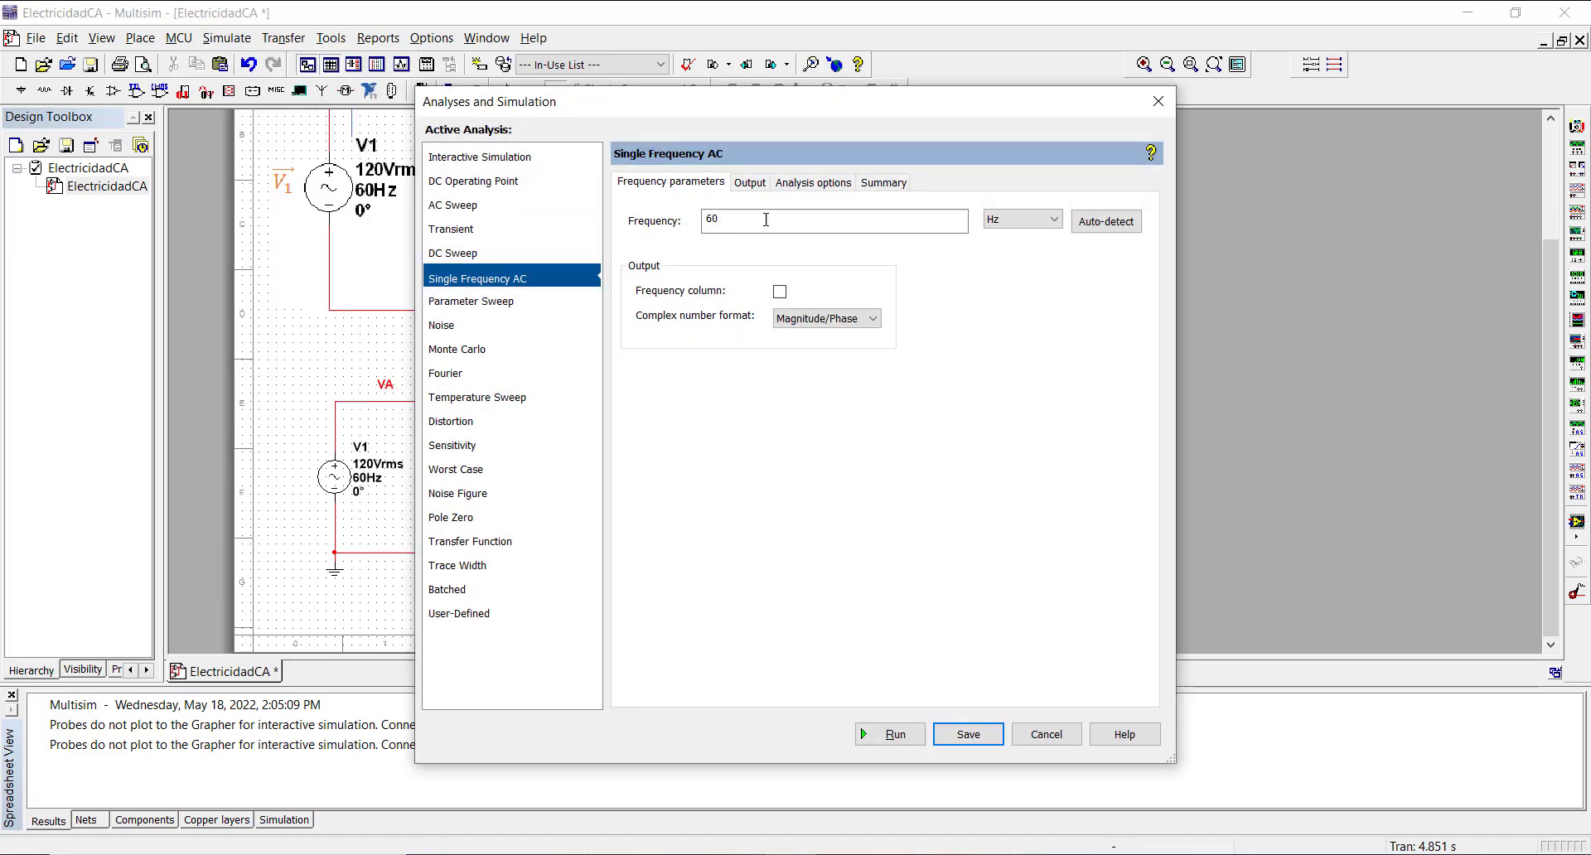
{"action": "left_click", "coordinate": [754, 184]}
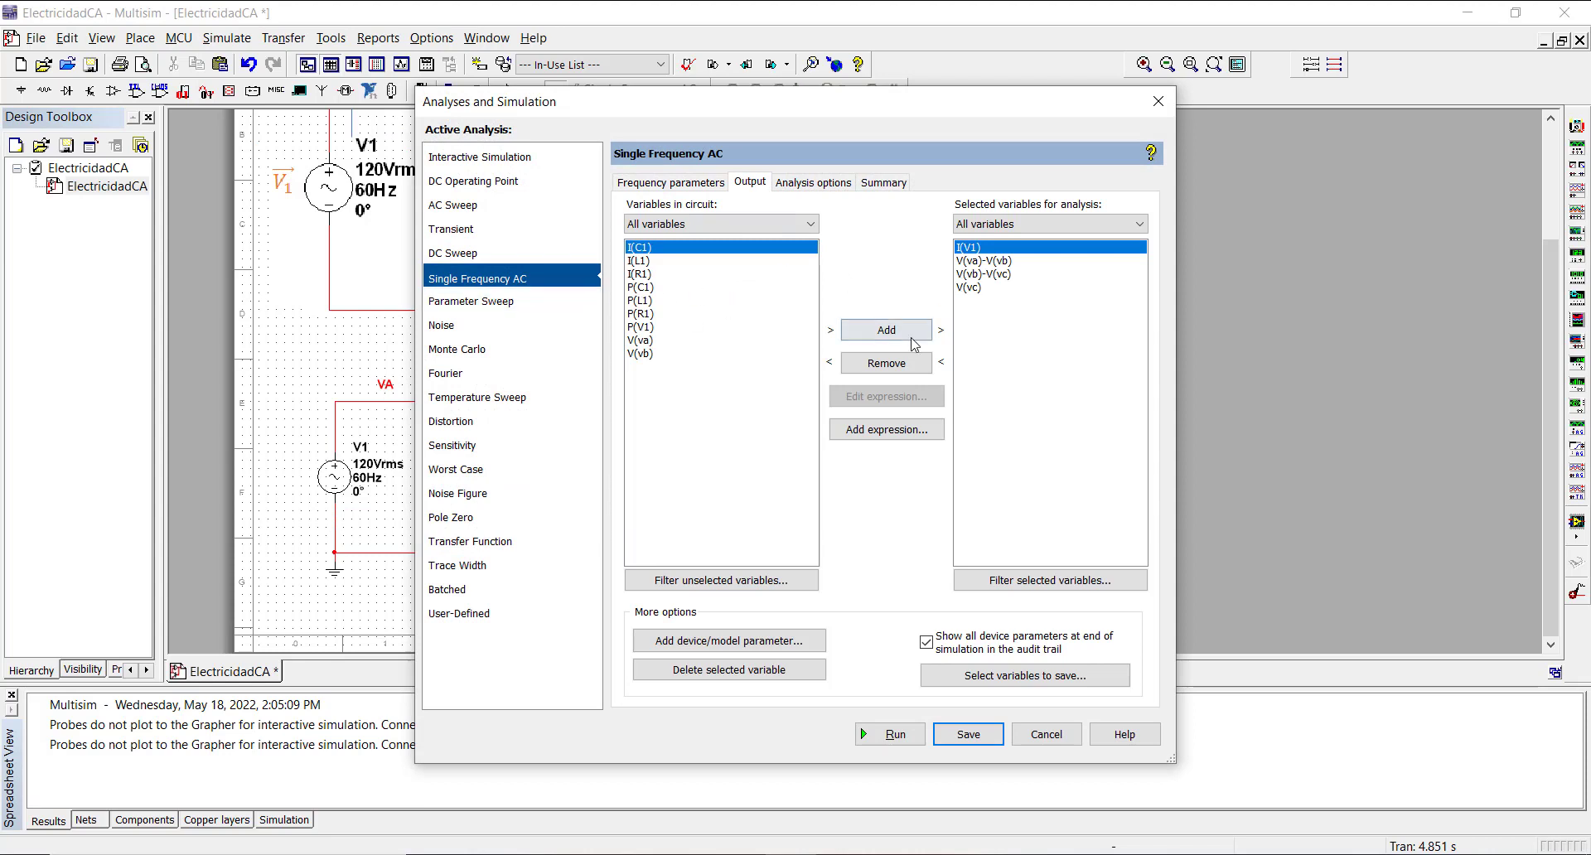
{"action": "left_click", "coordinate": [893, 369]}
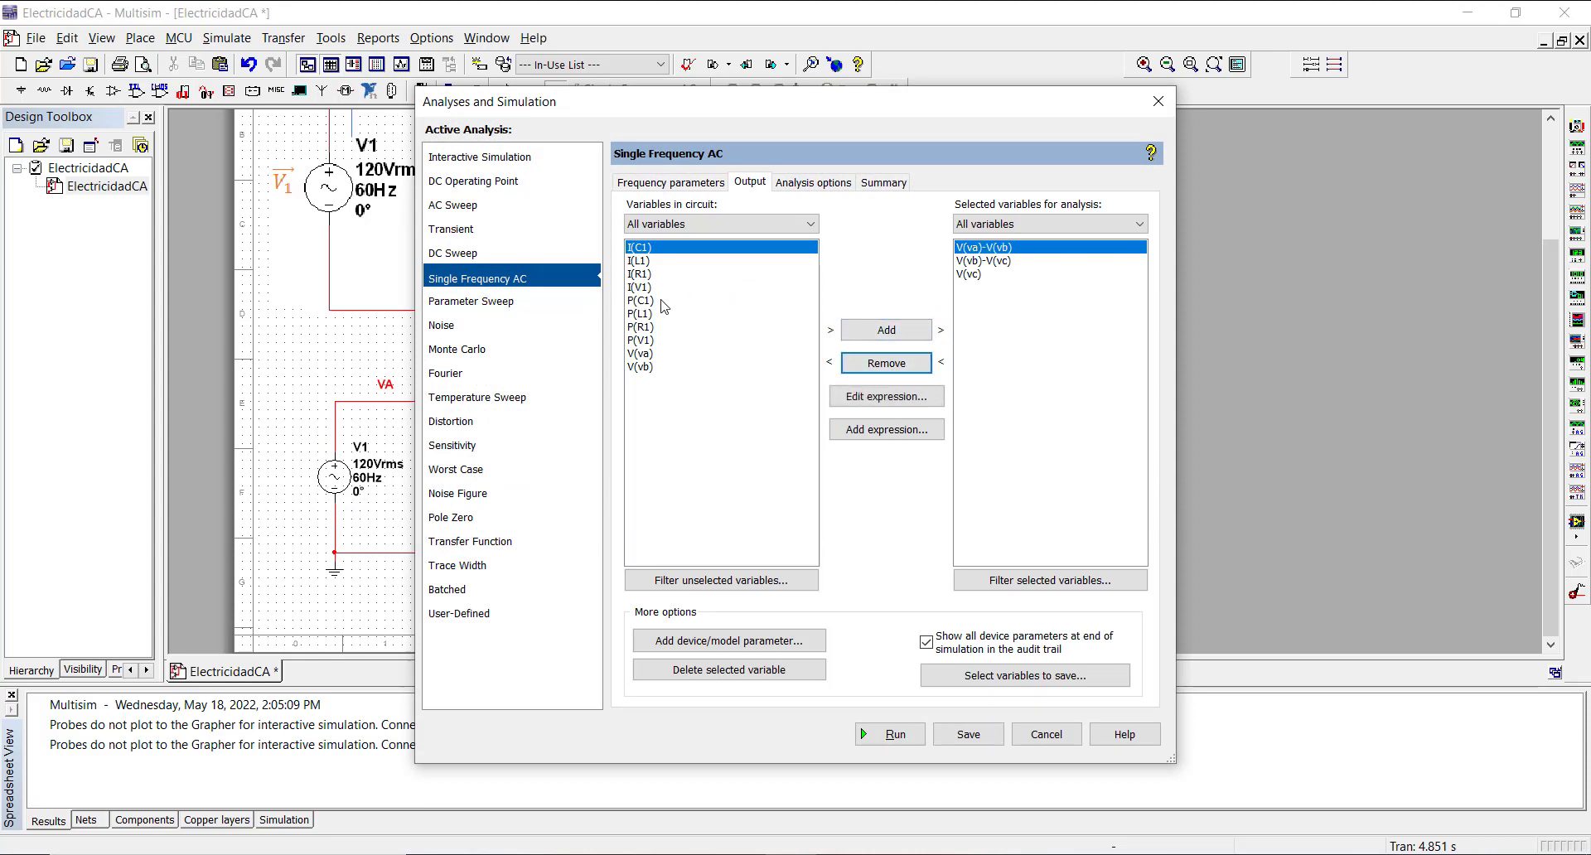
{"action": "left_click", "coordinate": [636, 275]}
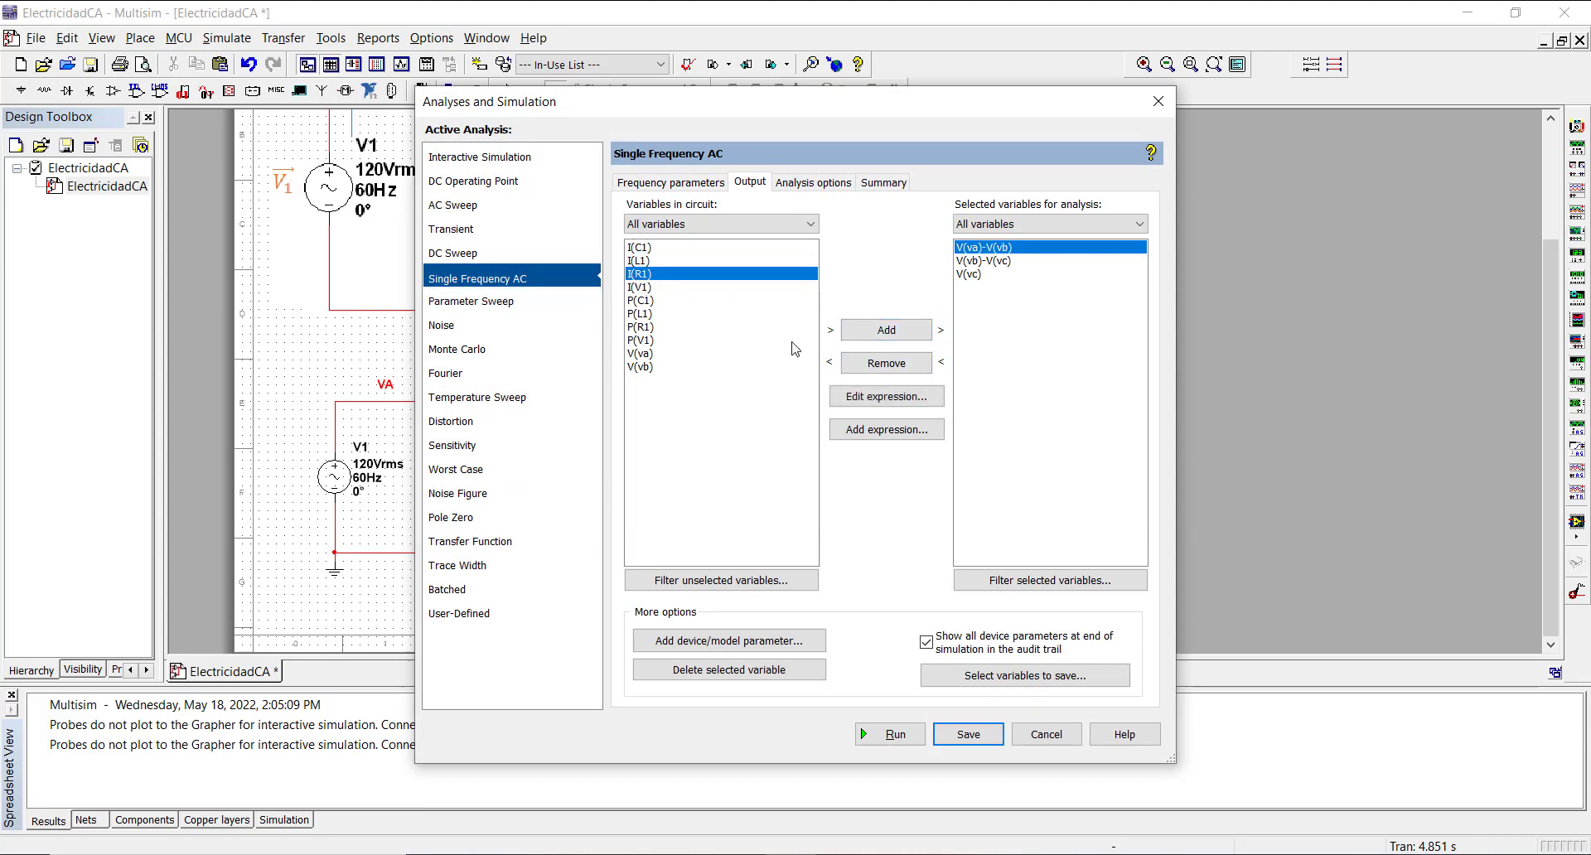
{"action": "left_click", "coordinate": [890, 333]}
{"action": "left_click", "coordinate": [953, 730]}
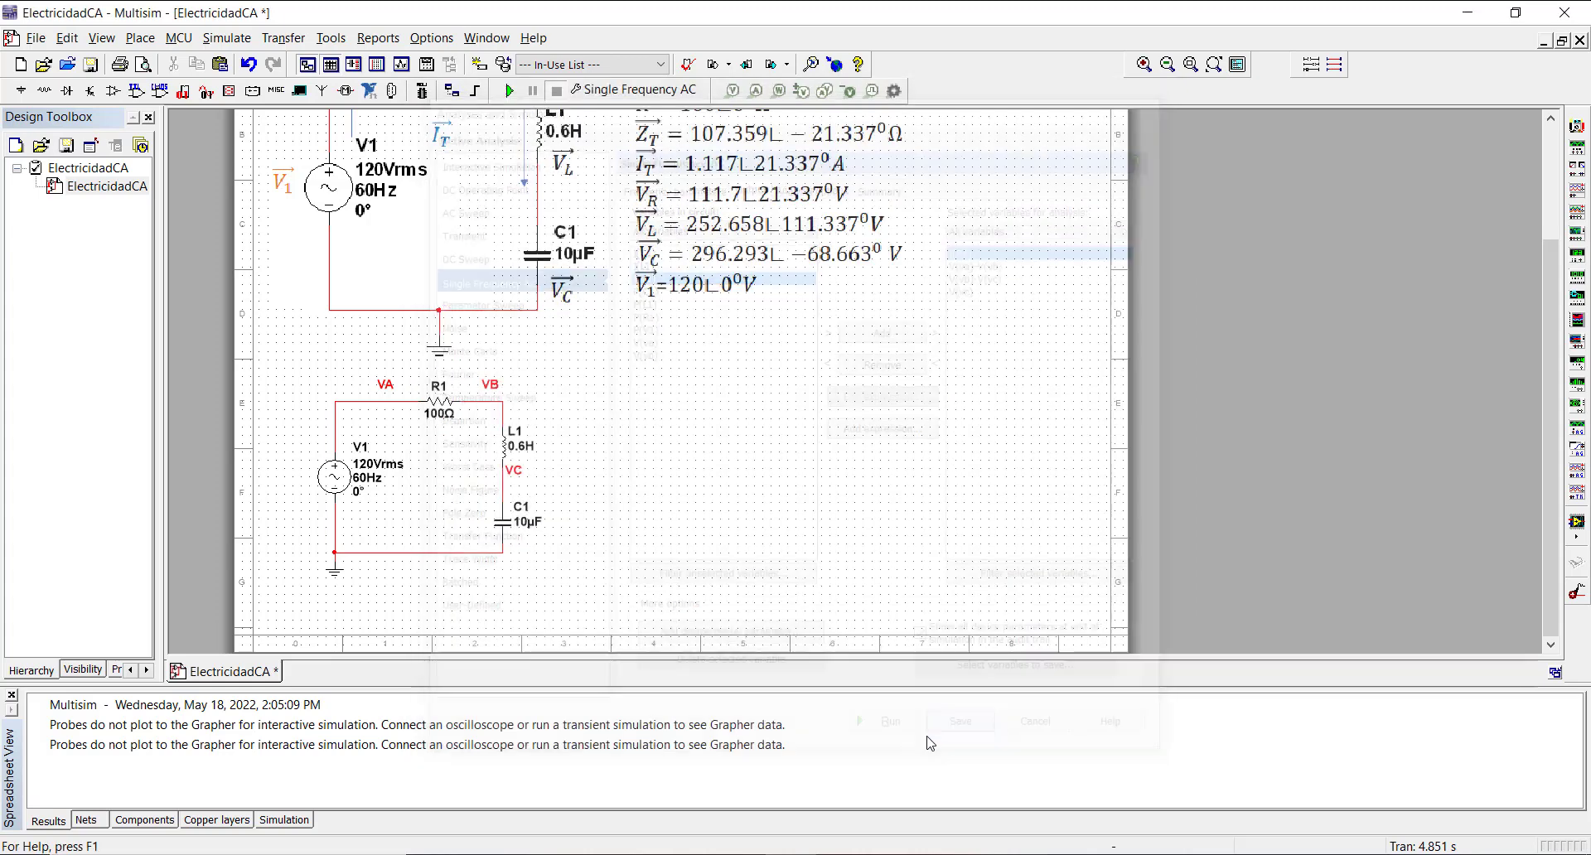